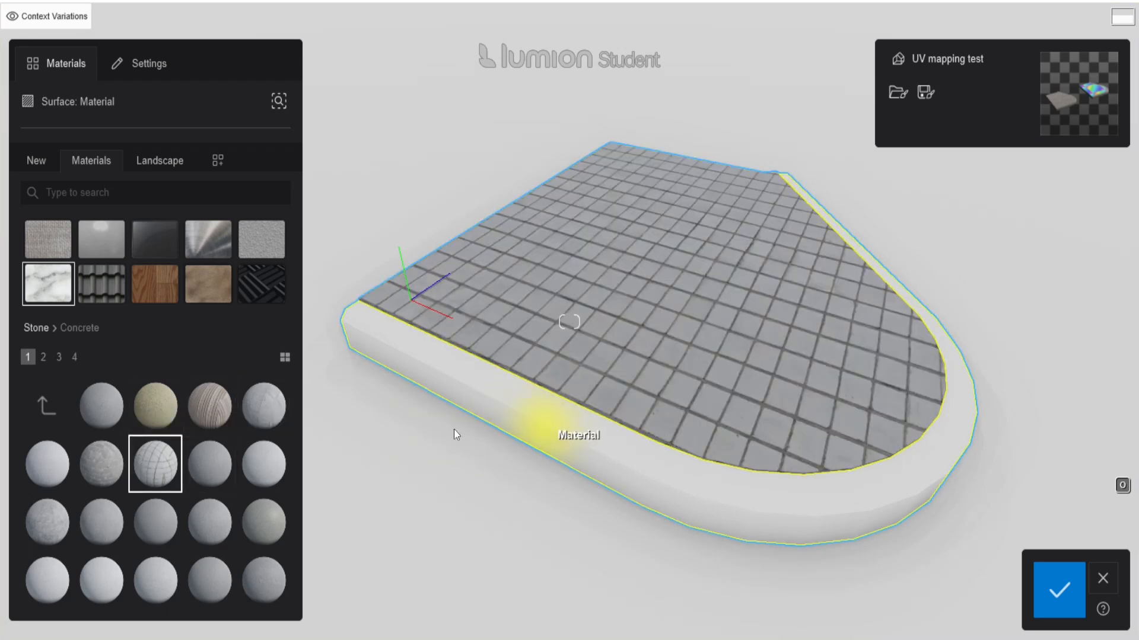
Try a Stone concrete material, then shift the Brick_Tumbled texture's X/Y/Z offsets and pitch.
left_click(204, 420)
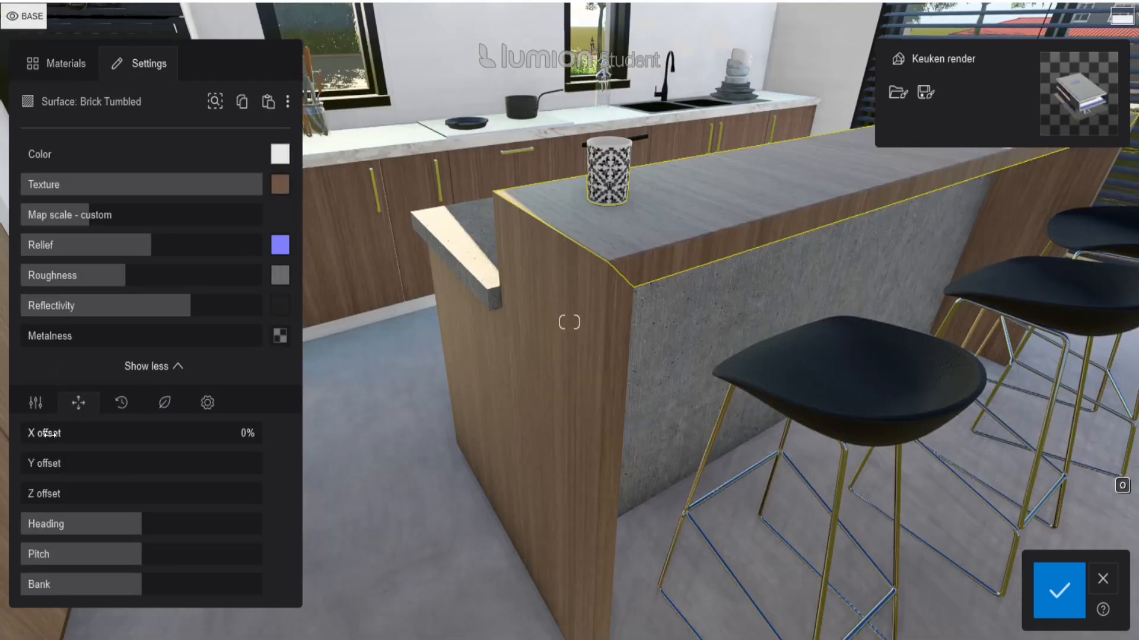
left_click_drag(50, 434, 57, 436)
left_click_drag(51, 465, 91, 467)
left_click_drag(51, 496, 176, 496)
left_click_drag(142, 552, 202, 554)
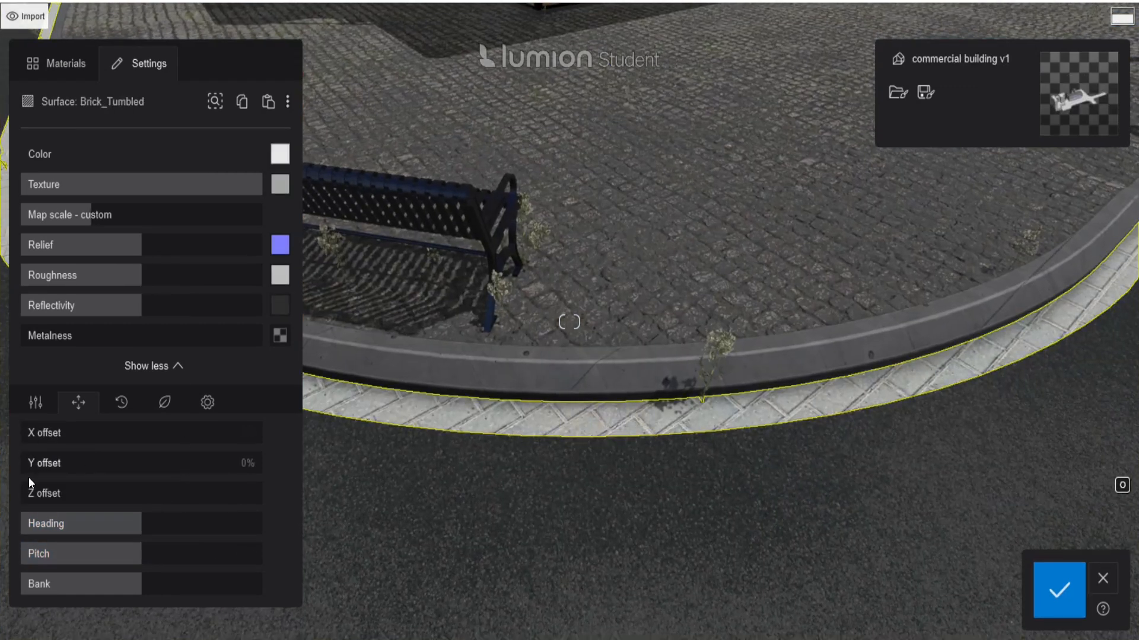
left_click_drag(48, 464, 102, 433)
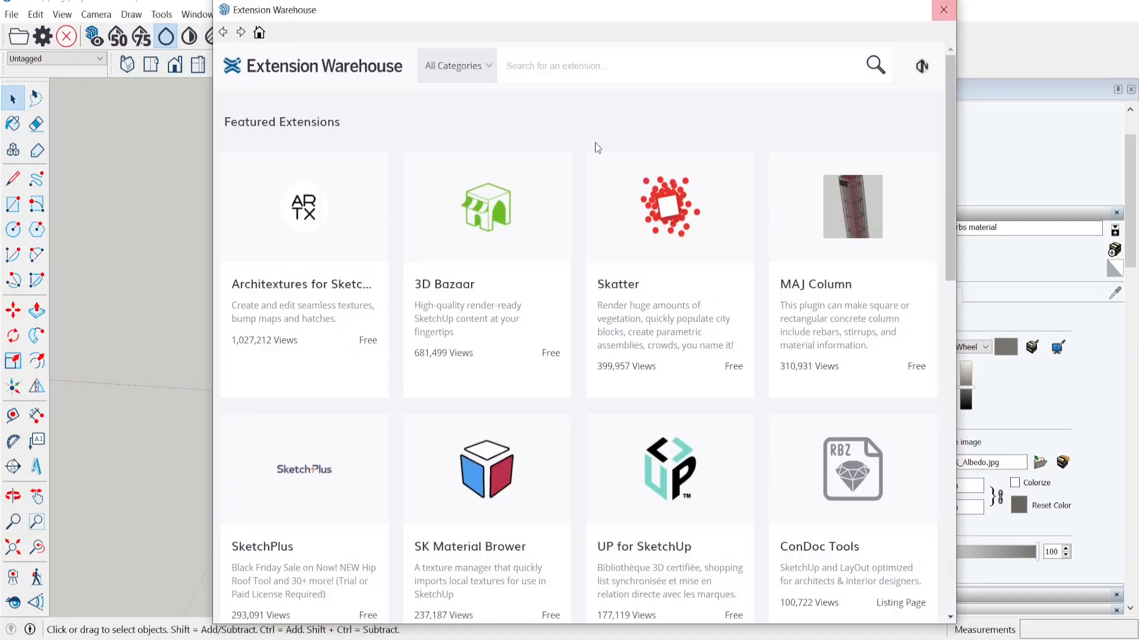
Search the Extension Warehouse for 'sketchuv'.
type("ketchuv")
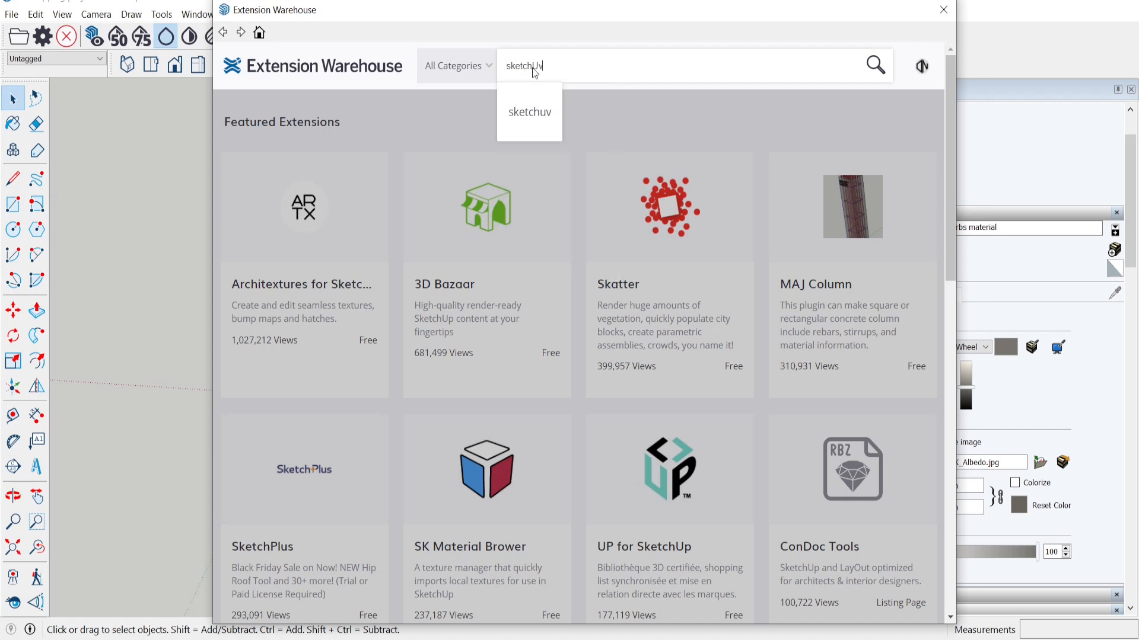
key("Return")
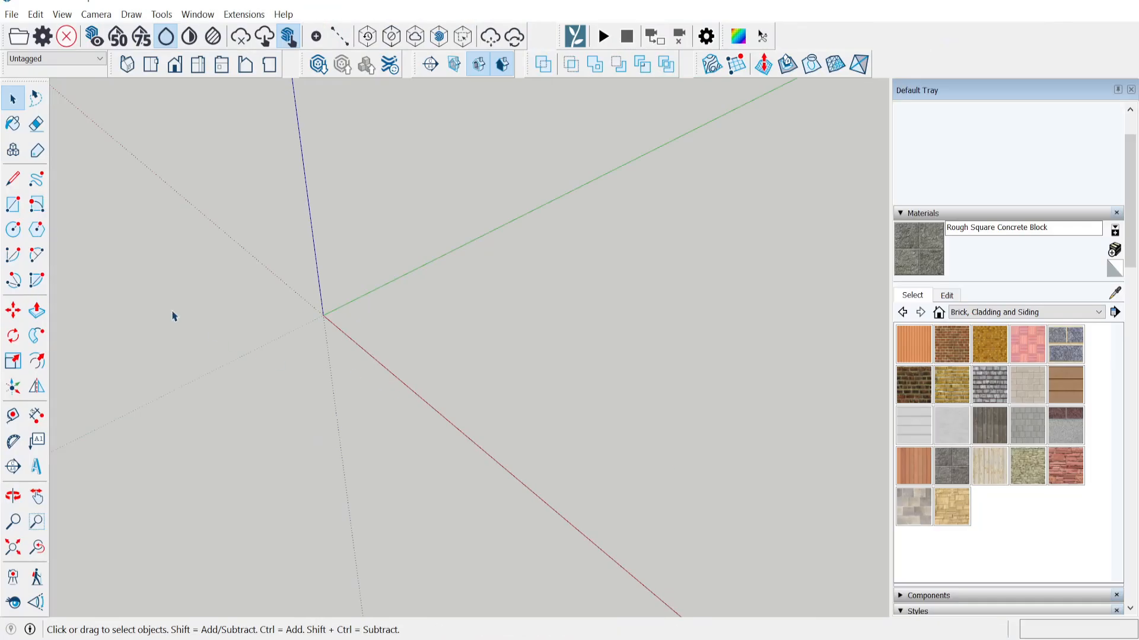
Draw the curb profile at the origin, 250 mm tall and 150 mm wide.
left_click(13, 178)
left_click(338, 327)
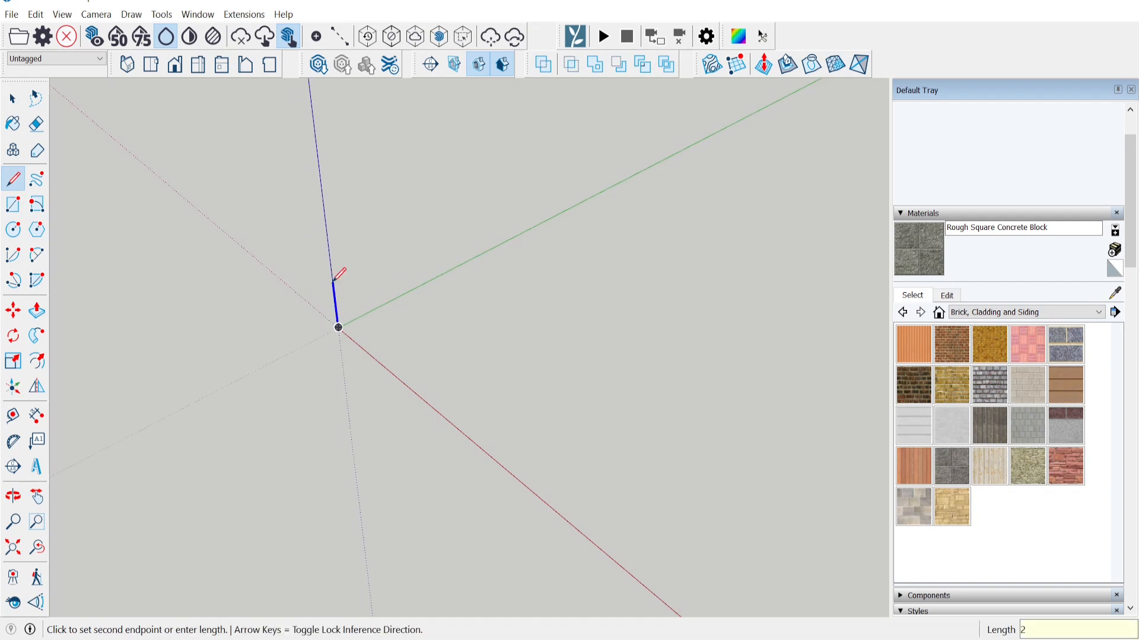
key("Return")
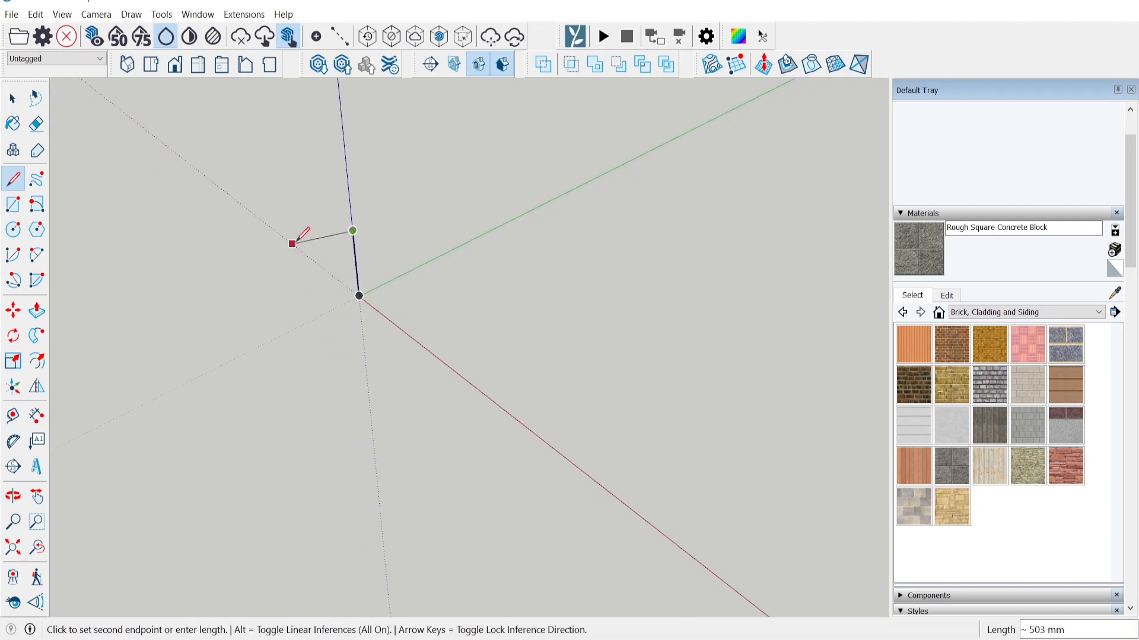
type("150")
key("Return")
key("Up")
left_click(378, 314)
left_click(378, 314)
Chamfer the profile's corner with a 50 mm line and erase the cut-off corner.
left_click(319, 254)
type("50")
key("Return")
left_click(340, 244)
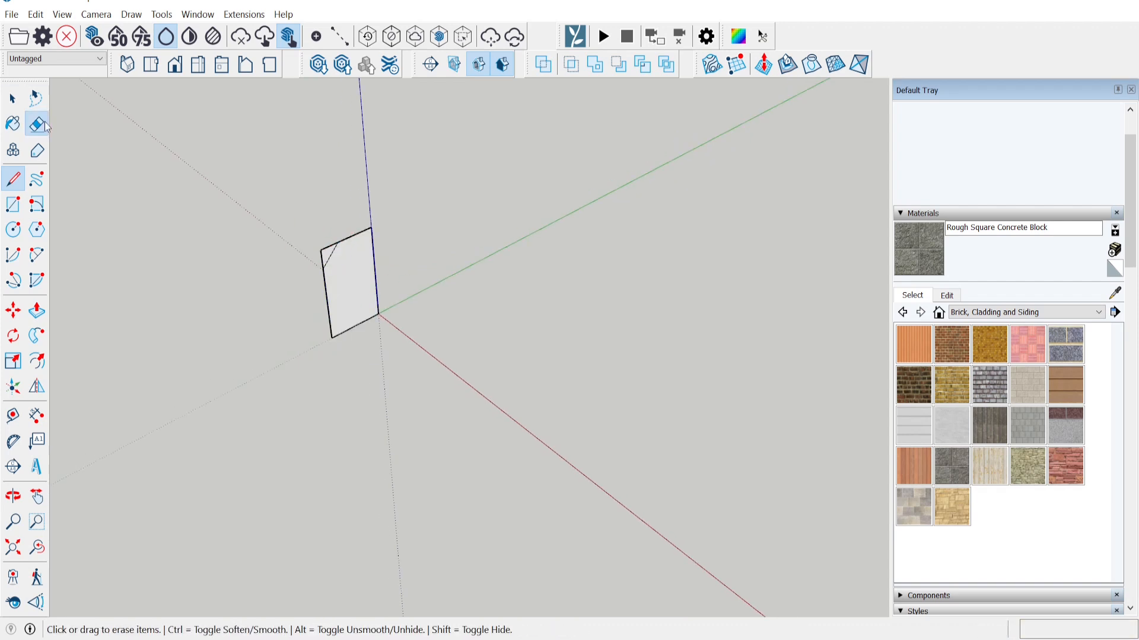
left_click(36, 124)
left_click_drag(332, 242, 317, 262)
scroll(308, 264, "down", 4)
Draw two straight 2000 mm path segments from the profile's lower corner.
left_click(13, 179)
left_click(341, 287)
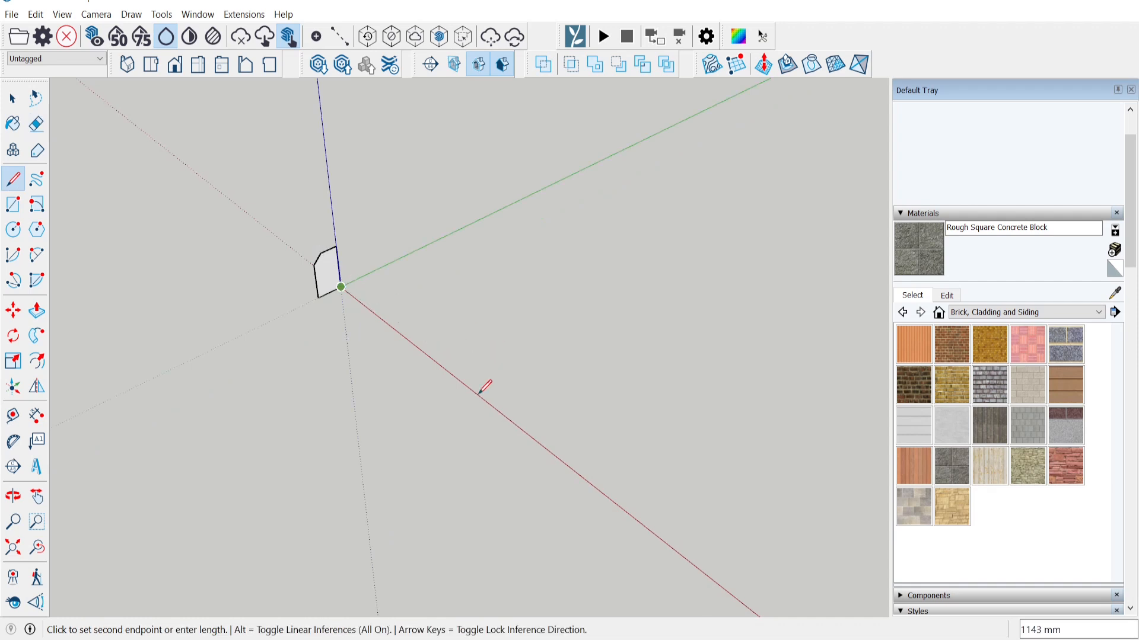
key("Return")
middle_click_drag(480, 393, 498, 366)
left_click(556, 315)
left_click(745, 436)
type("2000")
key("Return")
Join both path segments with a tangent 2 Point Arc and erase the helper corner edges.
left_click(37, 255)
left_click(380, 421)
double_click(746, 437)
left_click(36, 124)
left_click_drag(629, 344, 407, 348)
Sweep the chamfered profile along the curved path with Follow Me.
left_click(37, 312)
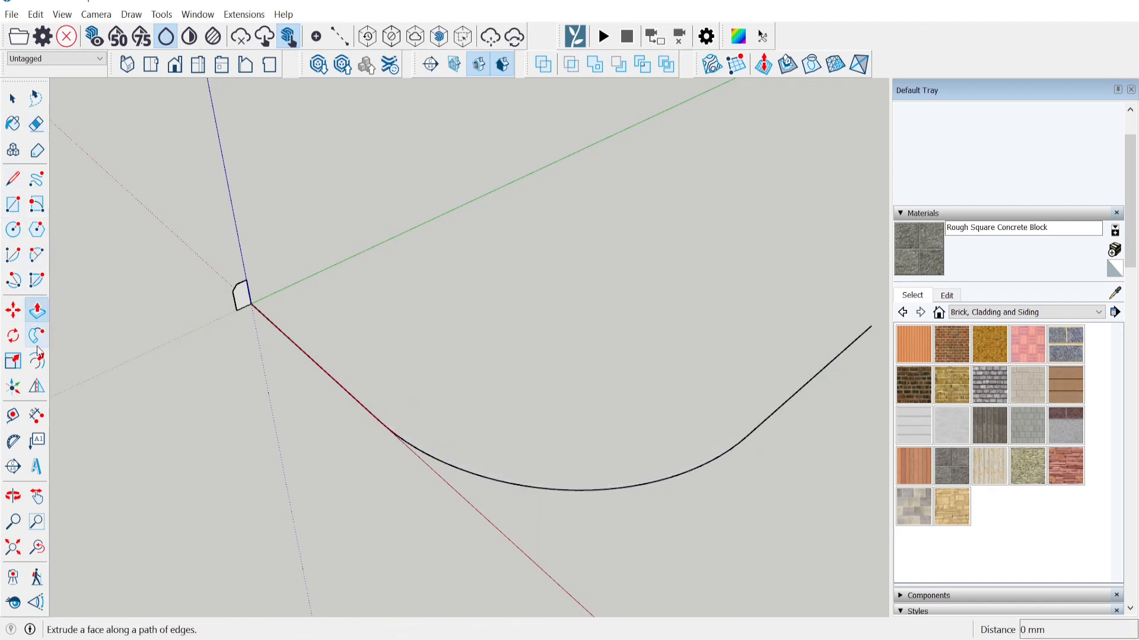
left_click(37, 336)
middle_click_drag(239, 323, 150, 293, "shift")
scroll(151, 290, "up", 2)
left_click(164, 275)
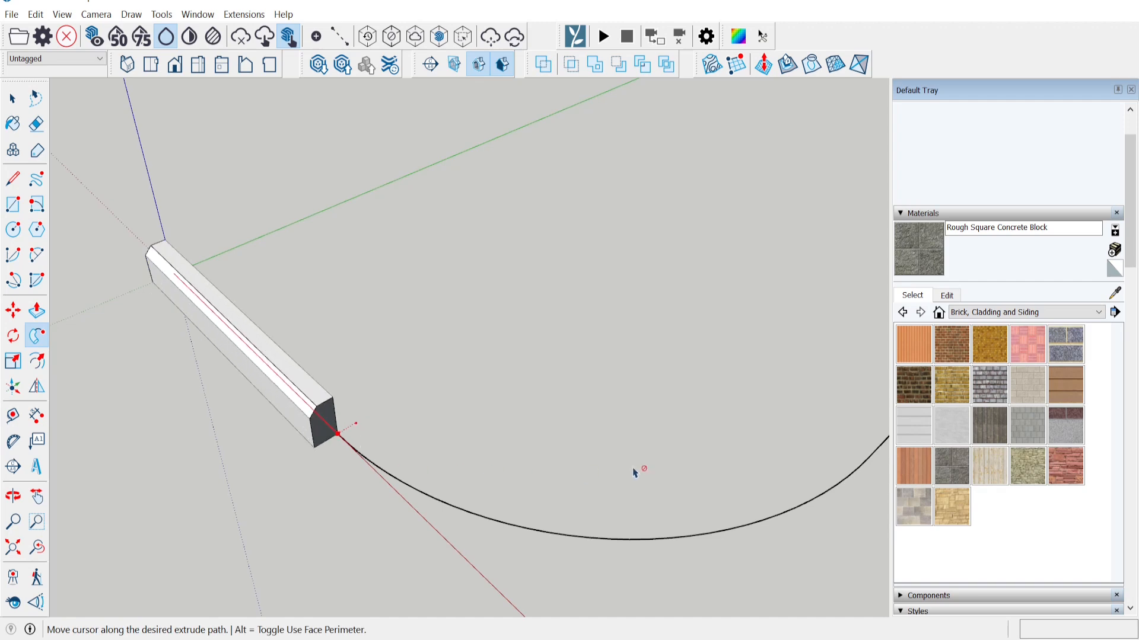
scroll(531, 513, "down", 1)
middle_click_drag(531, 514, 177, 466, "shift")
left_click(647, 304)
key("b")
scroll(647, 304, "down", 3)
key("e")
mouse_move(451, 284)
middle_mouse_down()
mouse_move(364, 265)
mouse_move(270, 394)
middle_mouse_up()
Select the entire swept curb and make it a group.
key("space")
triple_click(270, 393)
right_click(269, 396)
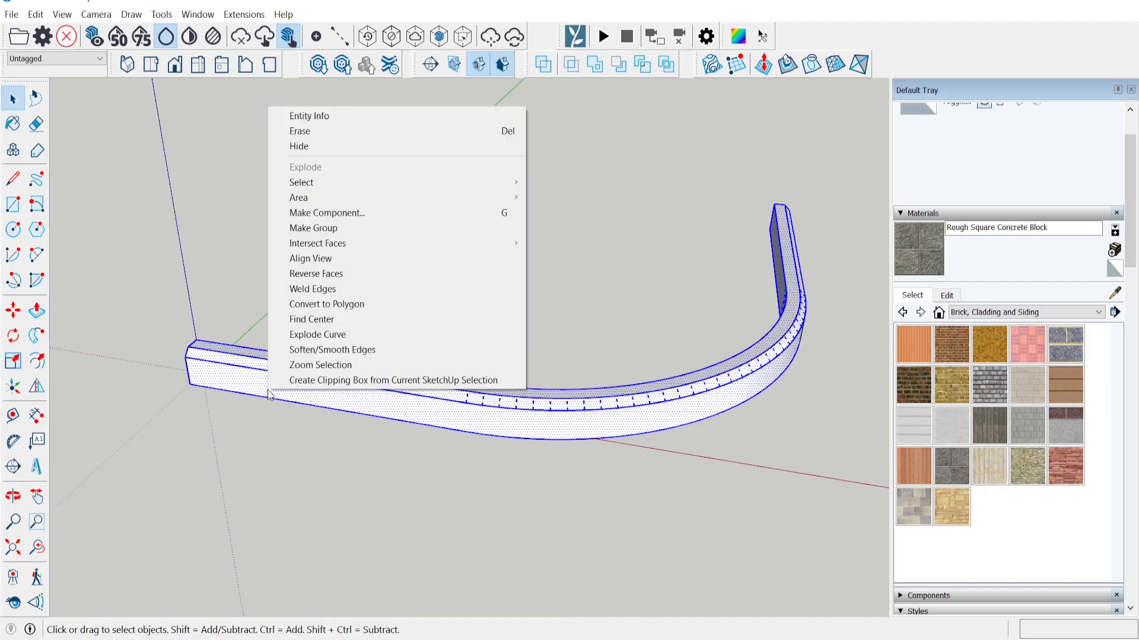
left_click(297, 226)
left_click(456, 349)
scroll(343, 381, "up", 3)
middle_click_drag(346, 379, 400, 365)
scroll(398, 367, "down", 3)
middle_click_drag(444, 332, 466, 344, "shift")
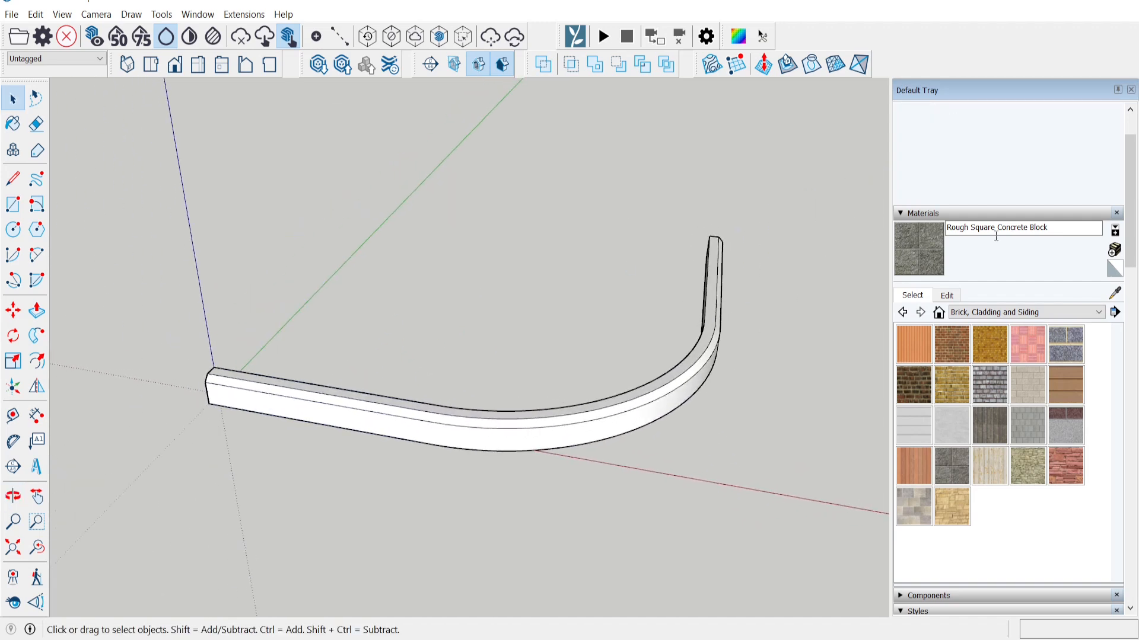
Paint the curb with Rough Square Concrete Block.
key("b")
left_click(605, 408)
mouse_move(542, 399)
middle_mouse_down()
mouse_move(437, 498)
mouse_move(721, 432)
mouse_move(610, 400)
mouse_move(300, 446)
mouse_move(630, 427)
mouse_move(470, 343)
middle_mouse_up()
Start a new Plain environment project and import the curb model.
key("space")
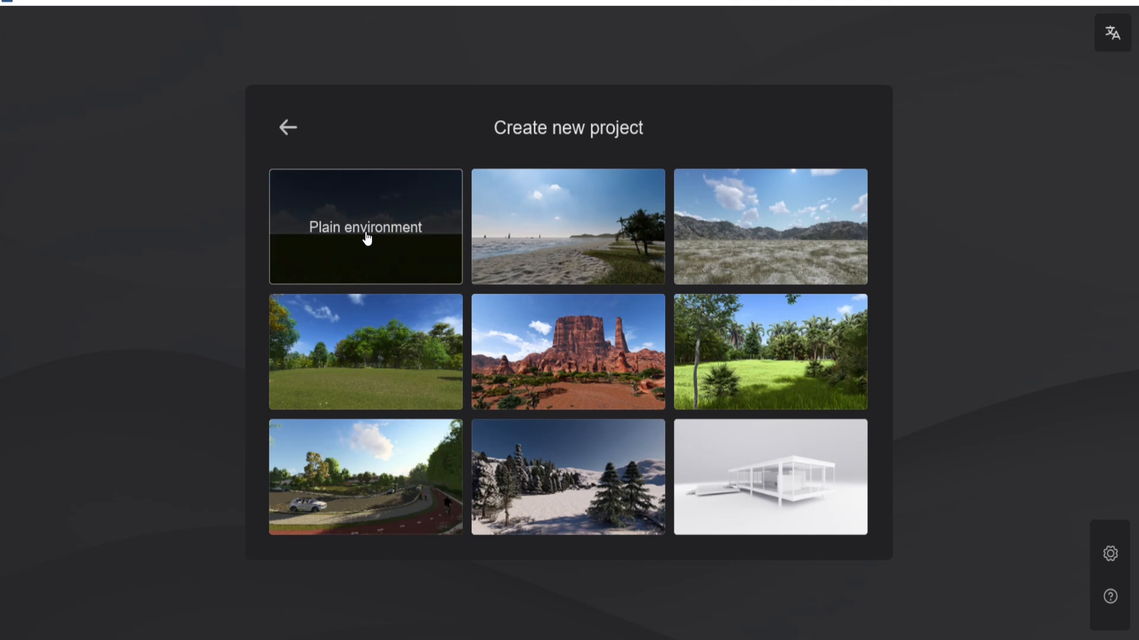
left_click(366, 234)
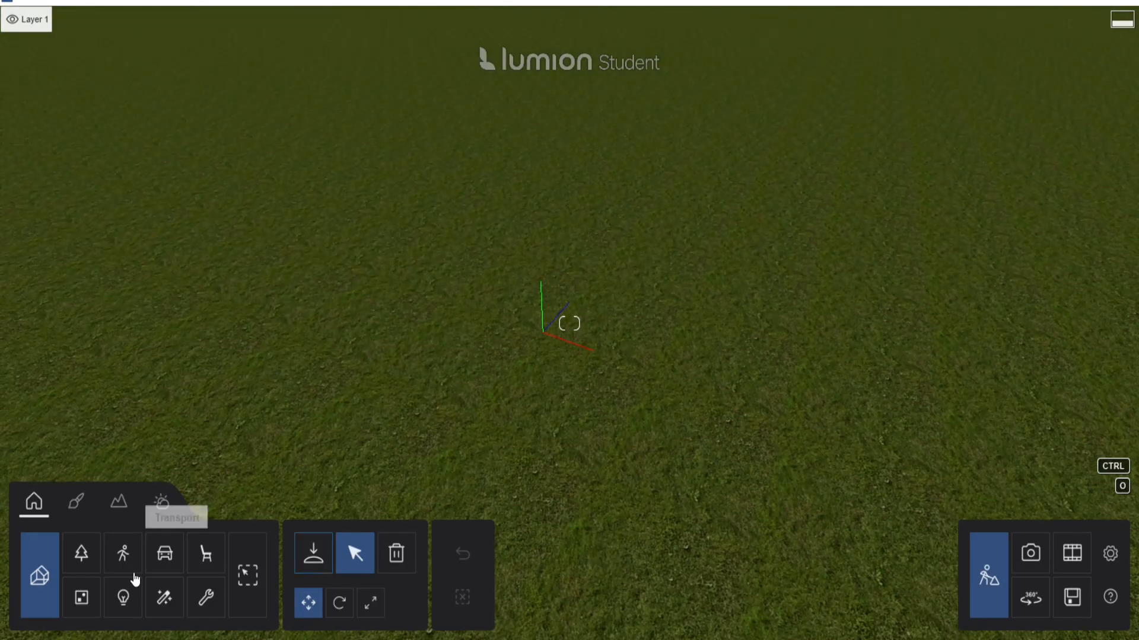
left_click(313, 553)
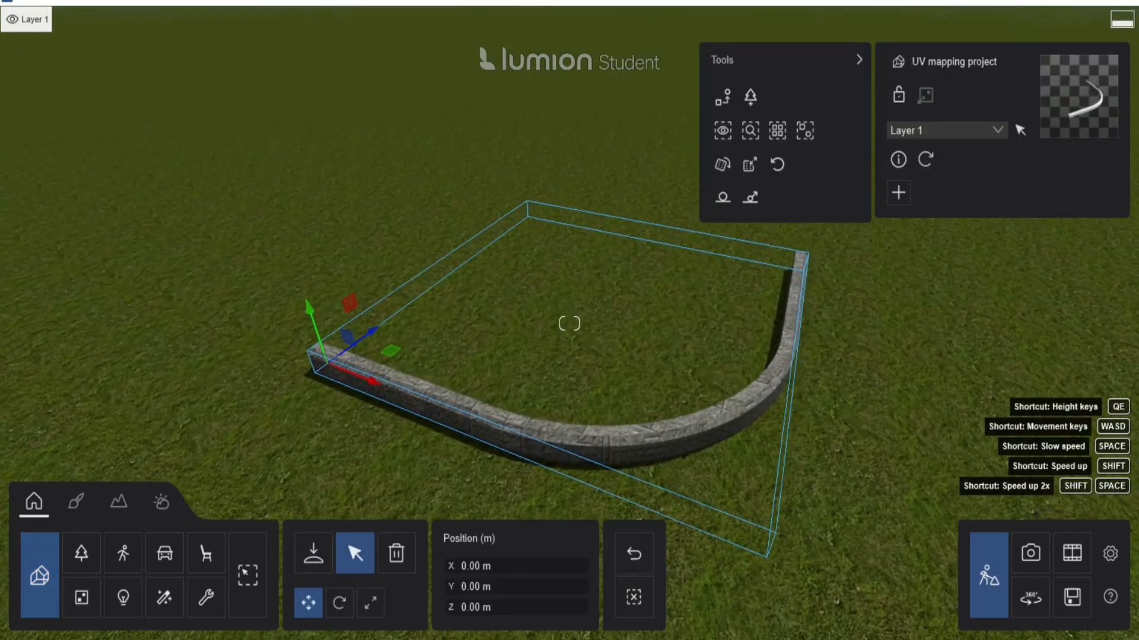
right_click_drag(569, 324, 545, 356)
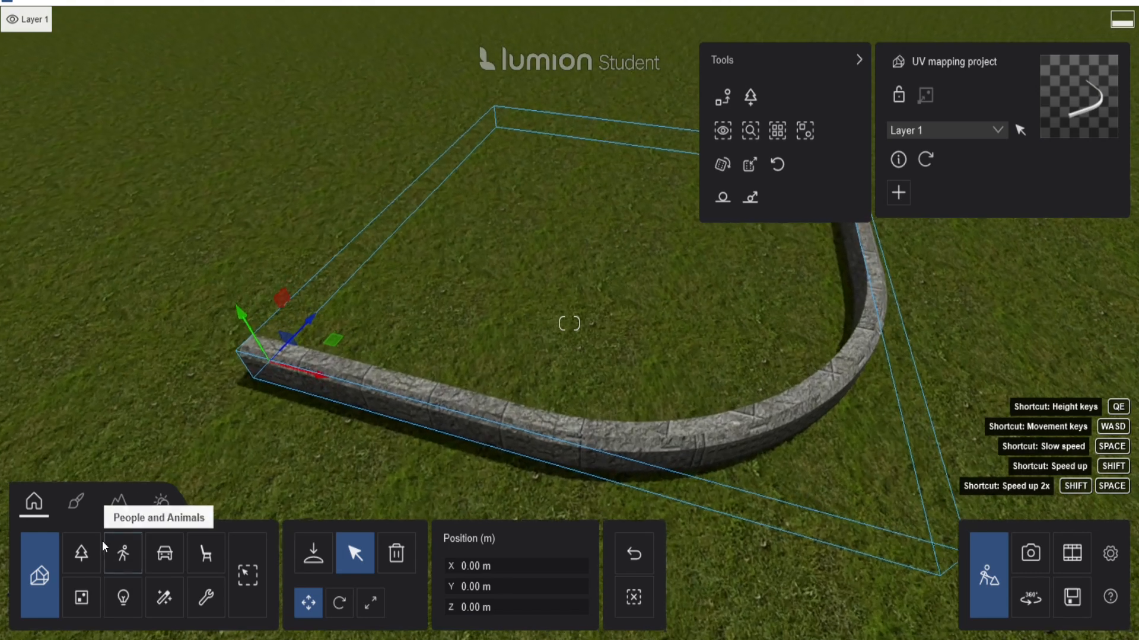
Give the curb a smooth grey Stone > Concrete material.
left_click(77, 503)
left_click(422, 429)
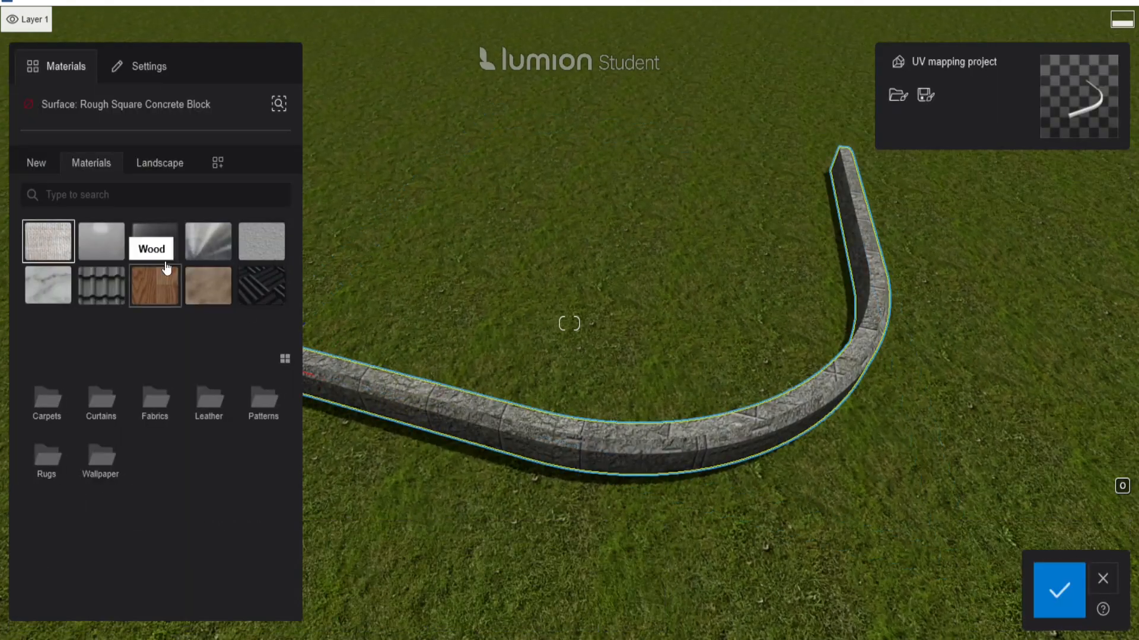
left_click(39, 290)
left_click(203, 465)
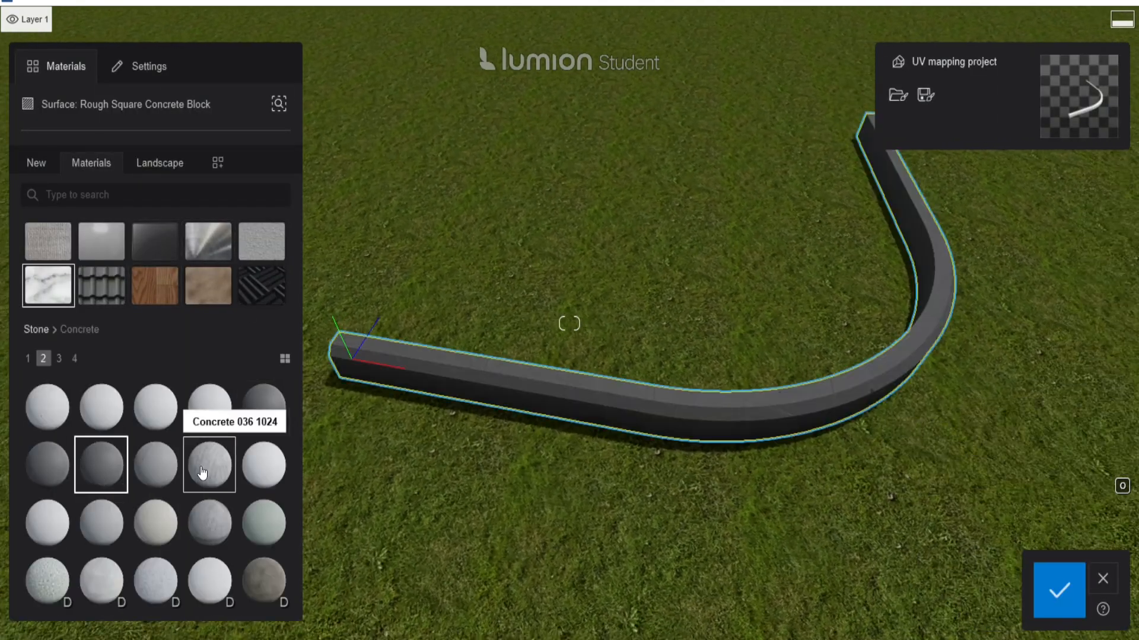
left_click(165, 481)
Move the camera around the curved curb to inspect it, then keep the concrete material.
key("w")
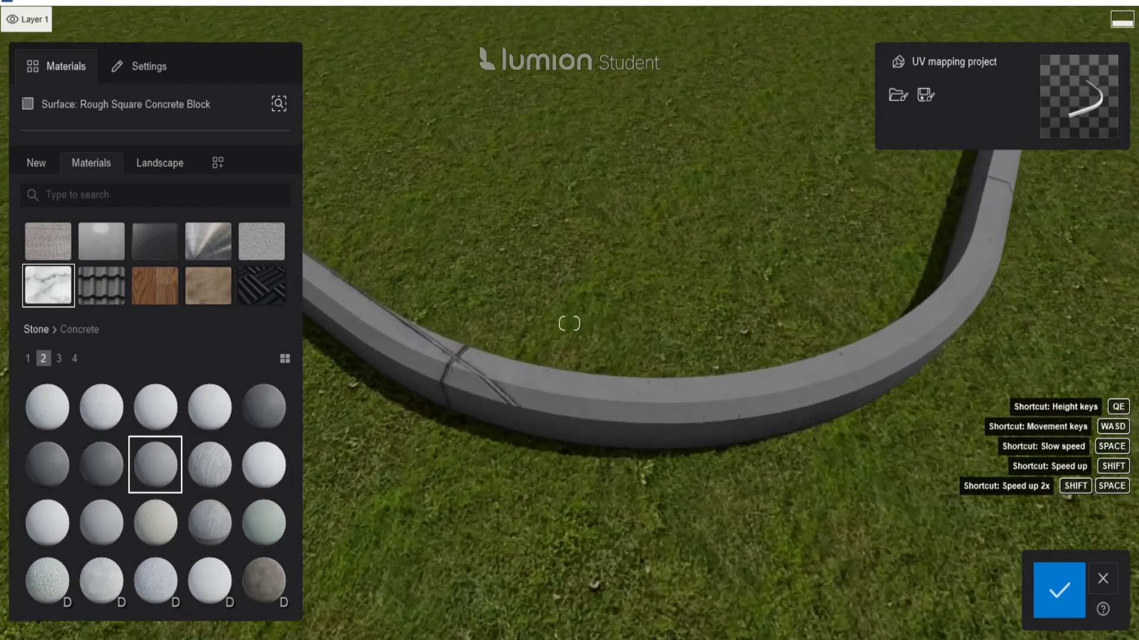
key("w")
right_click_drag(463, 389, 444, 394)
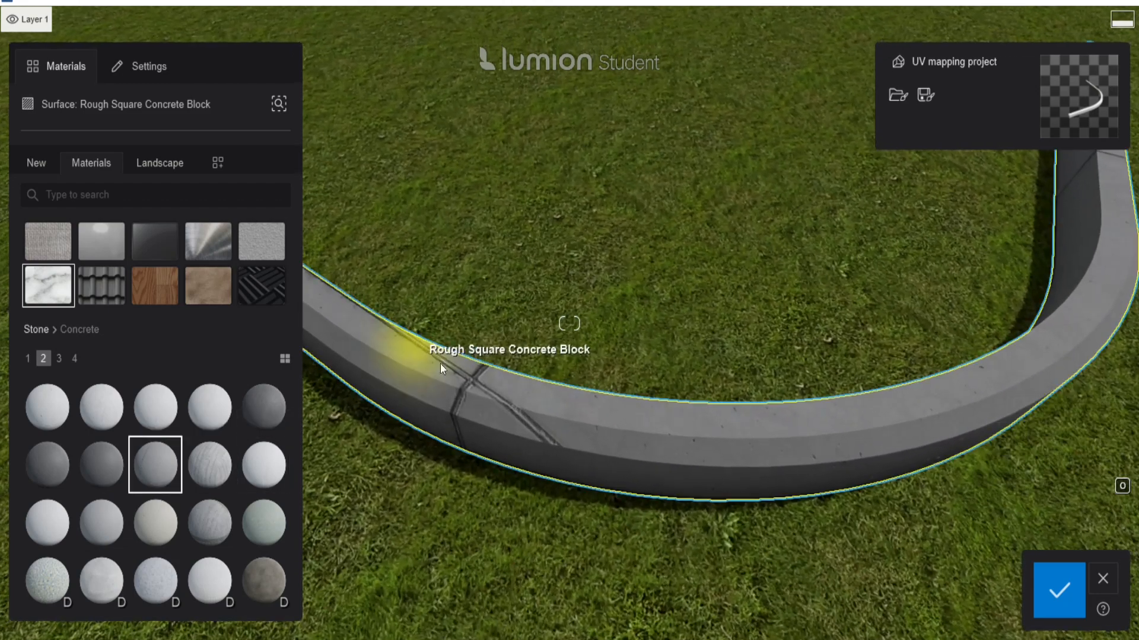
key("d")
right_click_drag(720, 430, 568, 405)
key("a")
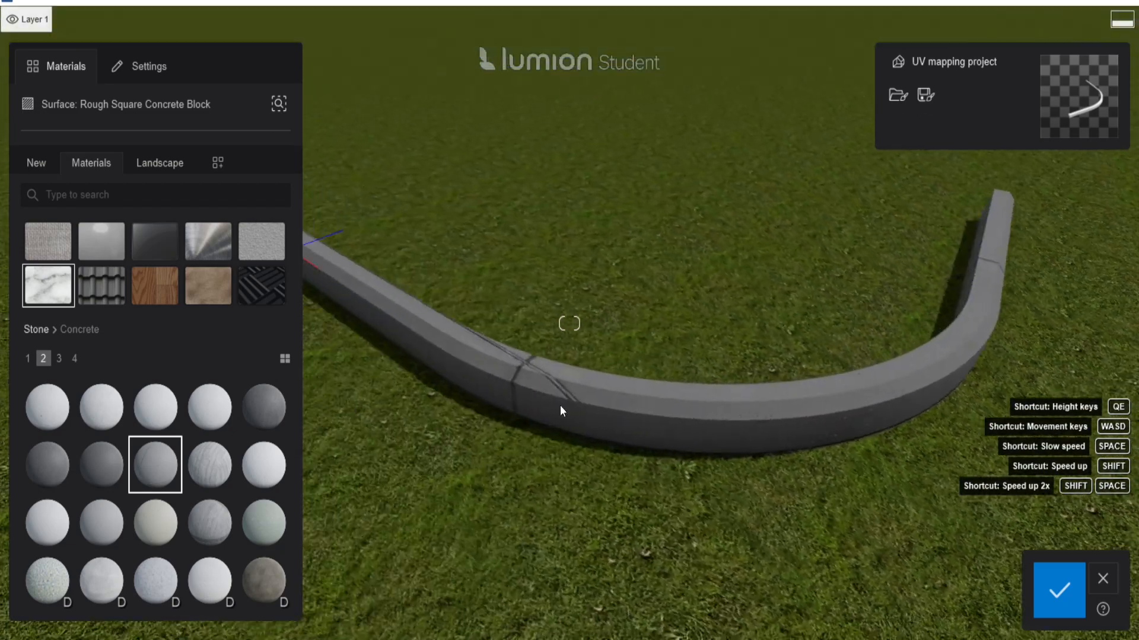
key("a")
right_click_drag(1047, 217, 1082, 215)
key("s")
key("d")
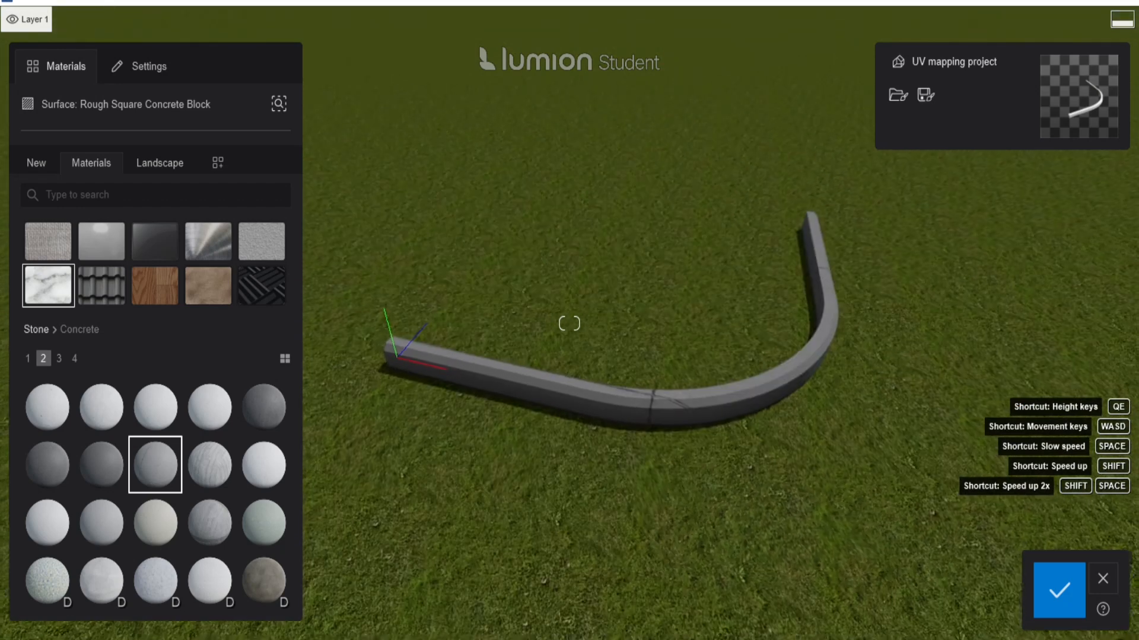
left_click(1056, 589)
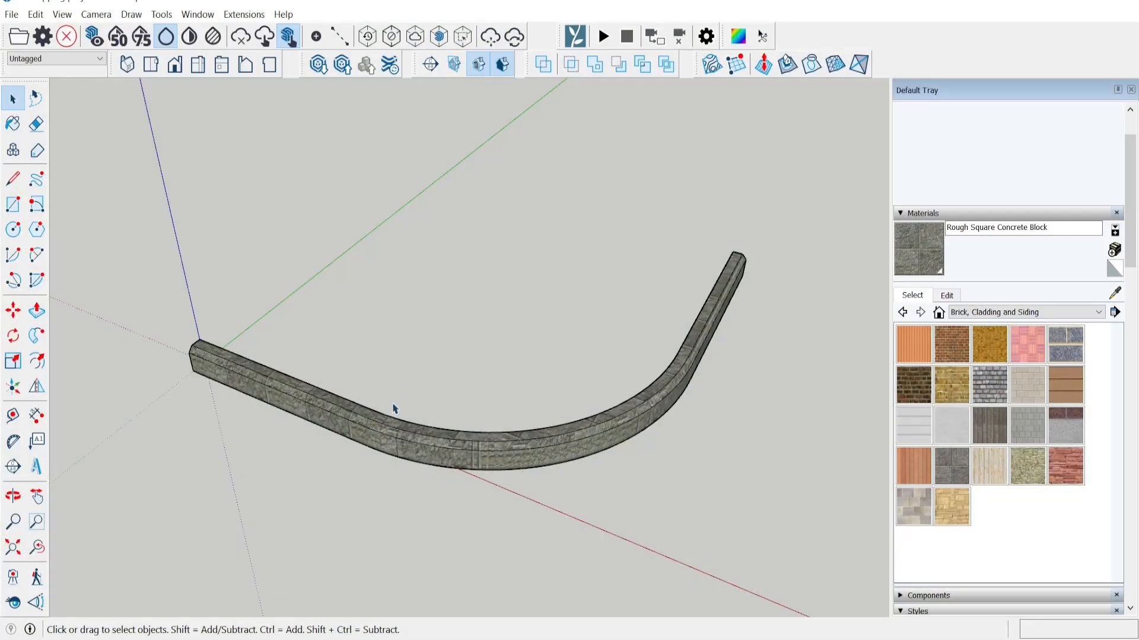
middle_click_drag(395, 407, 462, 398)
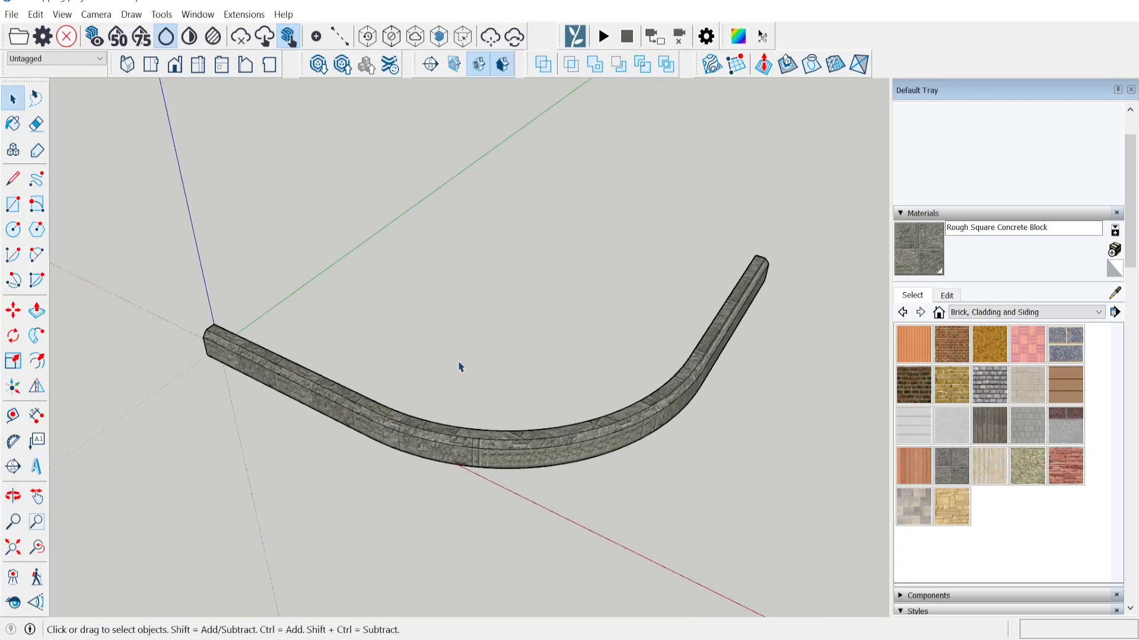
Open the Edit settings of the curb's Rough Square Concrete Block material, showing 914 mm size.
scroll(536, 381, "up", 2)
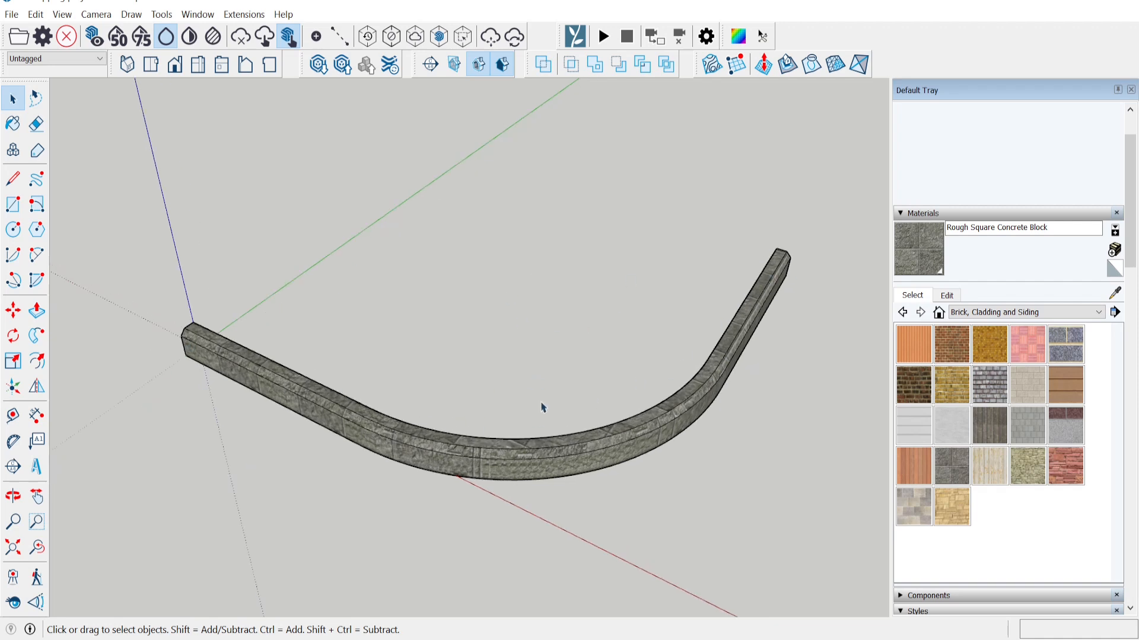
middle_click_drag(657, 413, 733, 320)
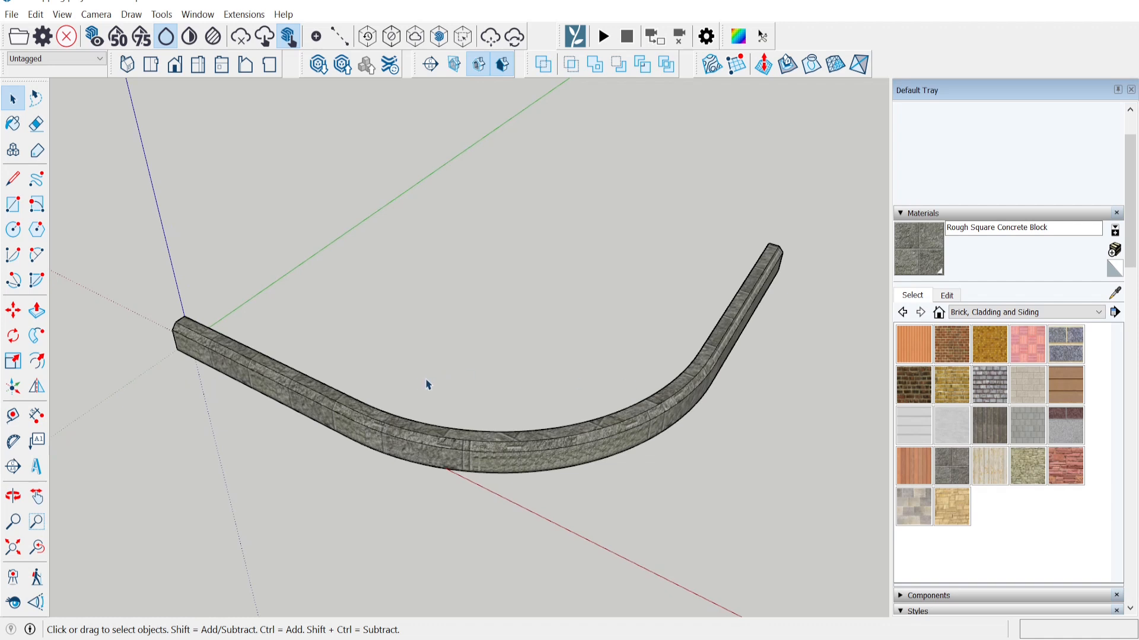
left_click(947, 295)
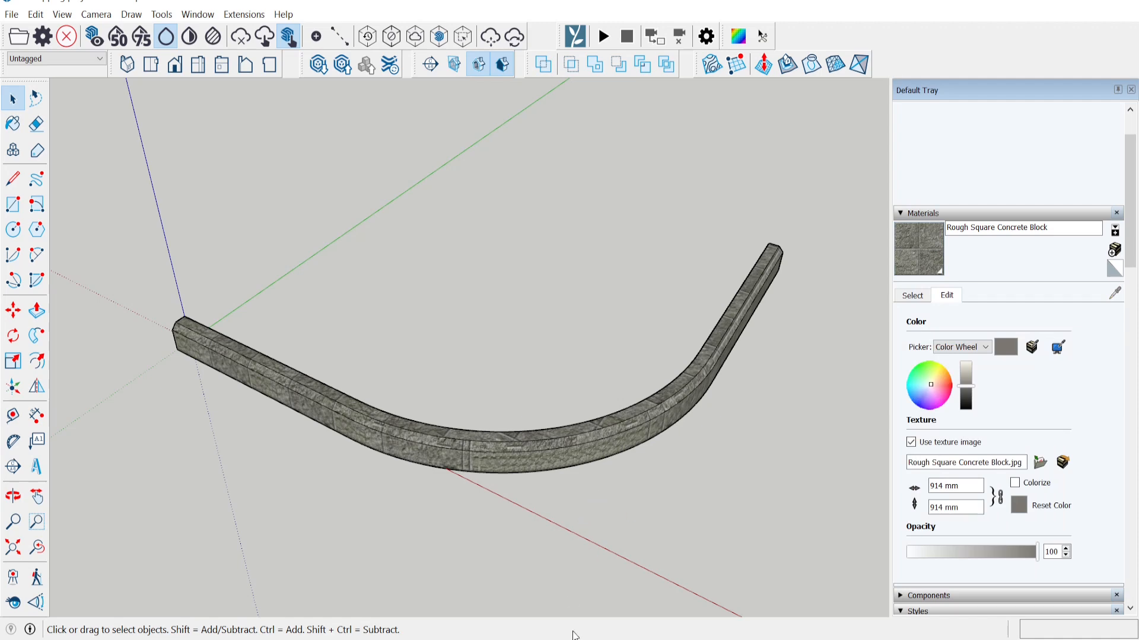
Open Quixel Megascans from a Google search and browse to Concrete > Slab surfaces.
type("xel")
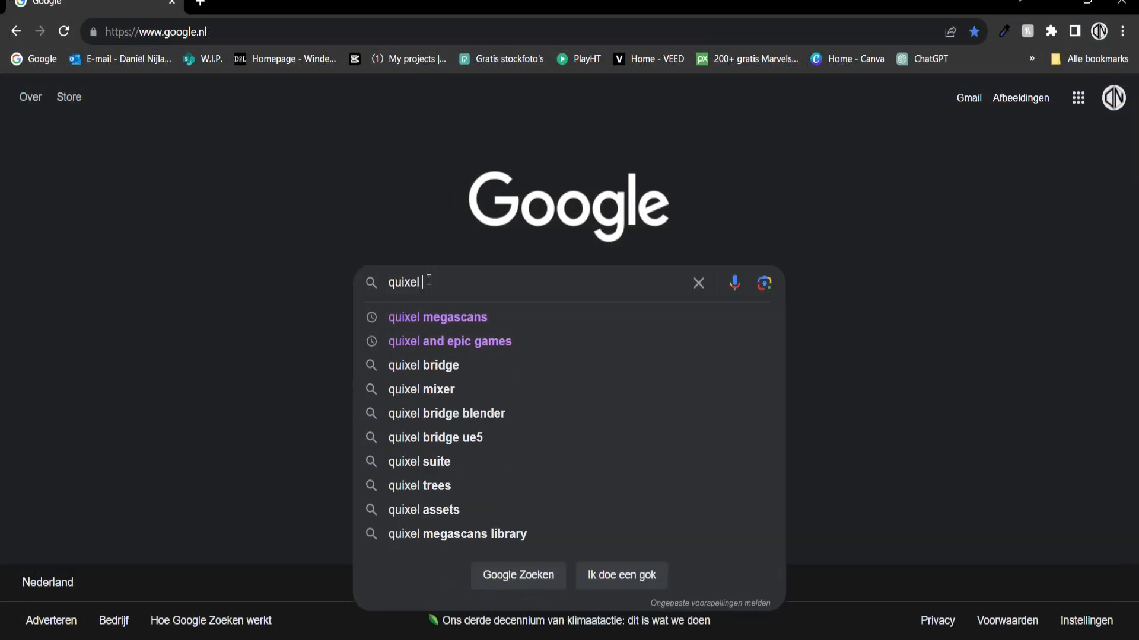
key("Down")
key("Return")
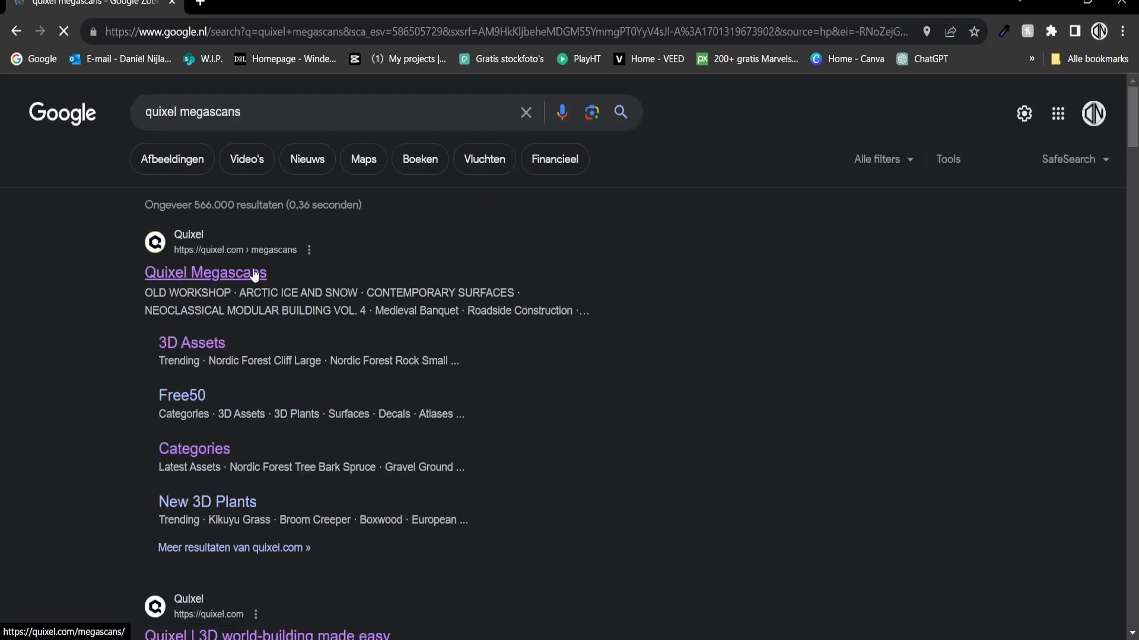
left_click(255, 274)
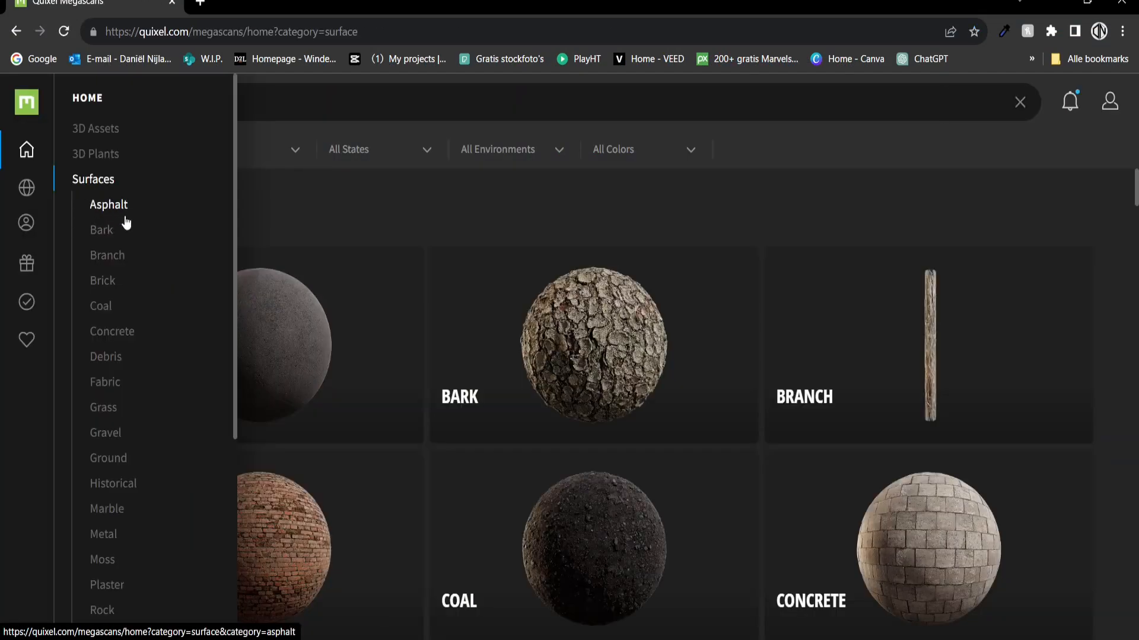
left_click(122, 331)
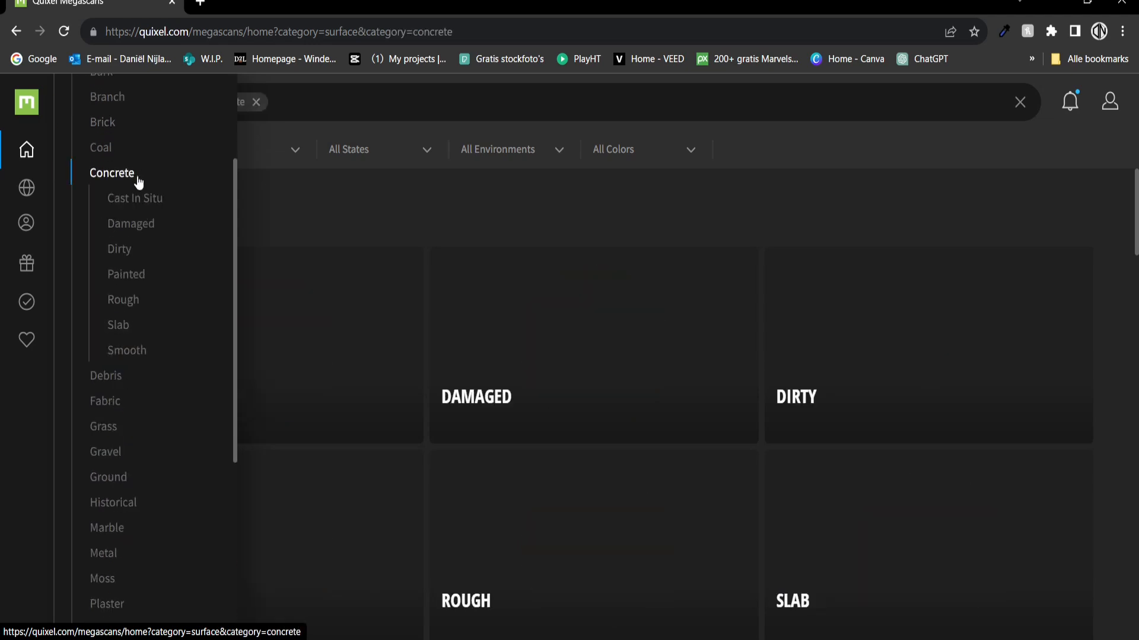
scroll(448, 224, "down", 1)
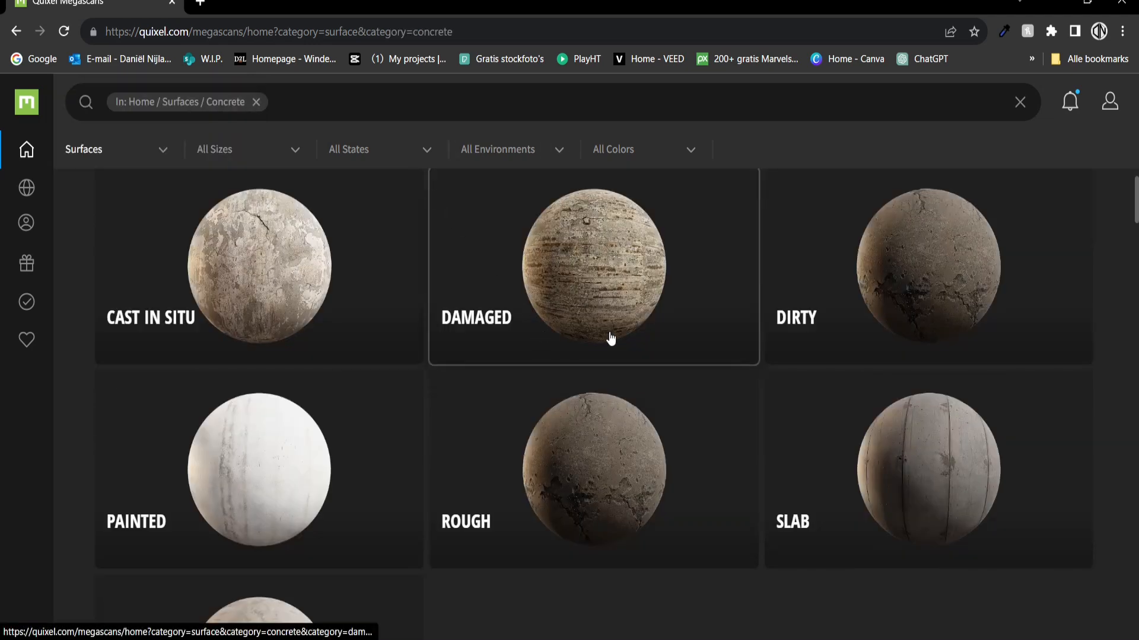
scroll(864, 427, "down", 3)
left_click(866, 409)
scroll(504, 398, "down", 5)
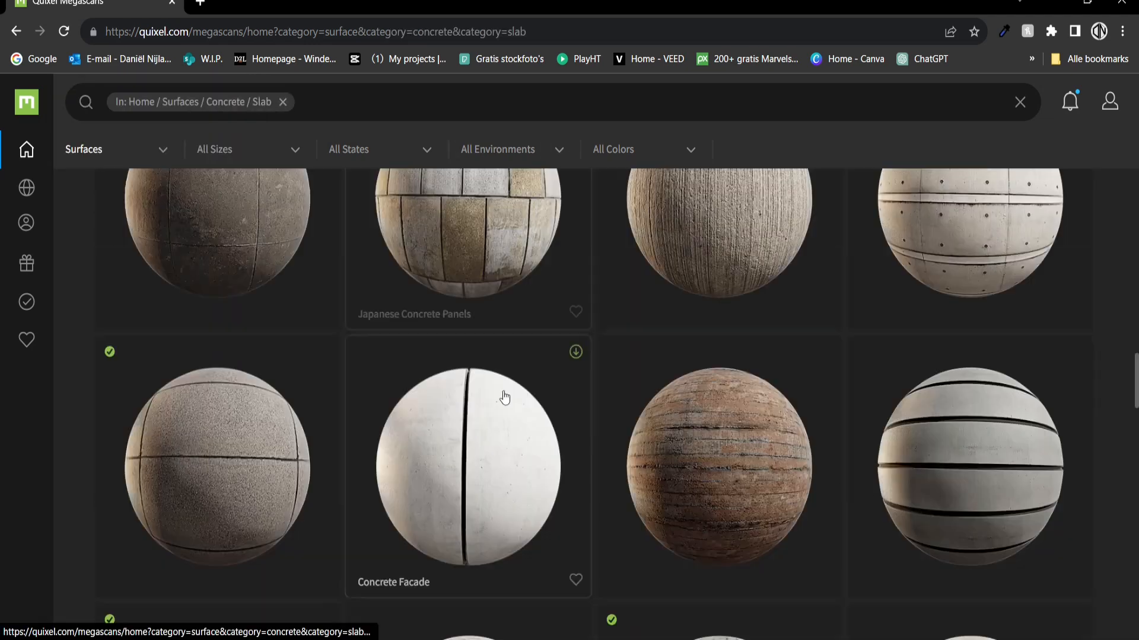
scroll(295, 447, "down", 4)
scroll(254, 442, "up", 3)
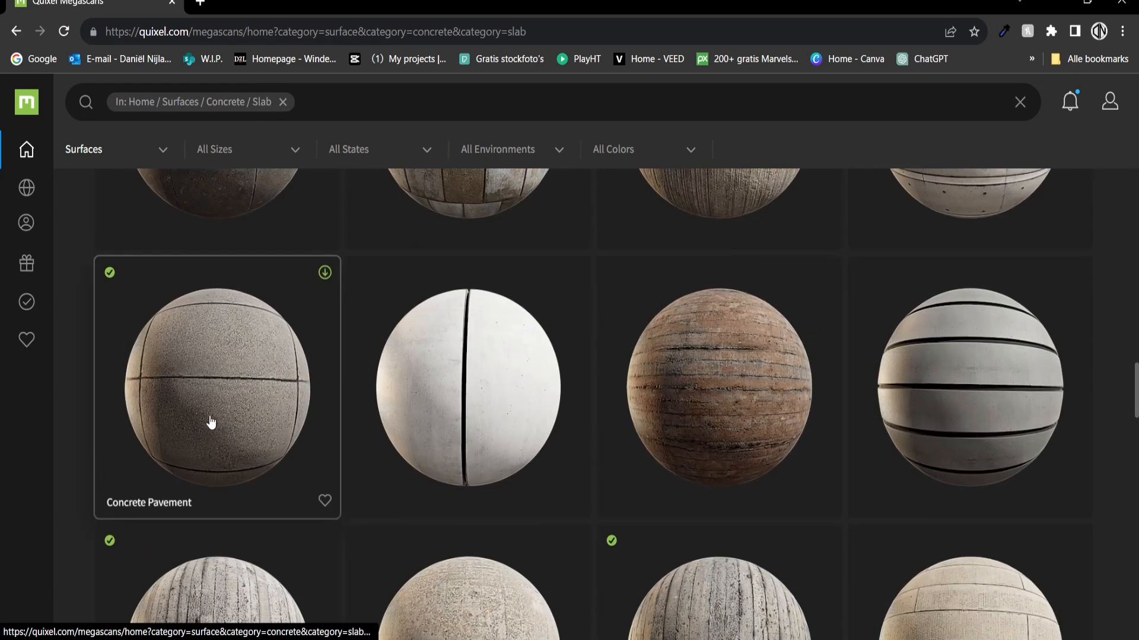
Set the first Concrete Pavement surface to 4K and review its download settings.
left_click(217, 422)
left_click(857, 549)
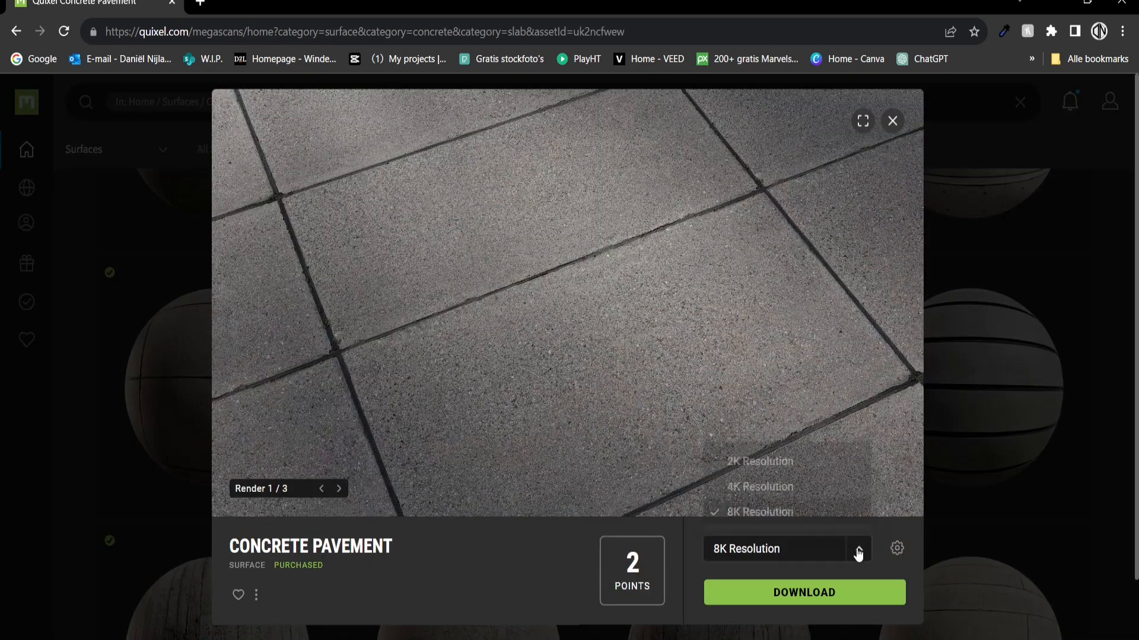
left_click(761, 487)
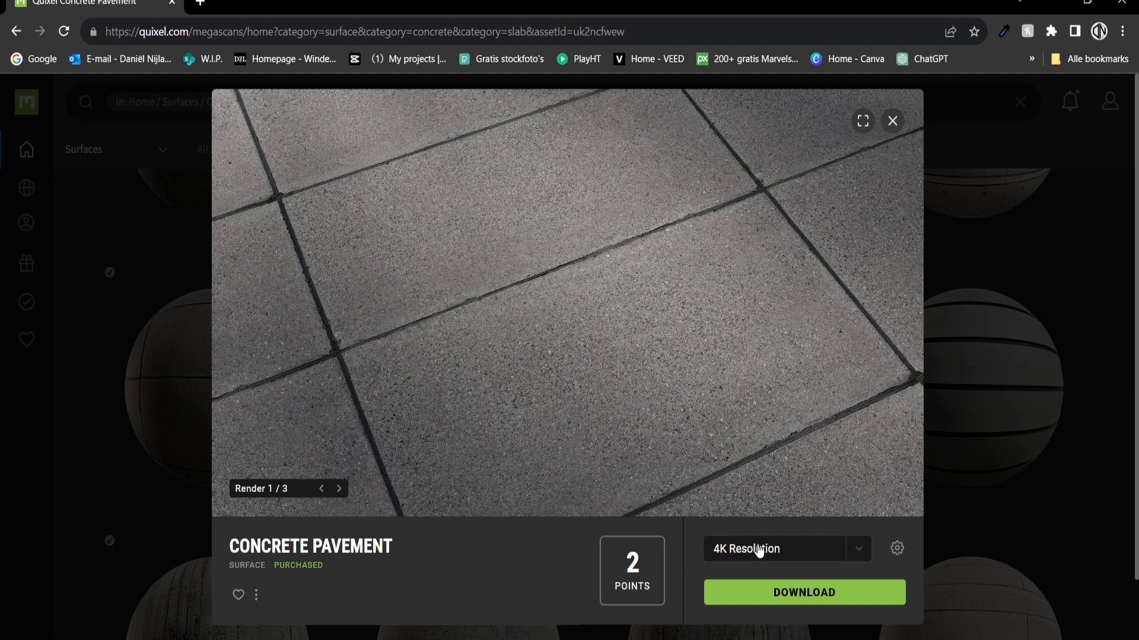
left_click(860, 553)
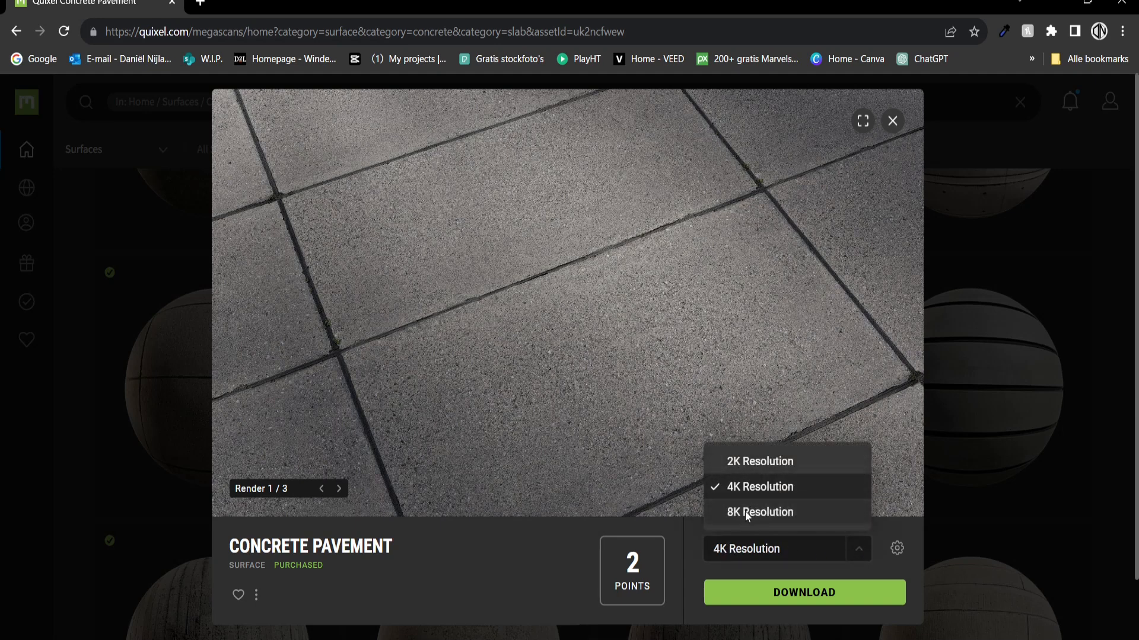
left_click(757, 487)
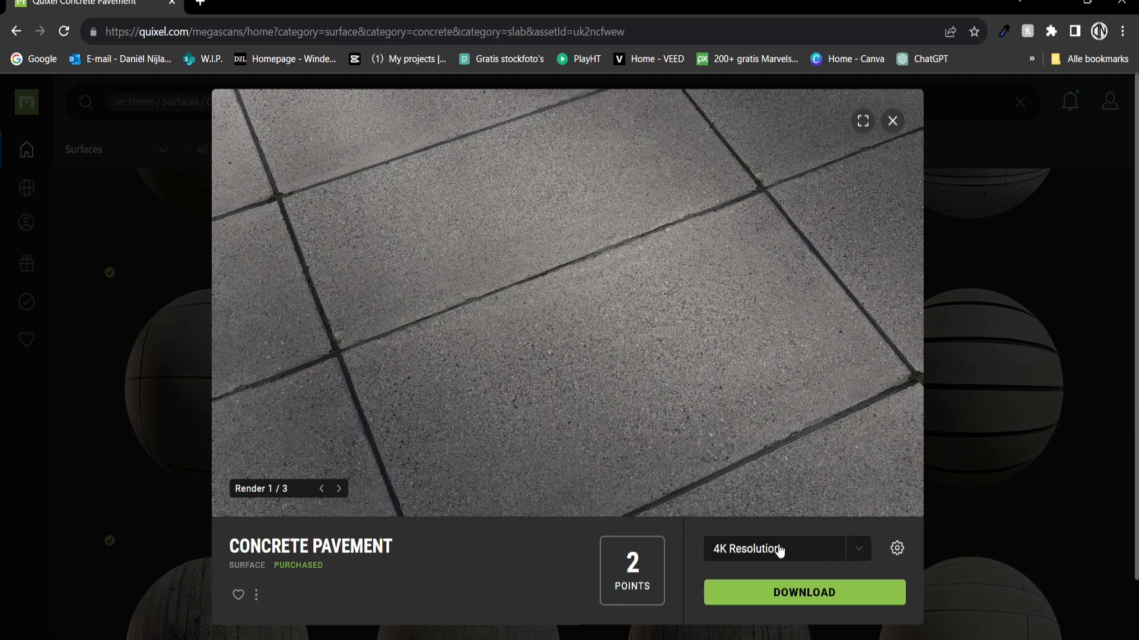
left_click(897, 550)
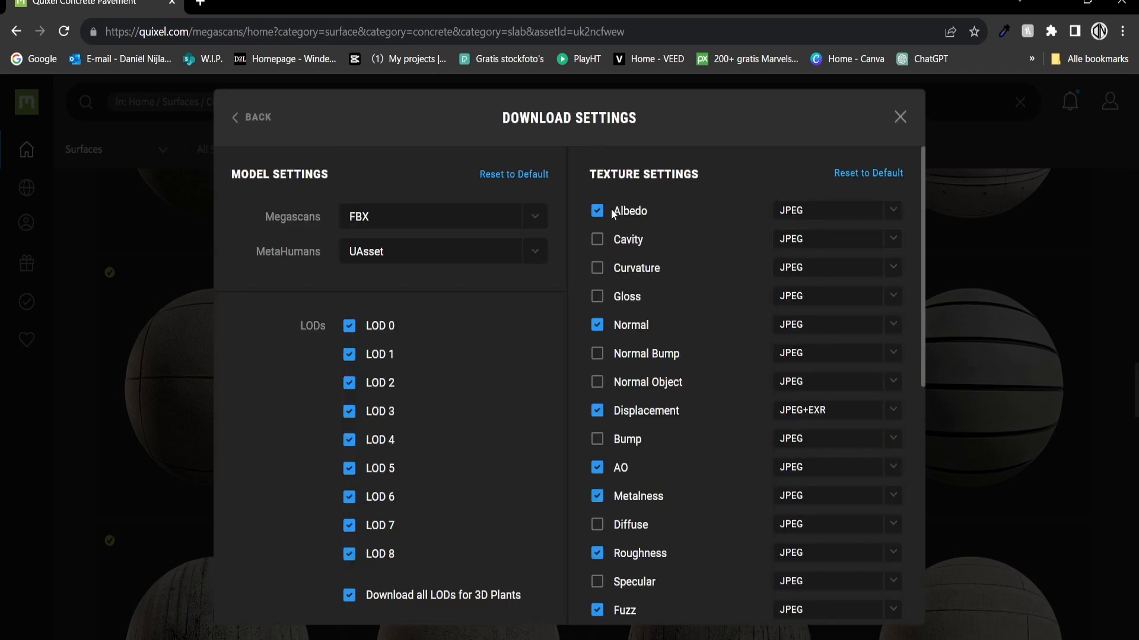
scroll(595, 337, "down", 7)
scroll(601, 392, "up", 5)
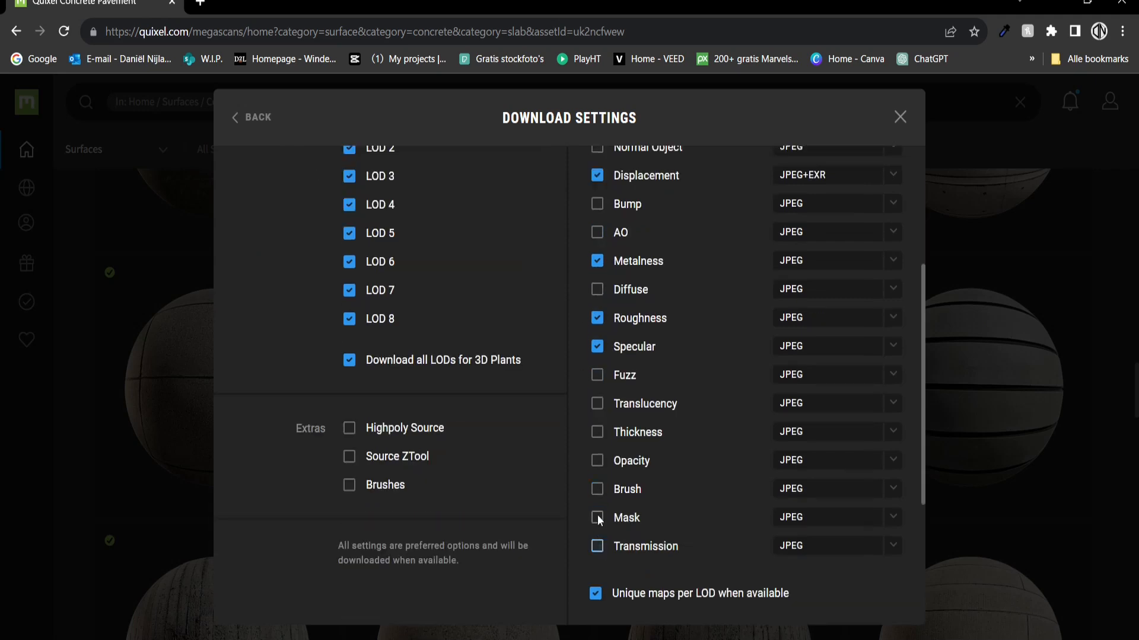
scroll(598, 521, "up", 10)
scroll(599, 344, "down", 3)
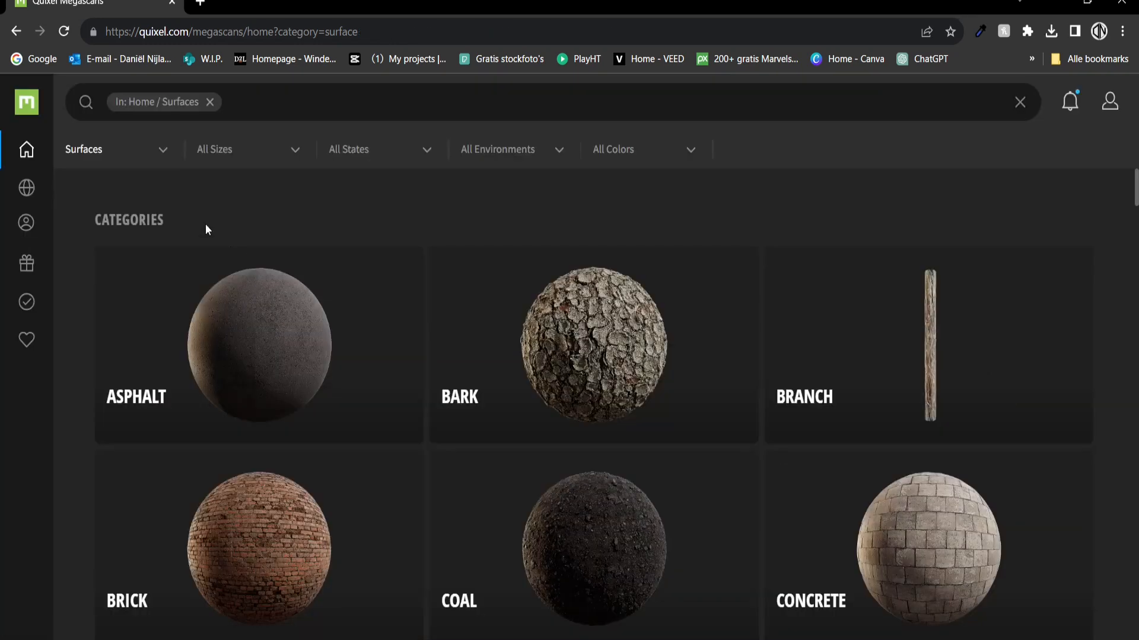
Search 'pavement', filter to Concrete, set the second Concrete Pavement to 4K and review its maps.
left_click(296, 103)
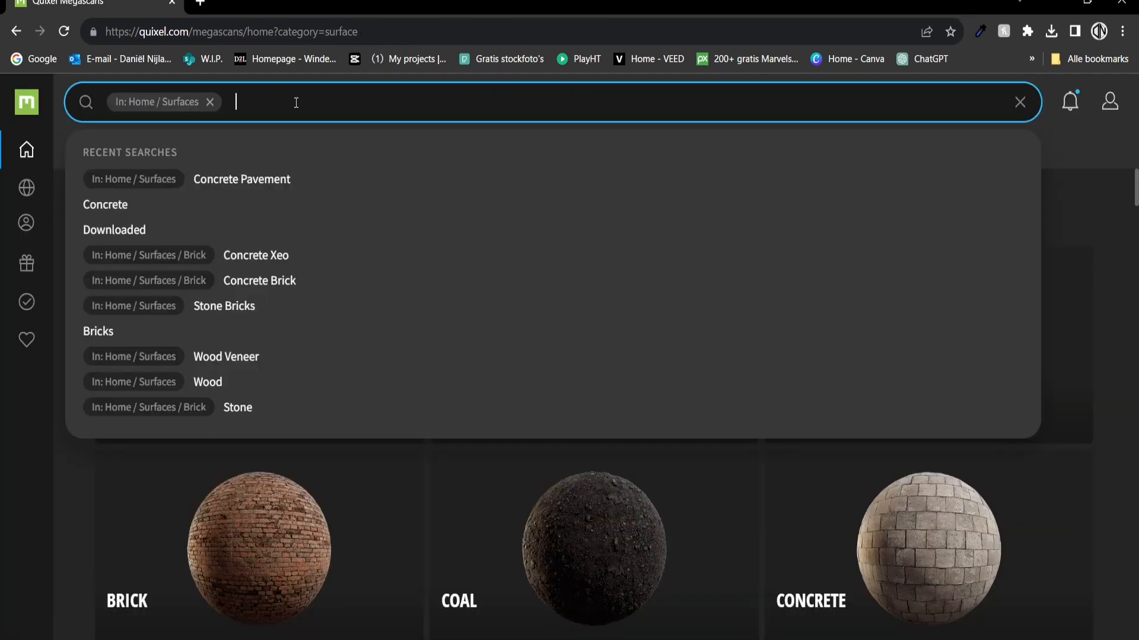
type("pavement")
key("Return")
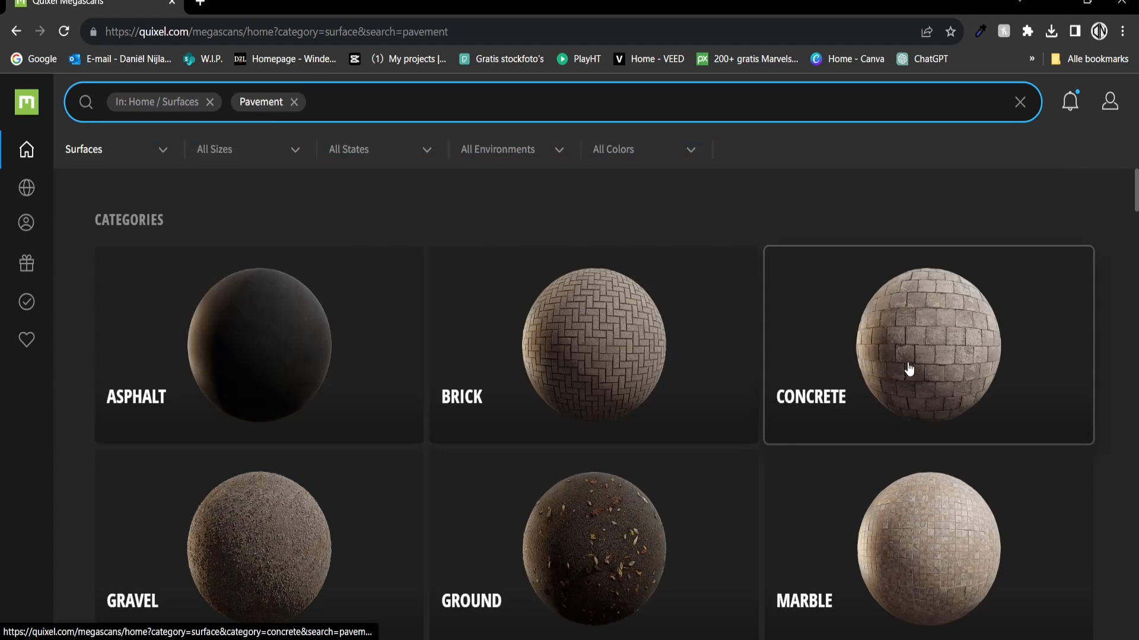
left_click(907, 369)
scroll(170, 359, "down", 7)
left_click(500, 393)
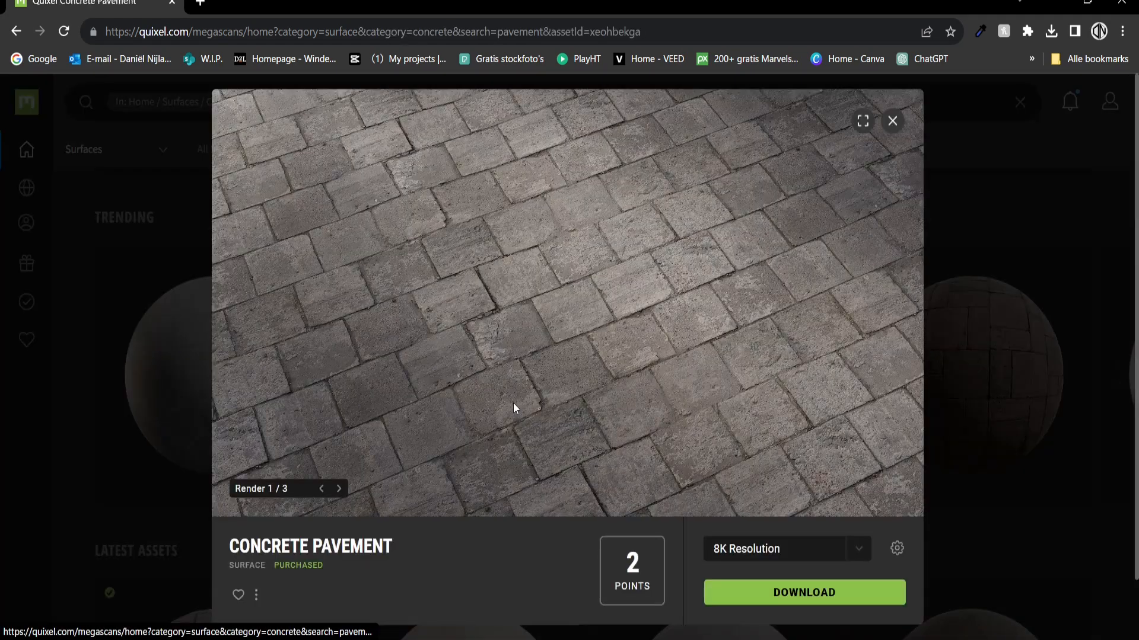
left_click(858, 547)
left_click(821, 485)
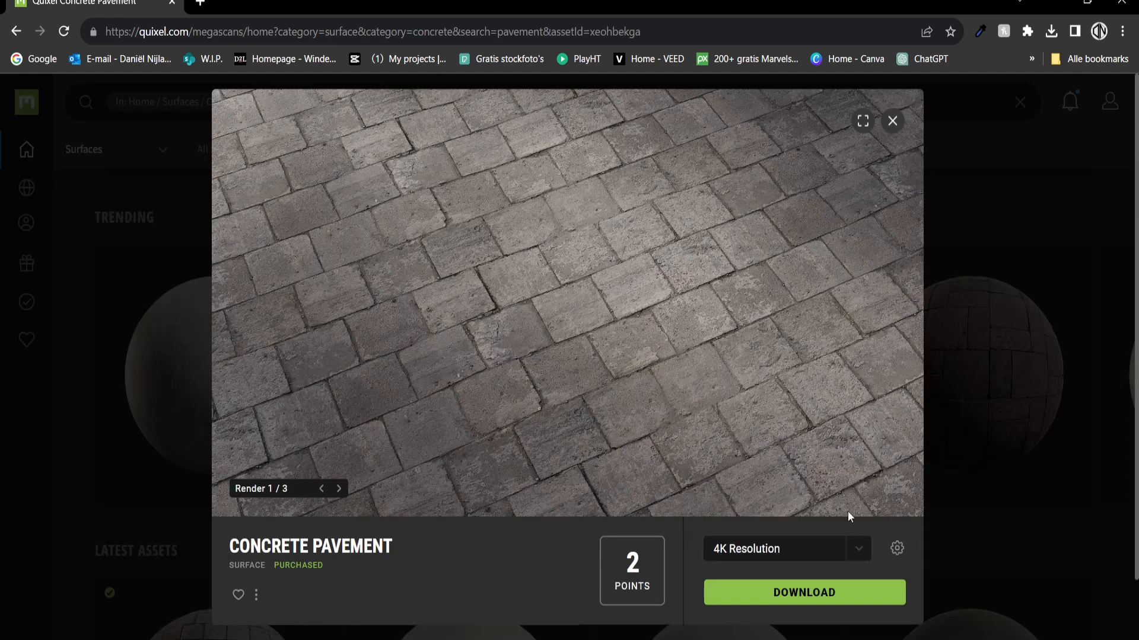
left_click(896, 546)
scroll(632, 478, "down", 4)
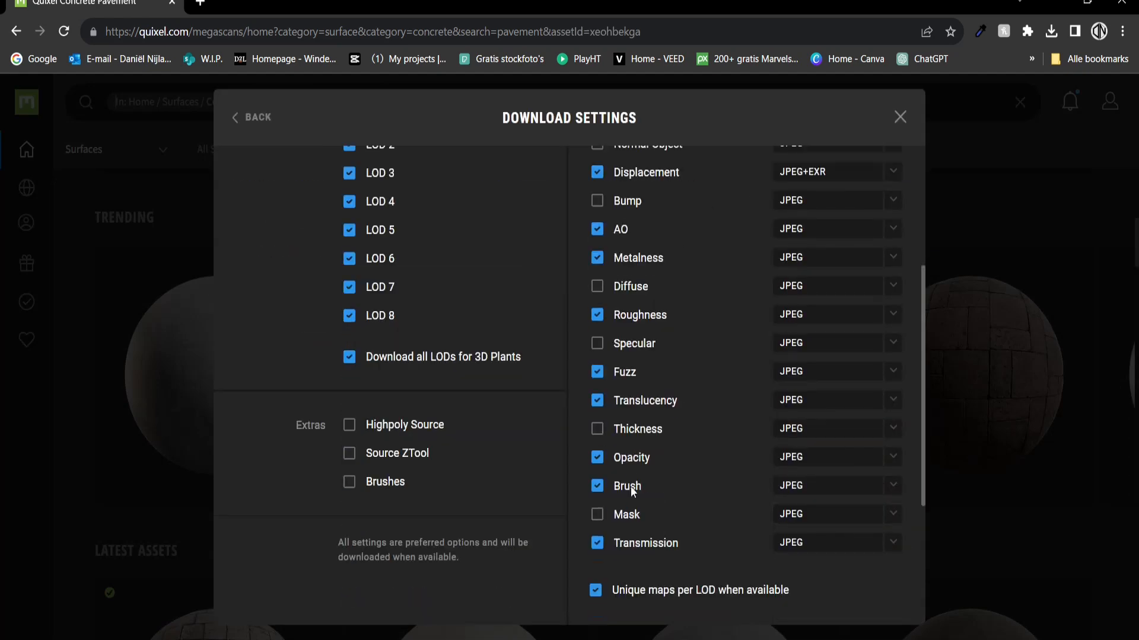
scroll(639, 452, "up", 4)
left_click(896, 119)
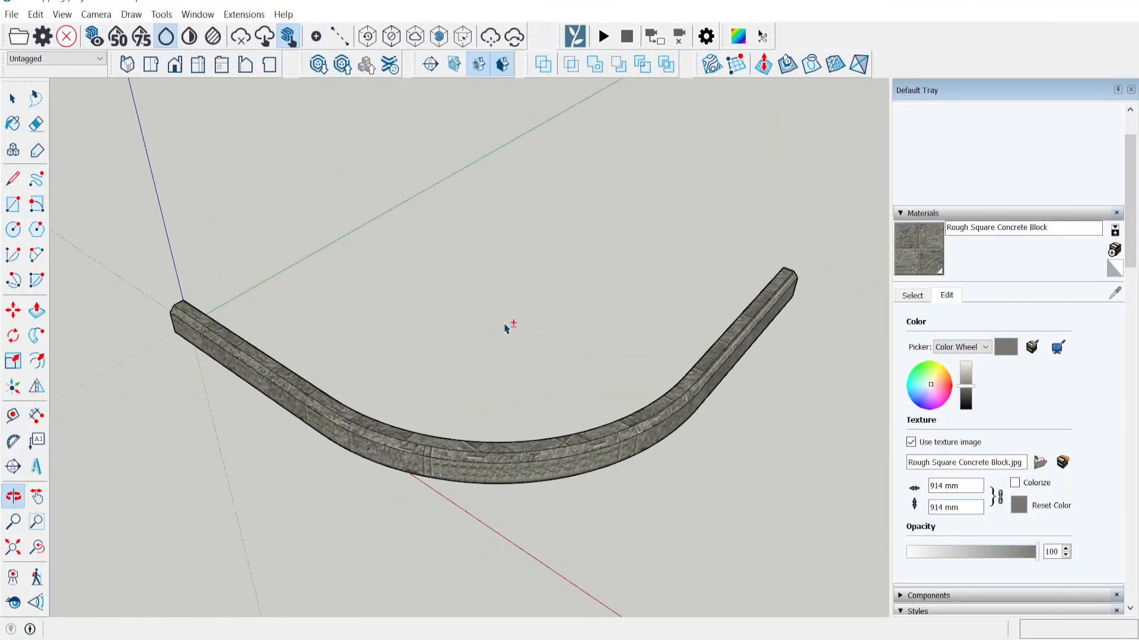
Create 'Curbs material' from uk2ncfwew_2K_Albedo.jpg in the Lumion projects folder, applied to the curb.
left_click_drag(507, 328, 584, 306)
key("space")
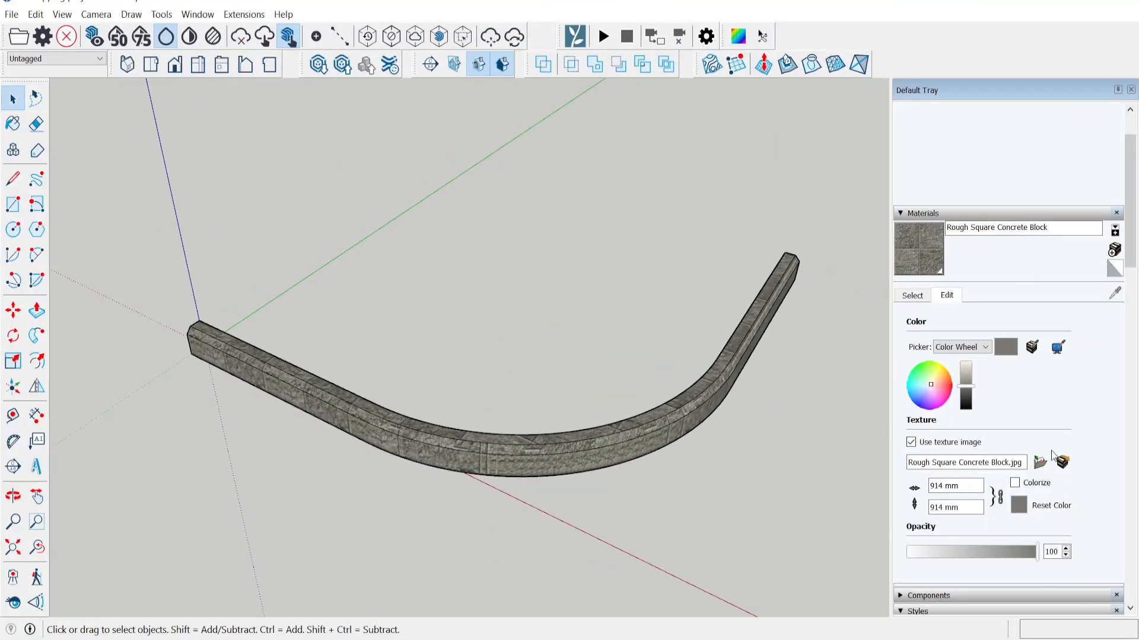
left_click(1115, 250)
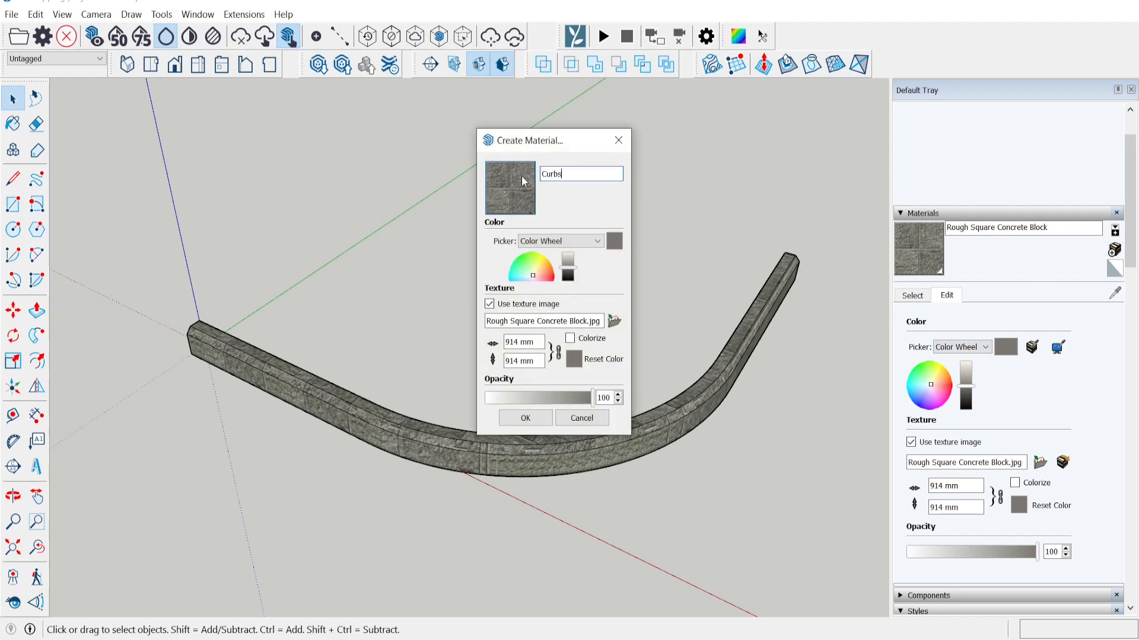
left_click(615, 321)
left_click(415, 230)
scroll(428, 306, "up", 3)
scroll(429, 306, "up", 1)
left_click(409, 317)
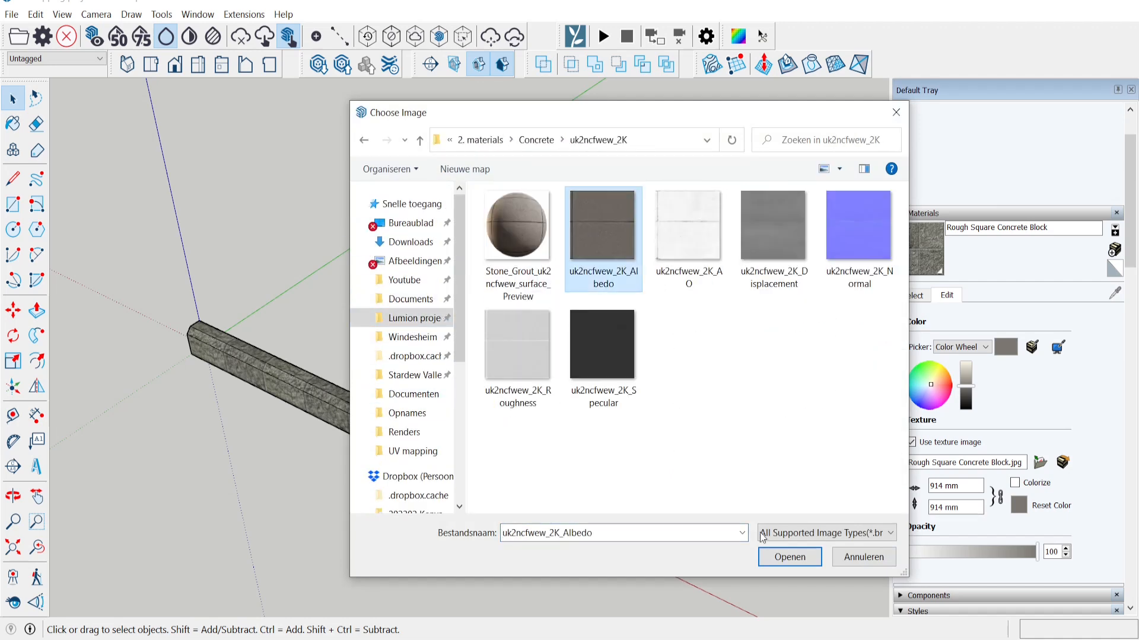
double_click(605, 243)
left_click(526, 418)
middle_click_drag(394, 394, 504, 367)
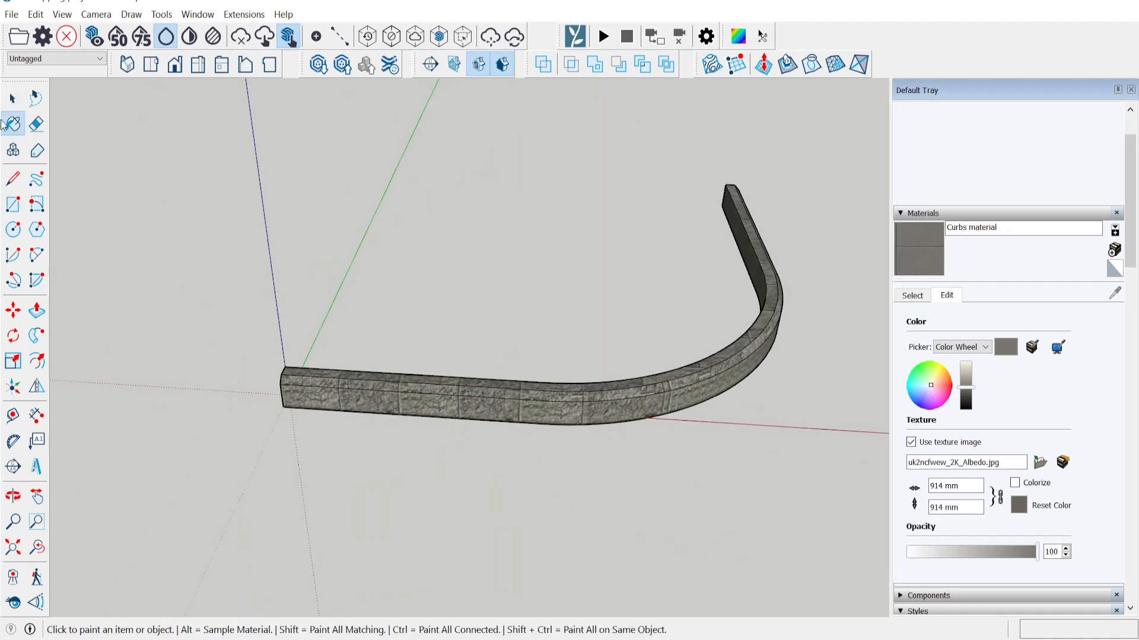
left_click(13, 98)
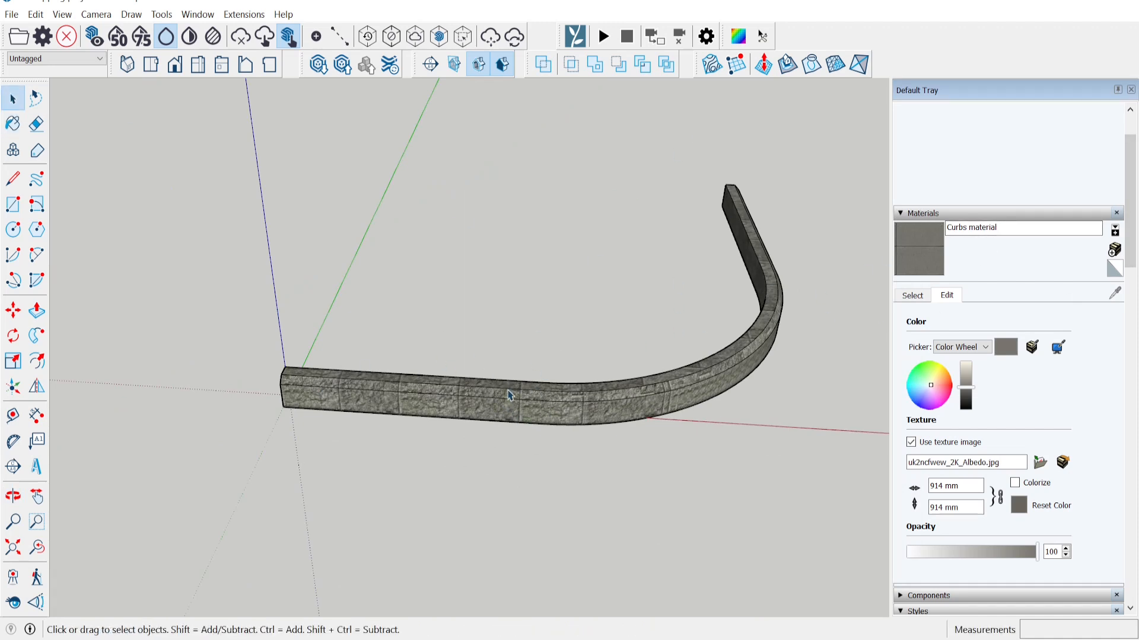
left_click(244, 14)
left_click(257, 32)
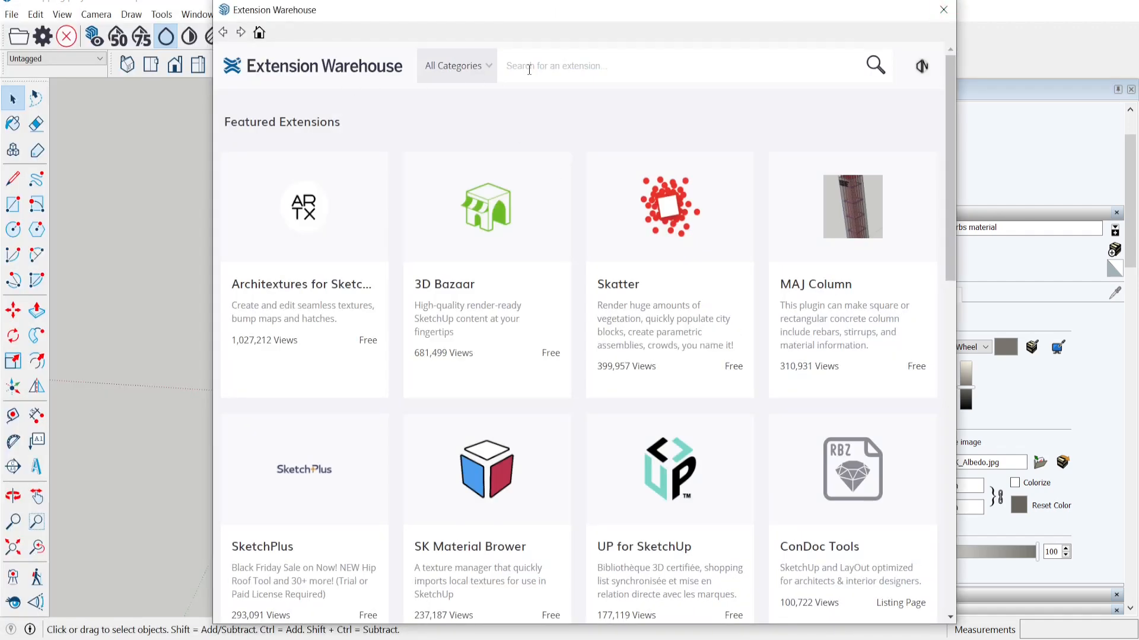
left_click(533, 67)
type("sketchuv")
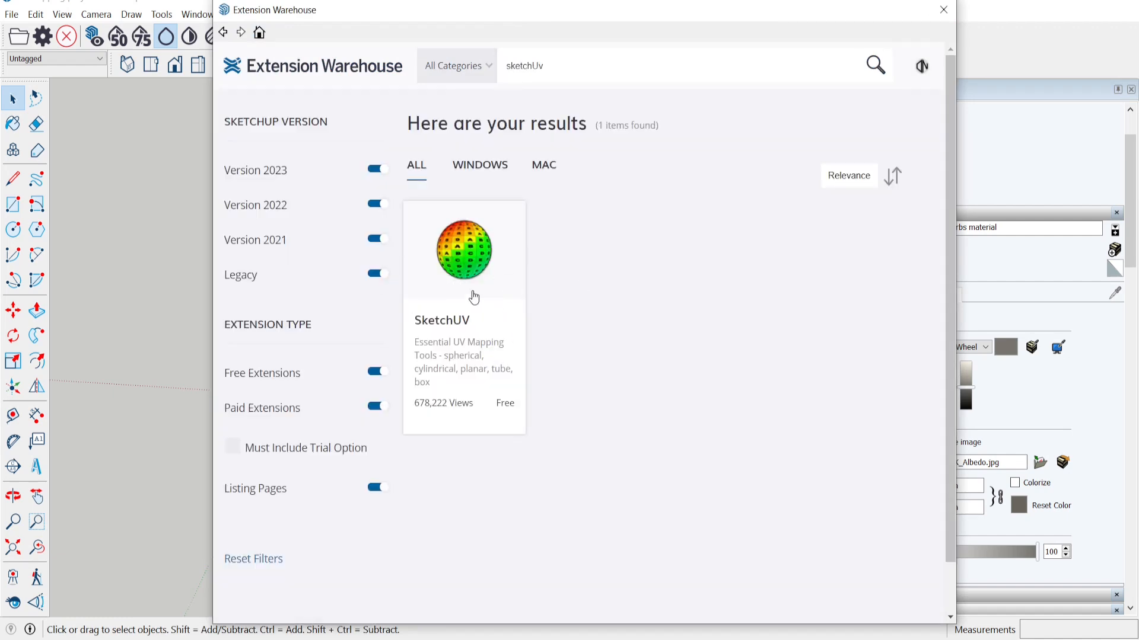
left_click(476, 283)
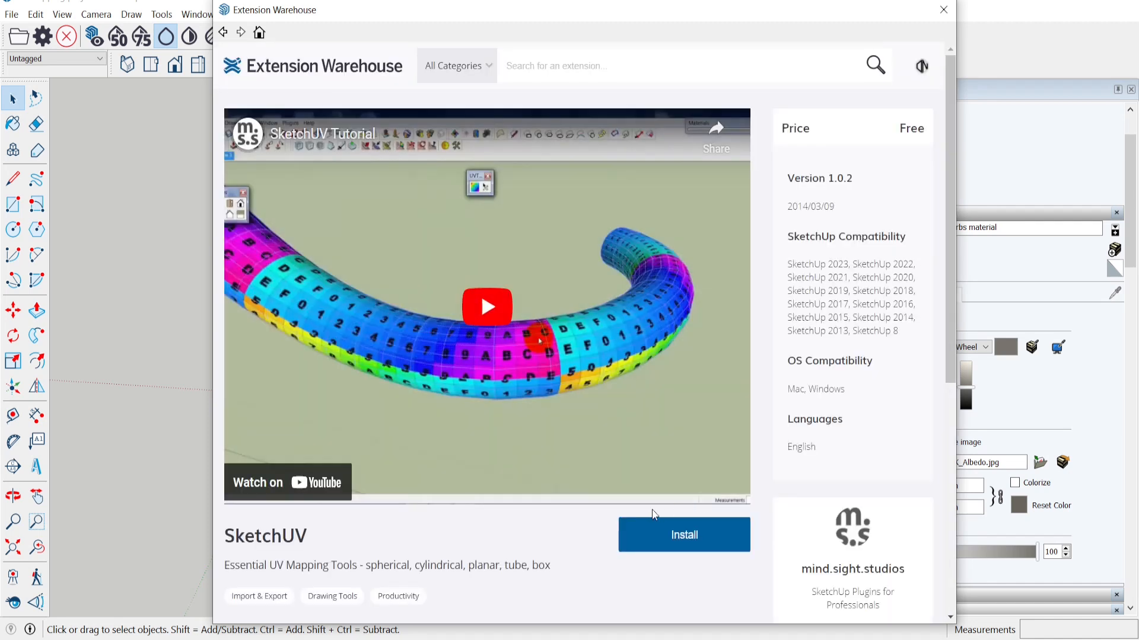
left_click(953, 8)
mouse_move(603, 246)
middle_mouse_down()
mouse_move(518, 308)
mouse_move(567, 310)
middle_mouse_up()
Open the curb group, select all its geometry and launch SketchUV Mapping Tools.
left_click(436, 405)
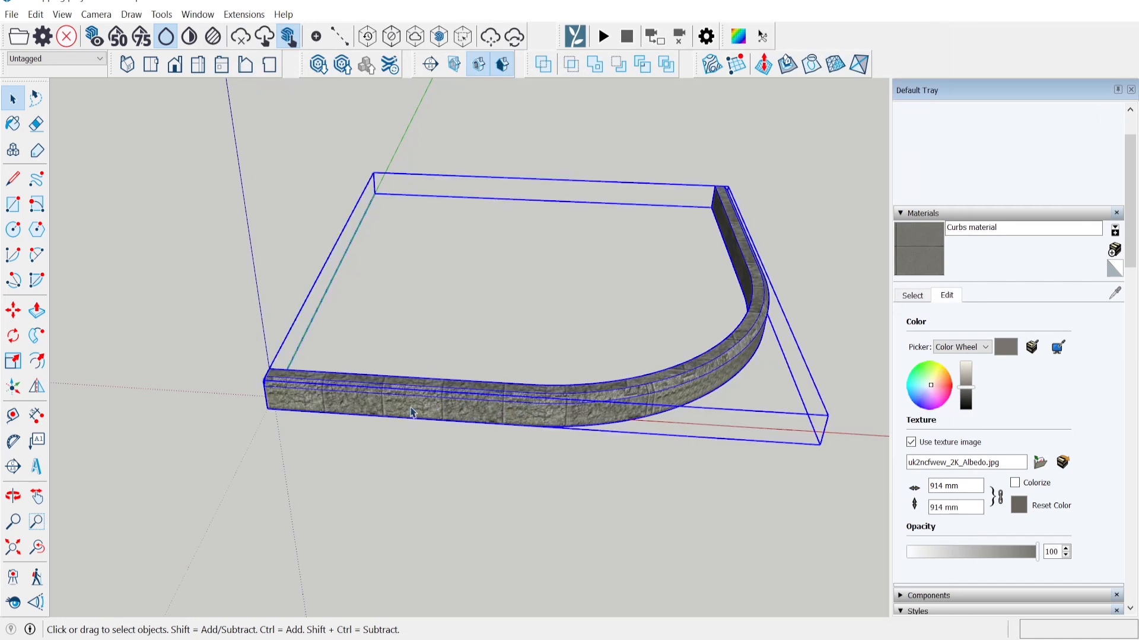
scroll(364, 415, "up", 2)
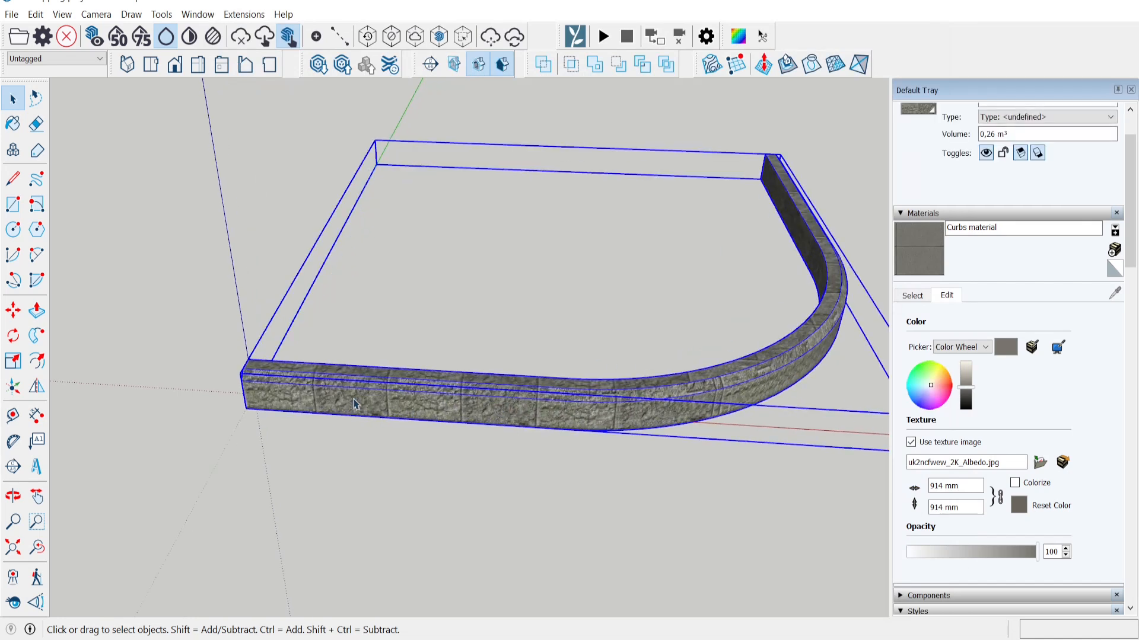
double_click(355, 404)
triple_click(355, 403)
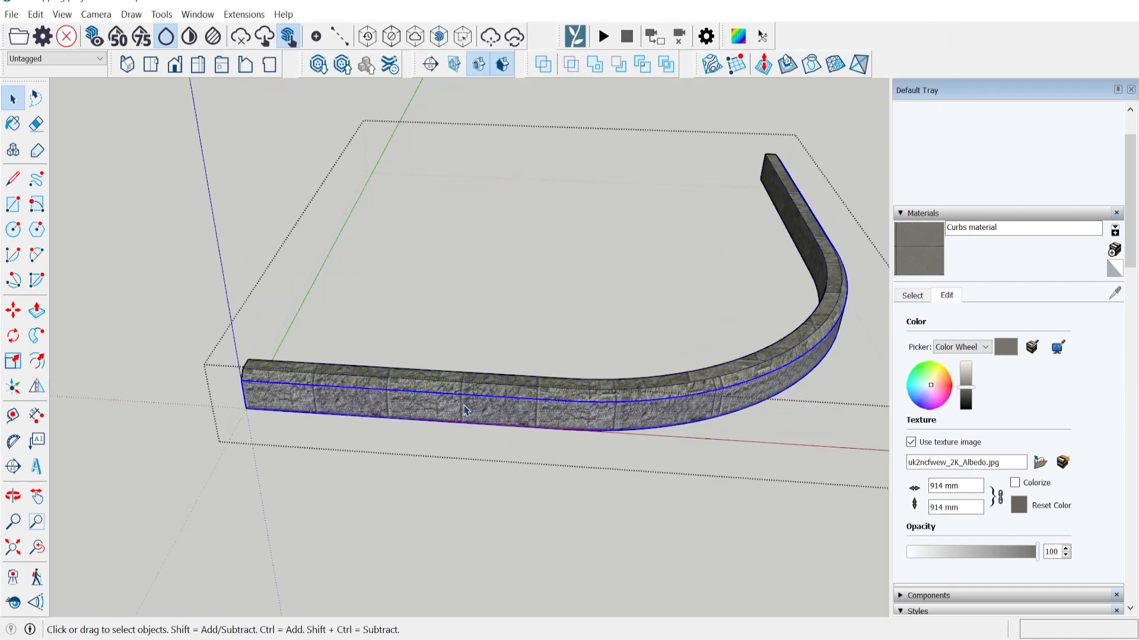
left_click(739, 38)
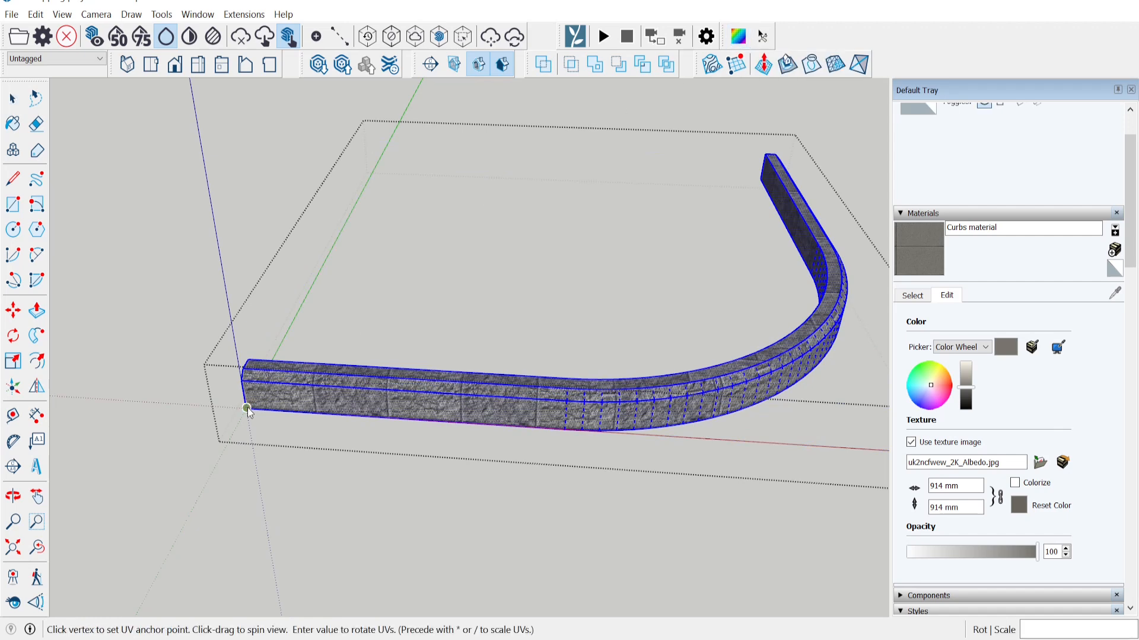
scroll(247, 409, "down", 2)
middle_click_drag(523, 395, 167, 407)
scroll(606, 347, "up", 3)
middle_click_drag(658, 347, 743, 371)
scroll(620, 358, "up", 1)
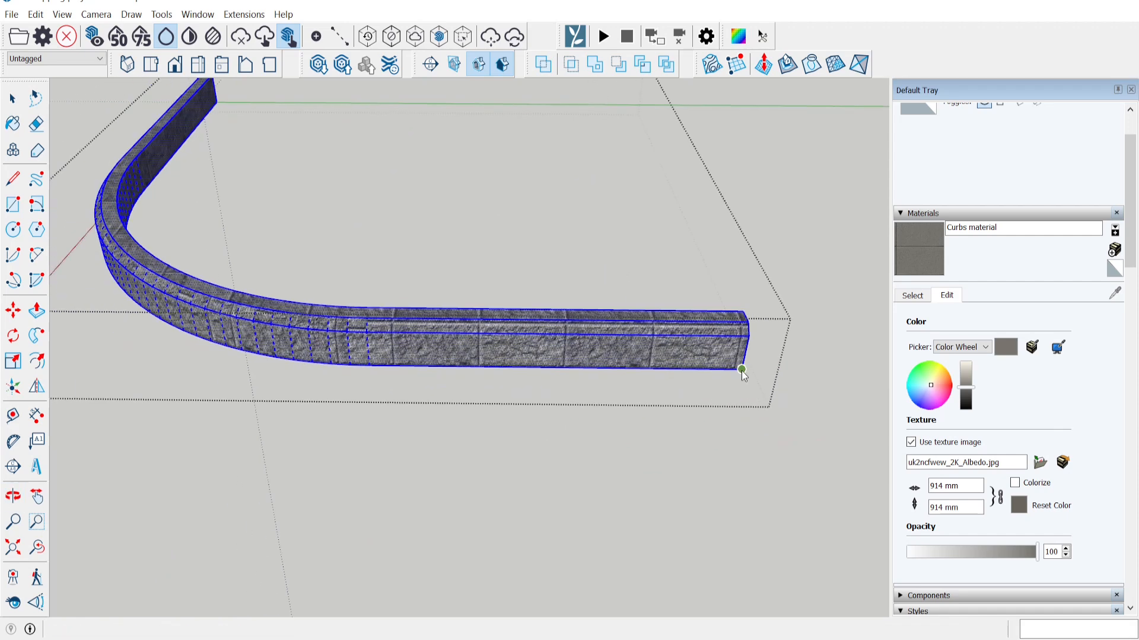
Apply SketchUV Tube Map to the curved curb and inspect its rainbow checker preview from several angles.
right_click(582, 352)
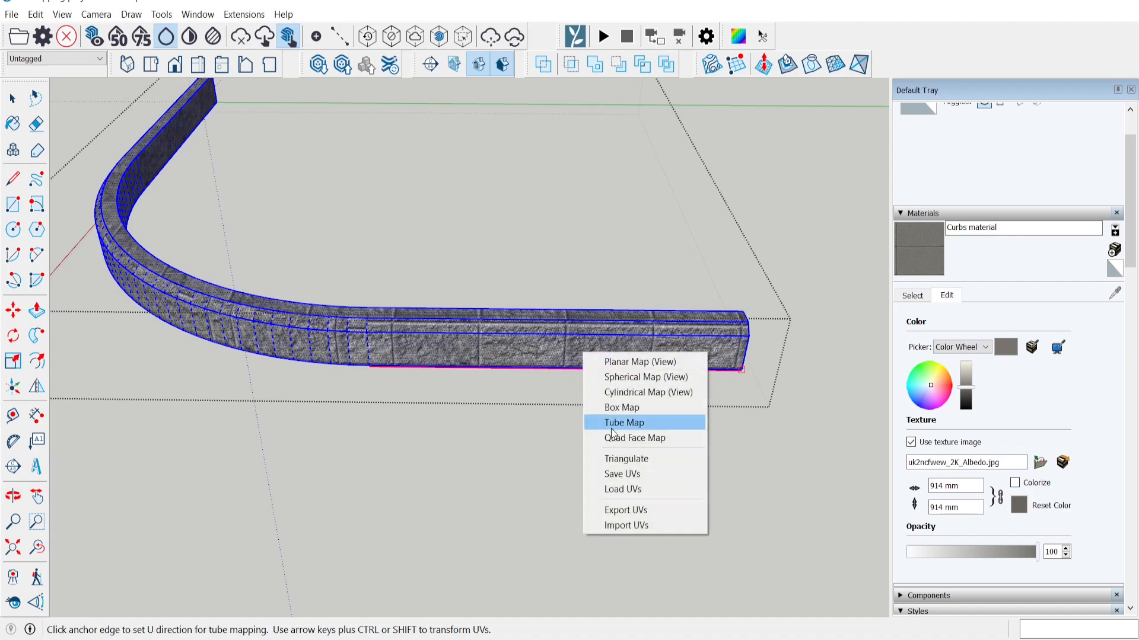
left_click(639, 426)
middle_click_drag(640, 426, 418, 360)
middle_click_drag(640, 349, 564, 361)
scroll(551, 370, "up", 6)
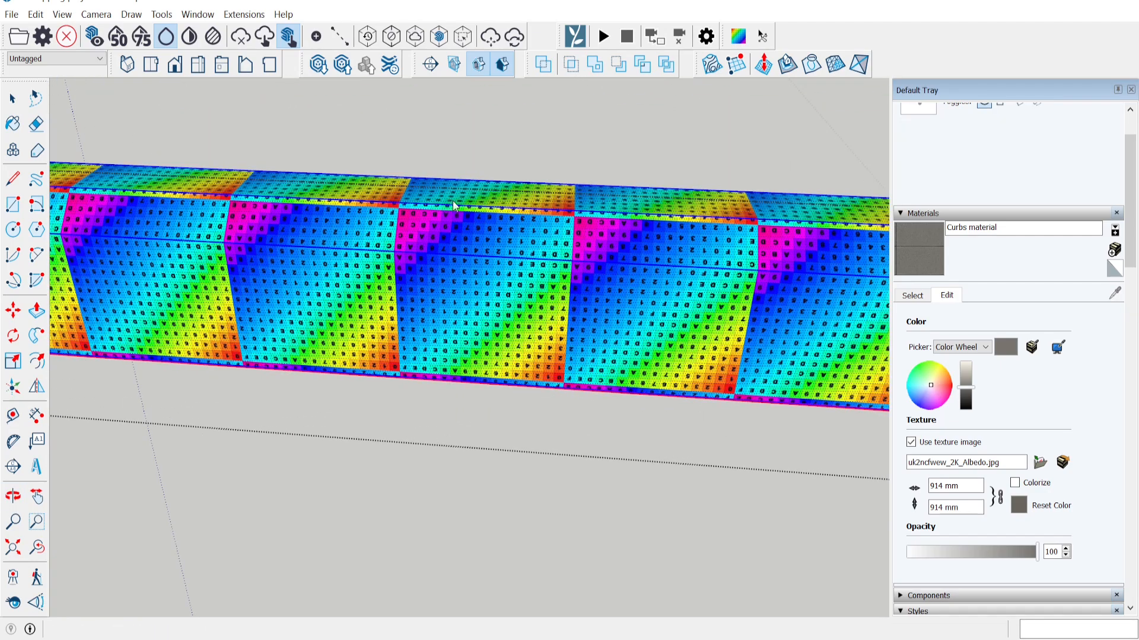
scroll(566, 380, "down", 5)
middle_click_drag(567, 381, 411, 333)
scroll(524, 380, "up", 6)
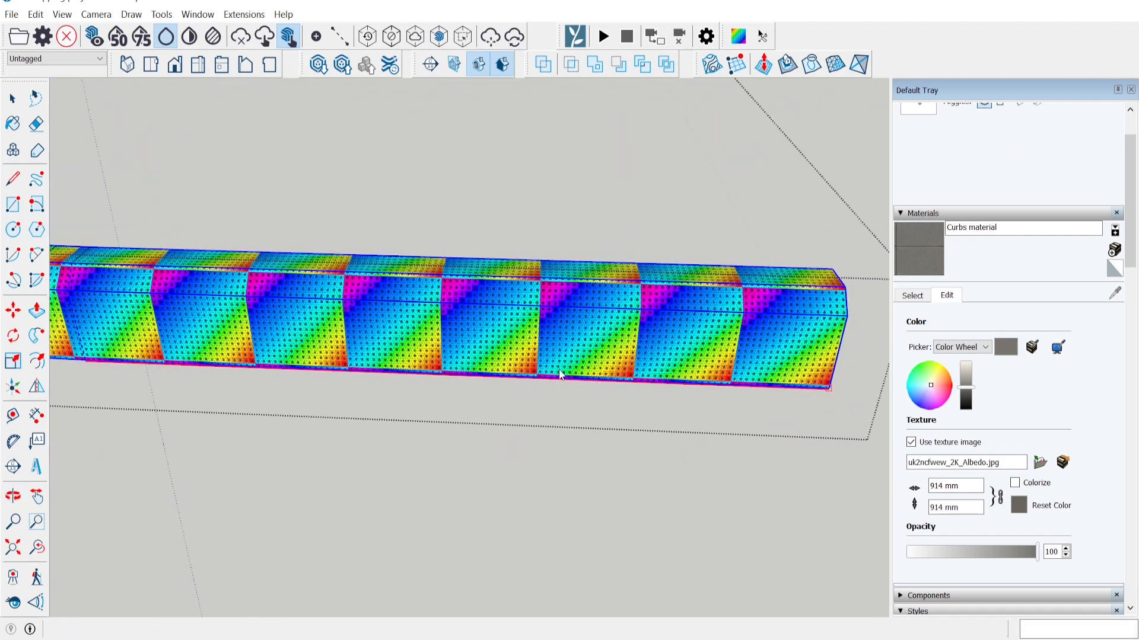
middle_click_drag(499, 375, 416, 336)
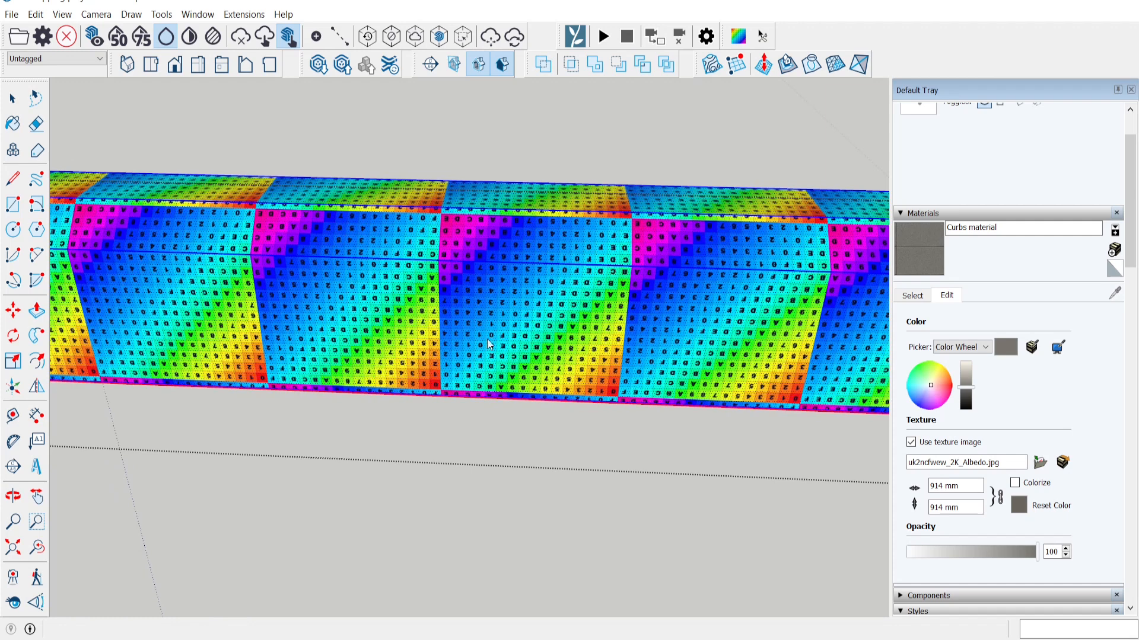
scroll(472, 336, "down", 6)
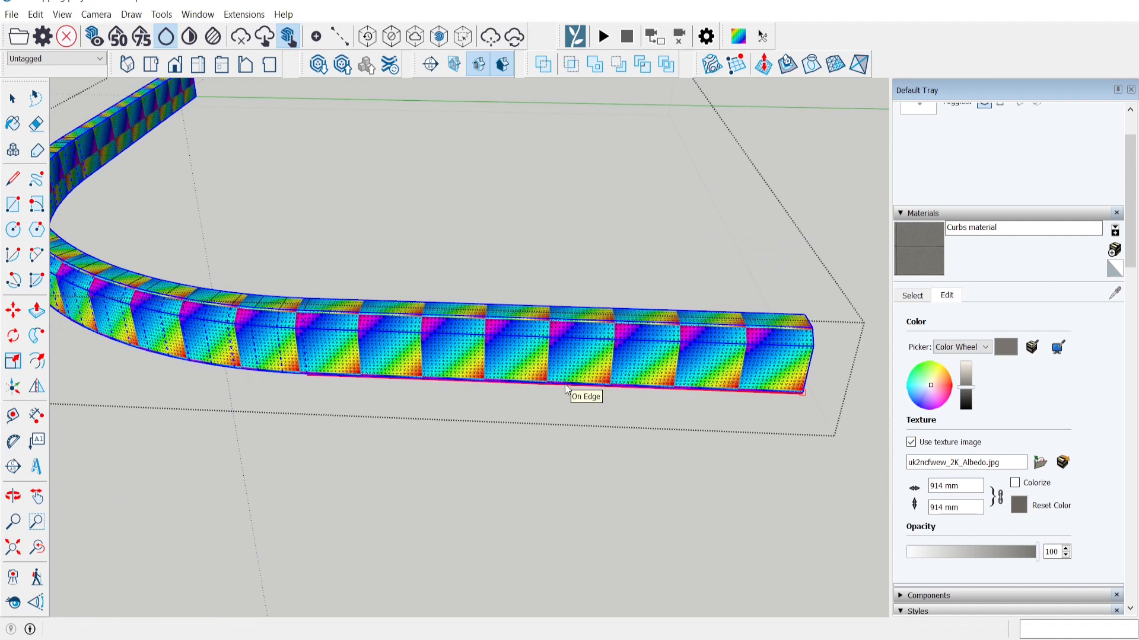
Enter /2 in the Rot|Scale box to enlarge the curb's checker tiles.
type("/2")
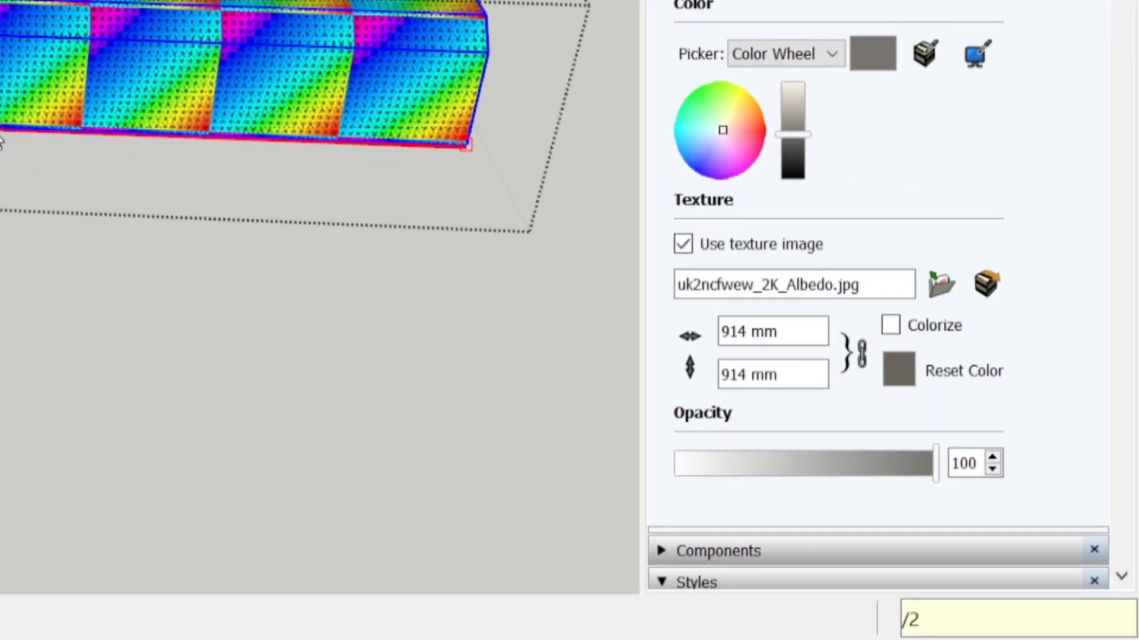
key("Return")
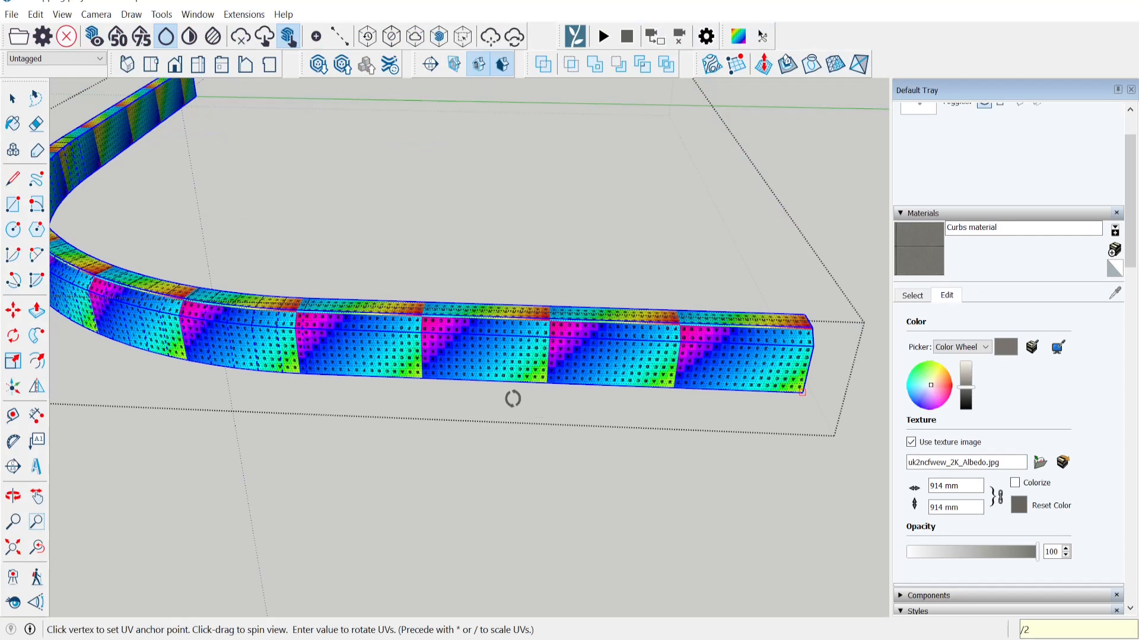
middle_click_drag(512, 398, 559, 386)
scroll(560, 399, "down", 3)
scroll(559, 401, "up", 3)
scroll(521, 375, "down", 1)
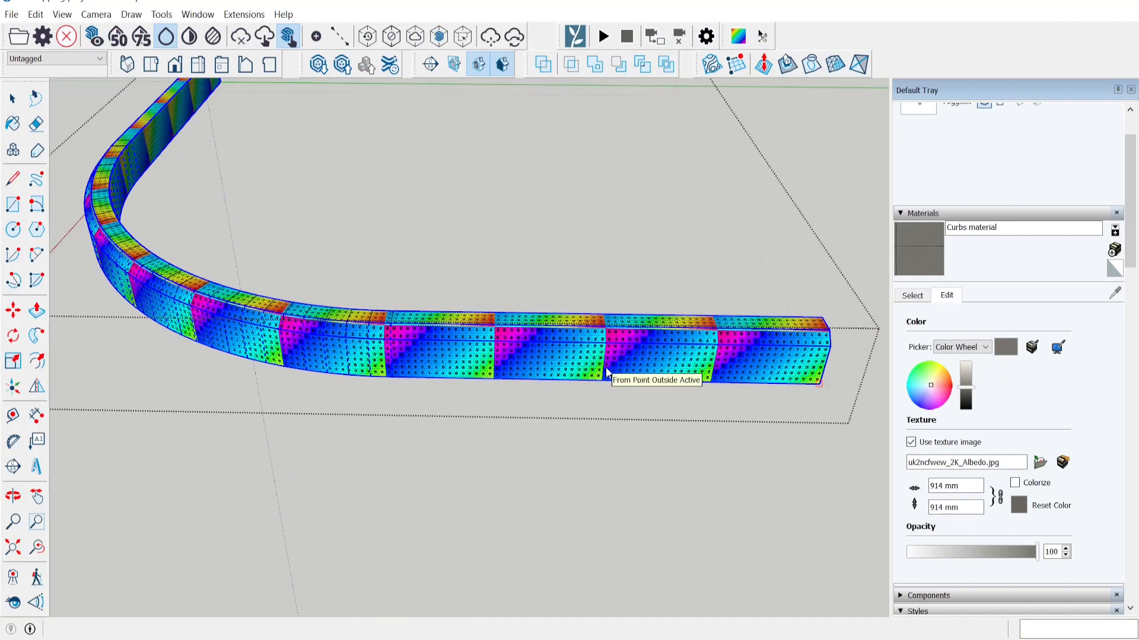
Apply /2 scaling a second time and orbit the whole curb to check the larger tiles.
type("/2")
key("Return")
middle_click_drag(606, 368, 663, 386)
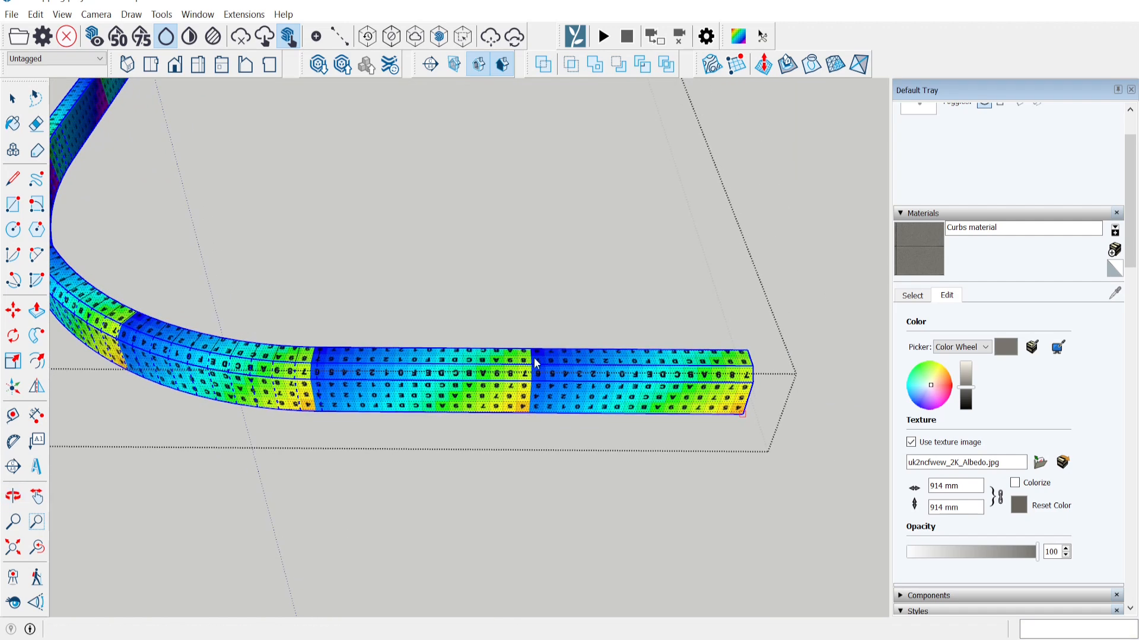
middle_click_drag(757, 366, 928, 252)
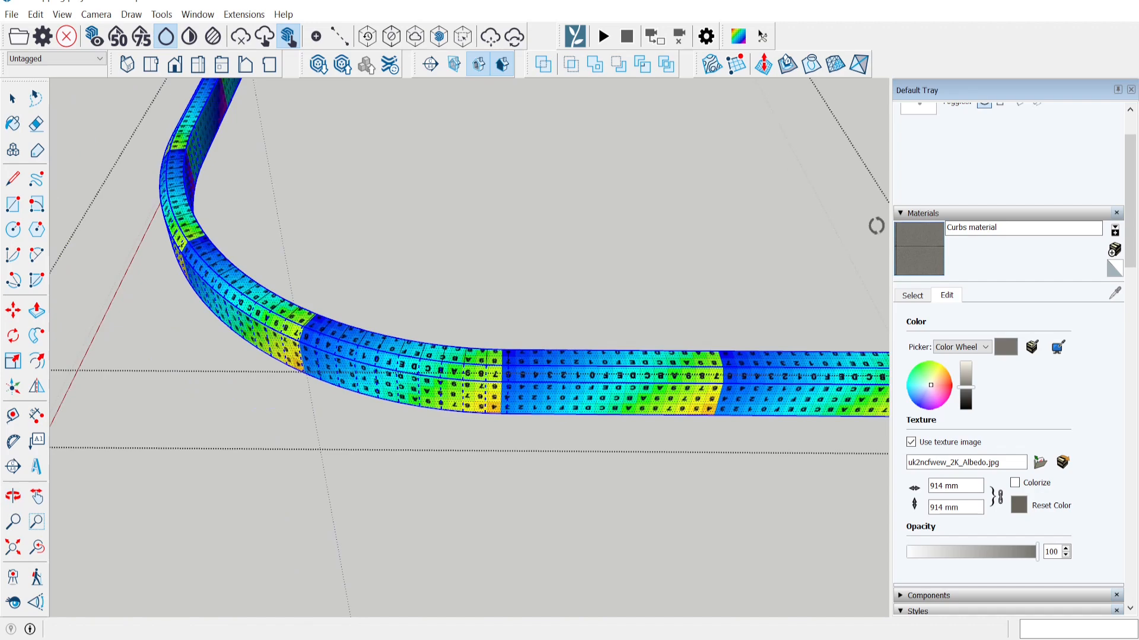
middle_click_drag(370, 315, 220, 350)
scroll(676, 323, "up", 3)
middle_click_drag(676, 323, 701, 321)
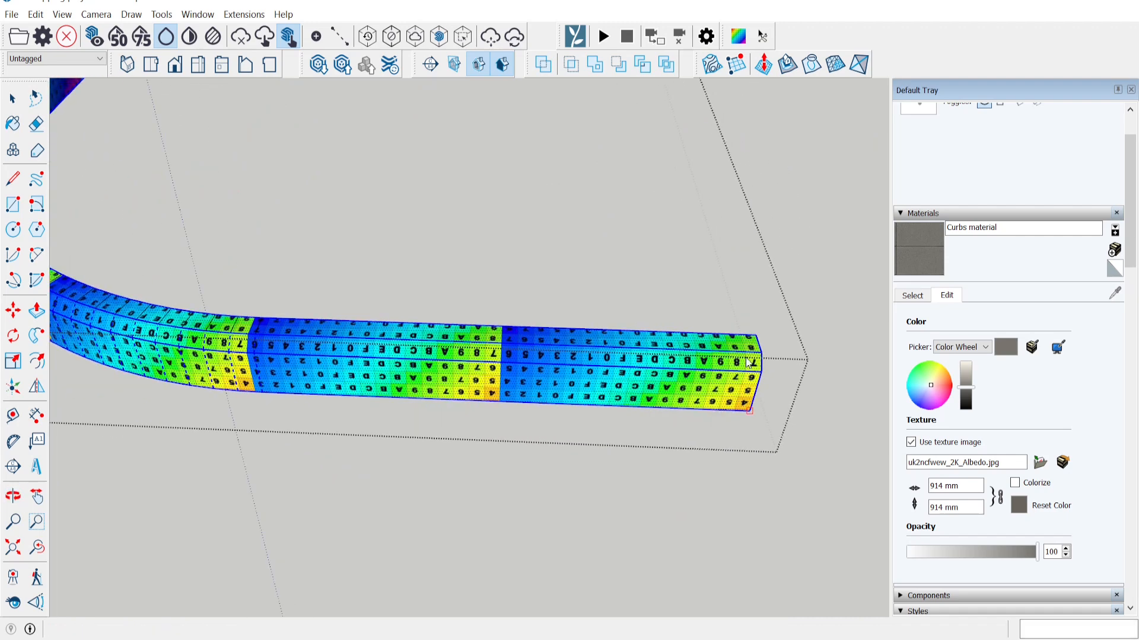
scroll(650, 392, "down", 3)
middle_click_drag(560, 393, 613, 404)
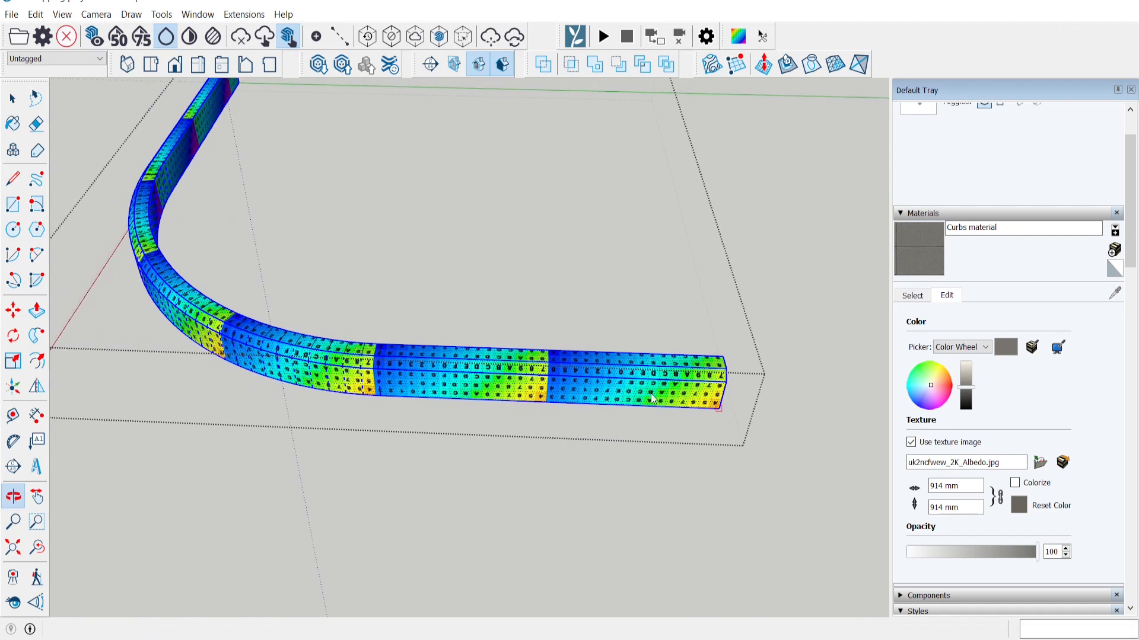
middle_click_drag(430, 400, 362, 382)
Save the curb's UVs through SketchUV and confirm the saved-UVs message.
scroll(551, 363, "up", 3)
right_click(573, 359)
left_click(612, 481)
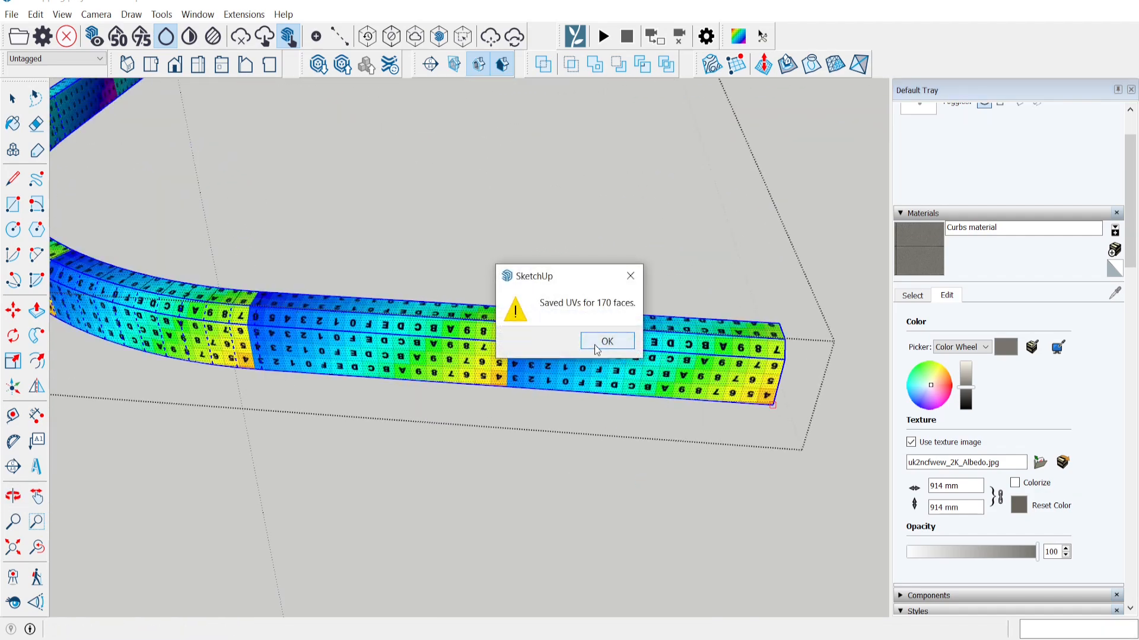
left_click(594, 344)
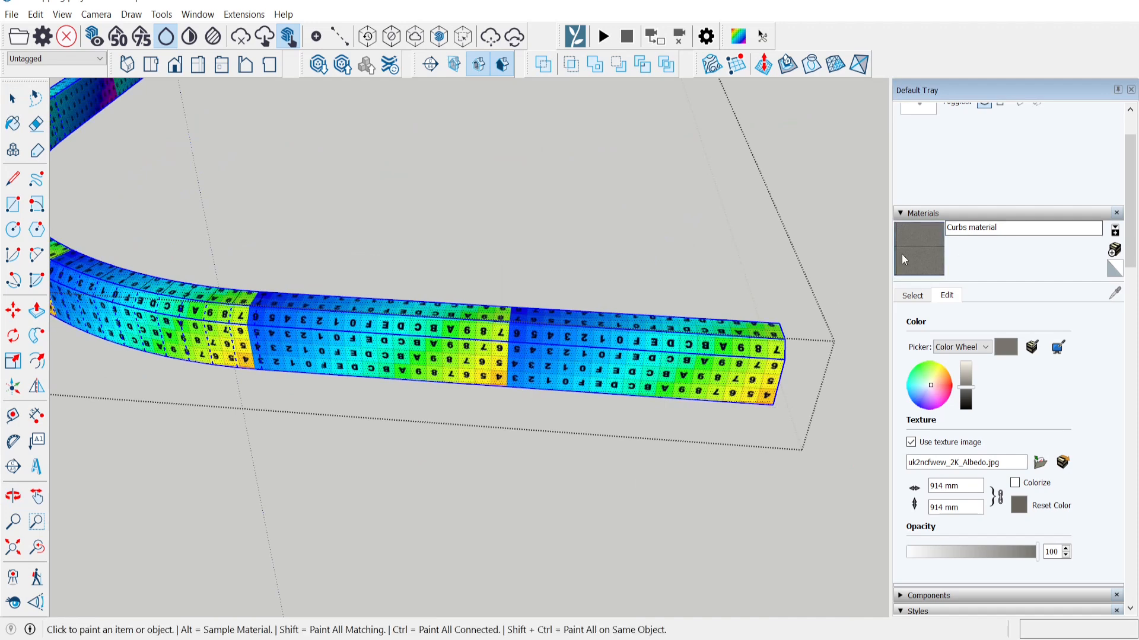
Paint the curb with the grey Curbs material and orbit to view it.
left_click(590, 359)
key("space")
middle_click_drag(89, 153, 403, 415)
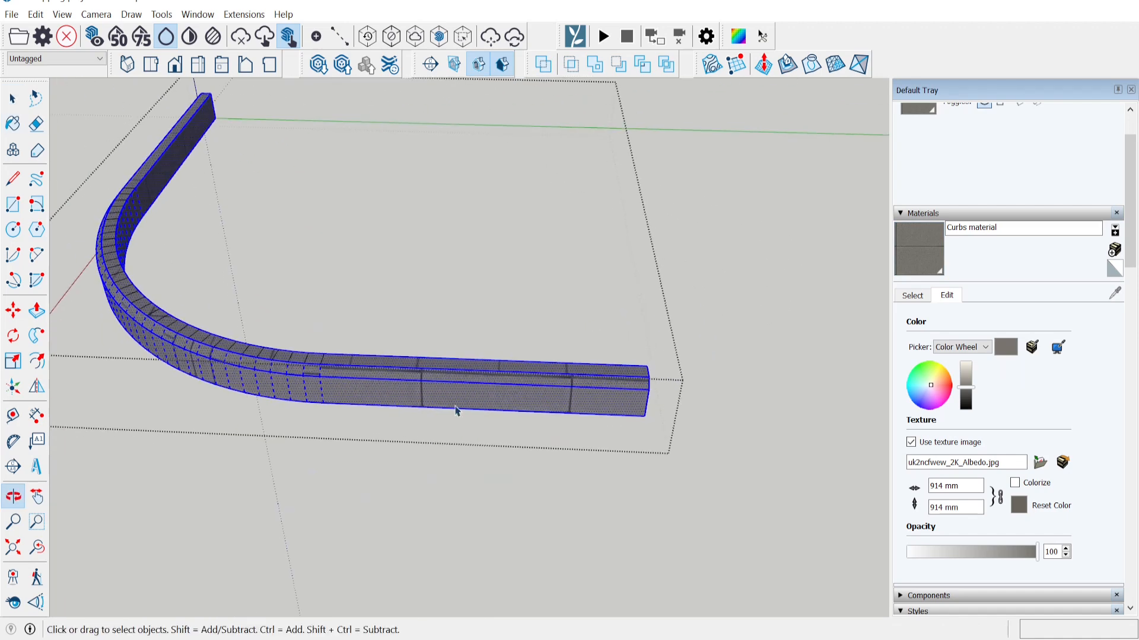
Load the saved UVs back onto the curb with SketchUV, then leave the group.
scroll(505, 409, "up", 3)
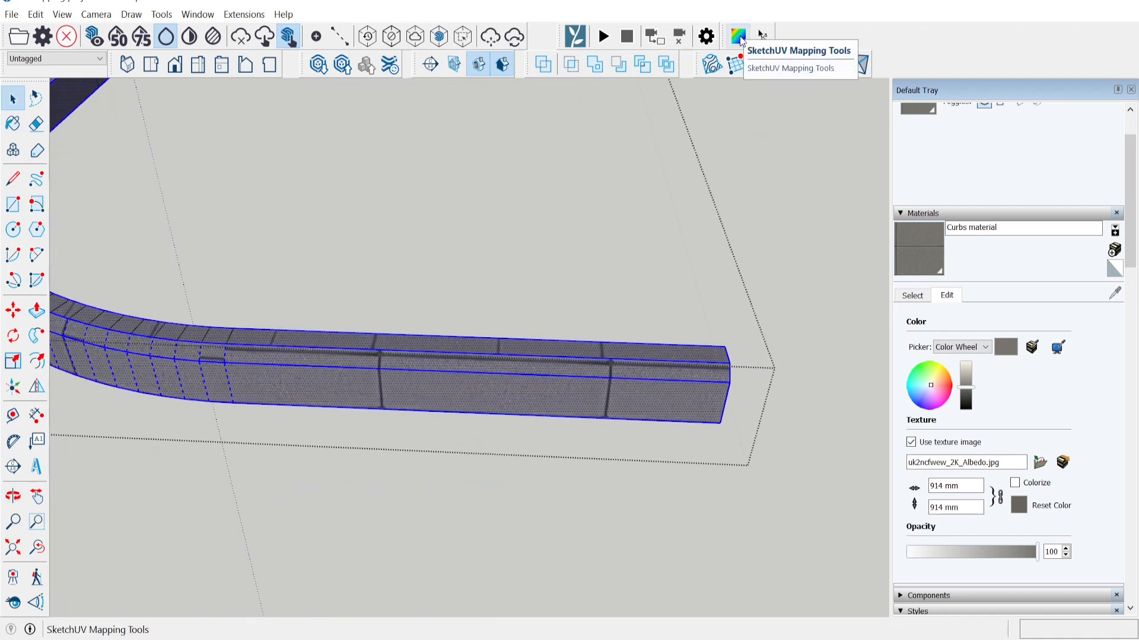
left_click(738, 37)
right_click(680, 389)
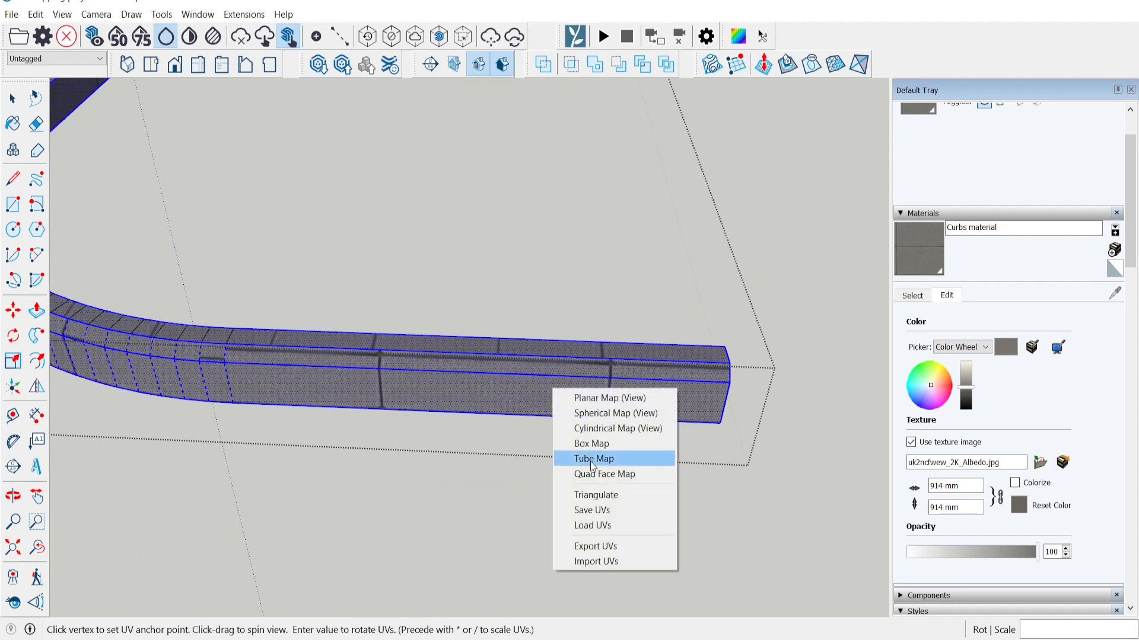
left_click(606, 522)
left_click(609, 342)
middle_click_drag(606, 346, 416, 517)
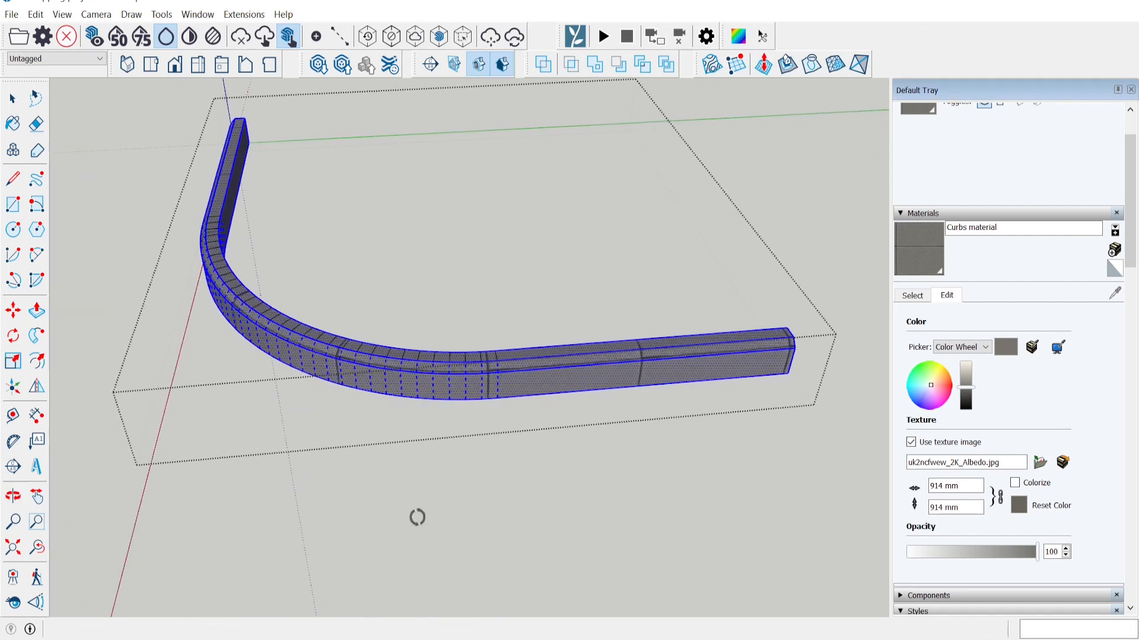
left_click(12, 99)
left_click(130, 160)
scroll(792, 343, "up", 5)
middle_click_drag(189, 326, 602, 399)
scroll(691, 321, "up", 6)
scroll(559, 363, "down", 5)
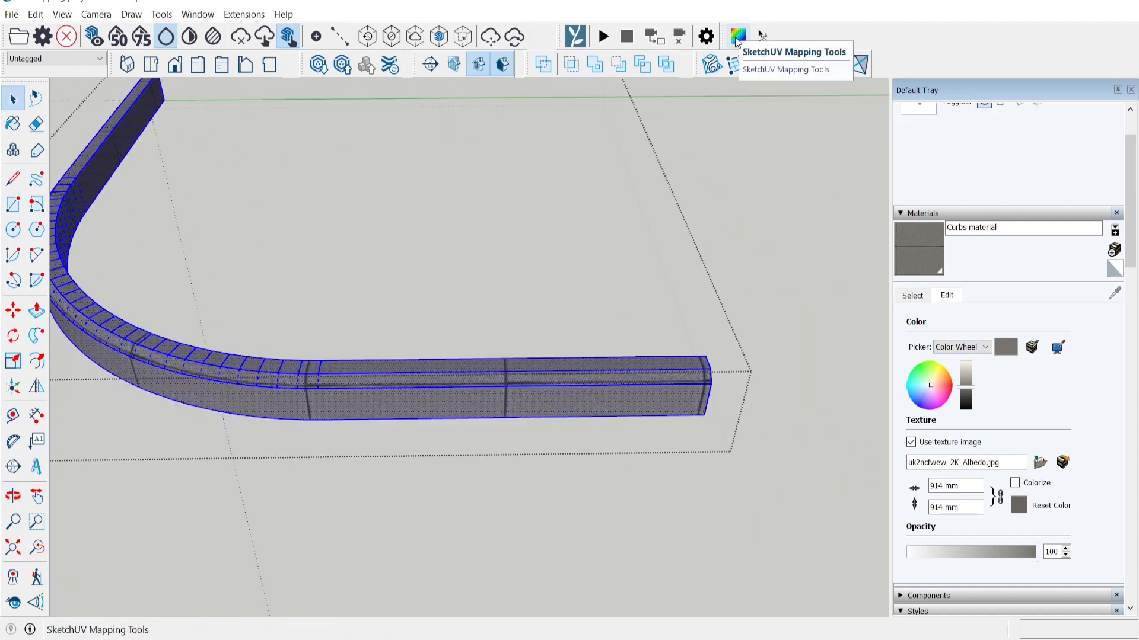
Nudge the curb's texture offset with the arrow keys to shift the seams along the curb.
left_click(737, 37)
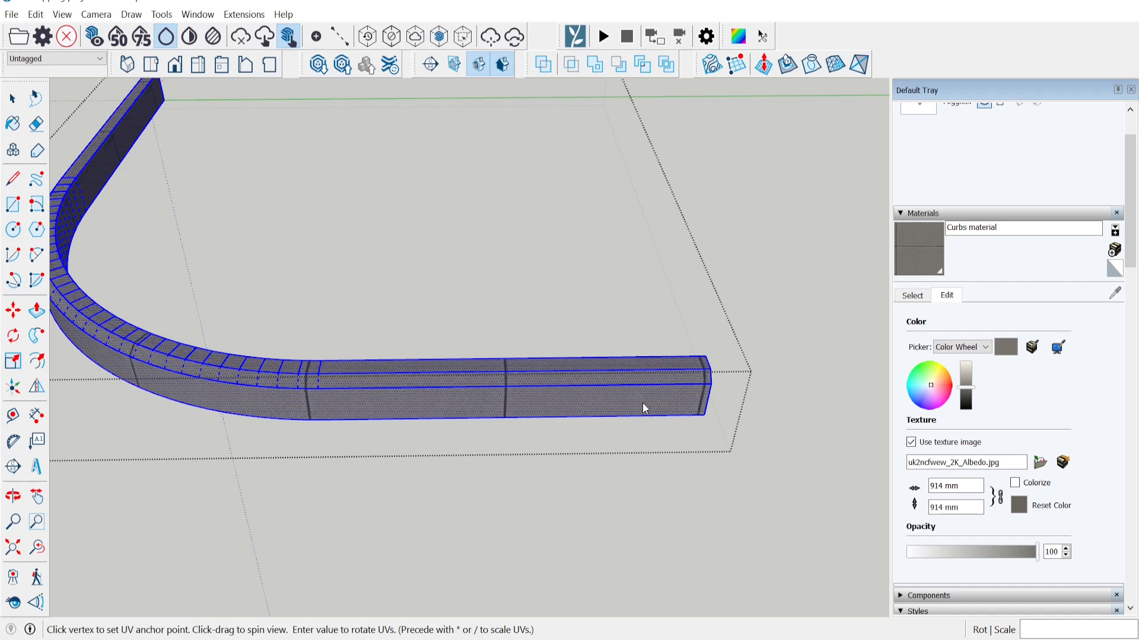
key("Right")
key("Left")
key("Right")
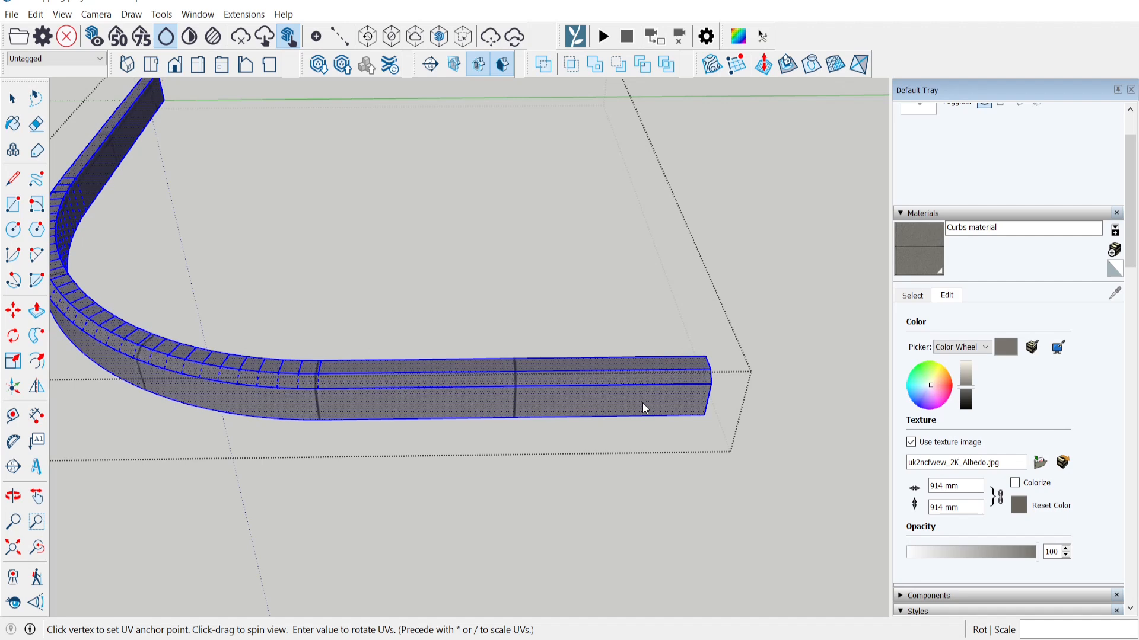
key("Left")
key("Left")
key("Left")
key("Left")
key("Right")
key("Right")
key("Right")
key("Right")
key("Right")
key("Right")
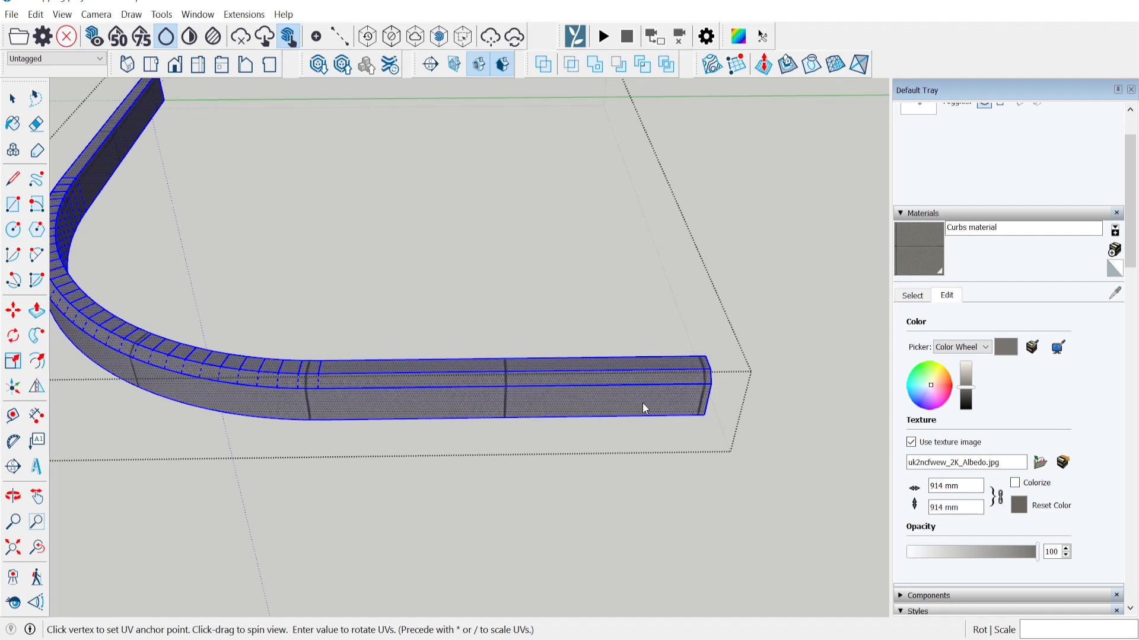
middle_click_drag(642, 403, 332, 332)
left_click(14, 102)
middle_click_drag(548, 226, 468, 229)
left_click(474, 231)
Orbit so the curb arches across the view and open the curb group for editing.
middle_click_drag(564, 358, 486, 394)
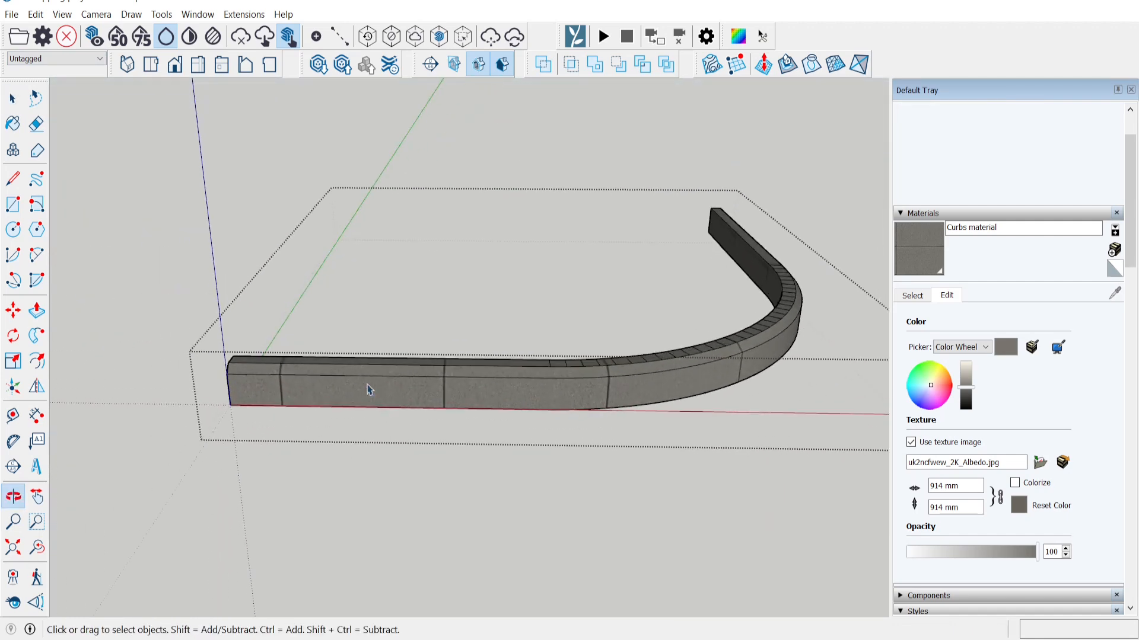
middle_click_drag(574, 380, 137, 305)
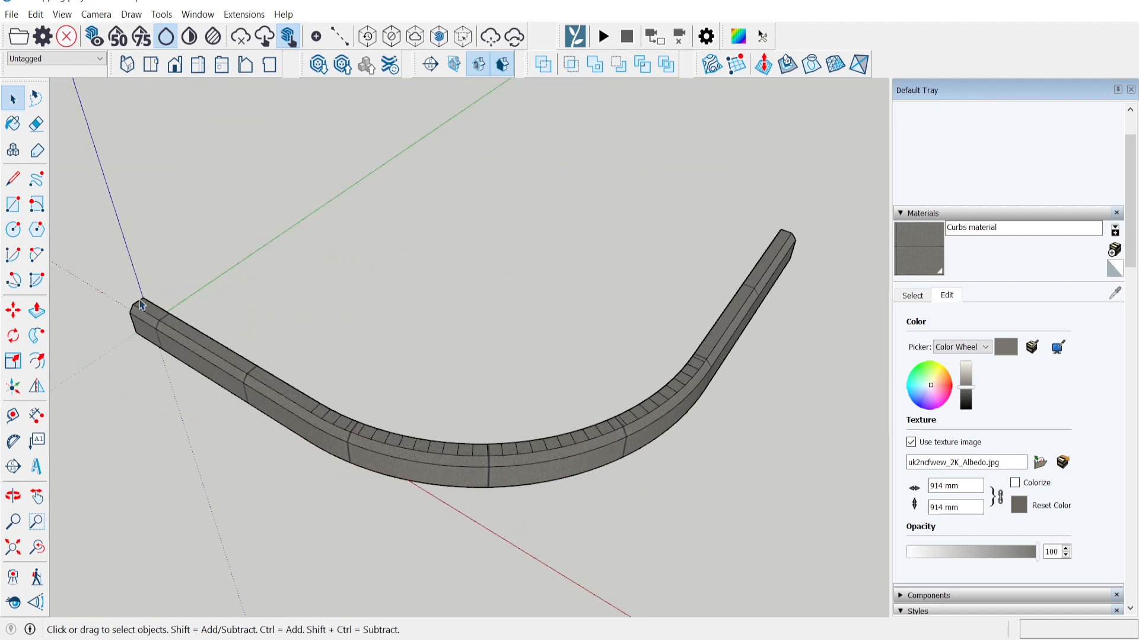
middle_click_drag(759, 223, 329, 333)
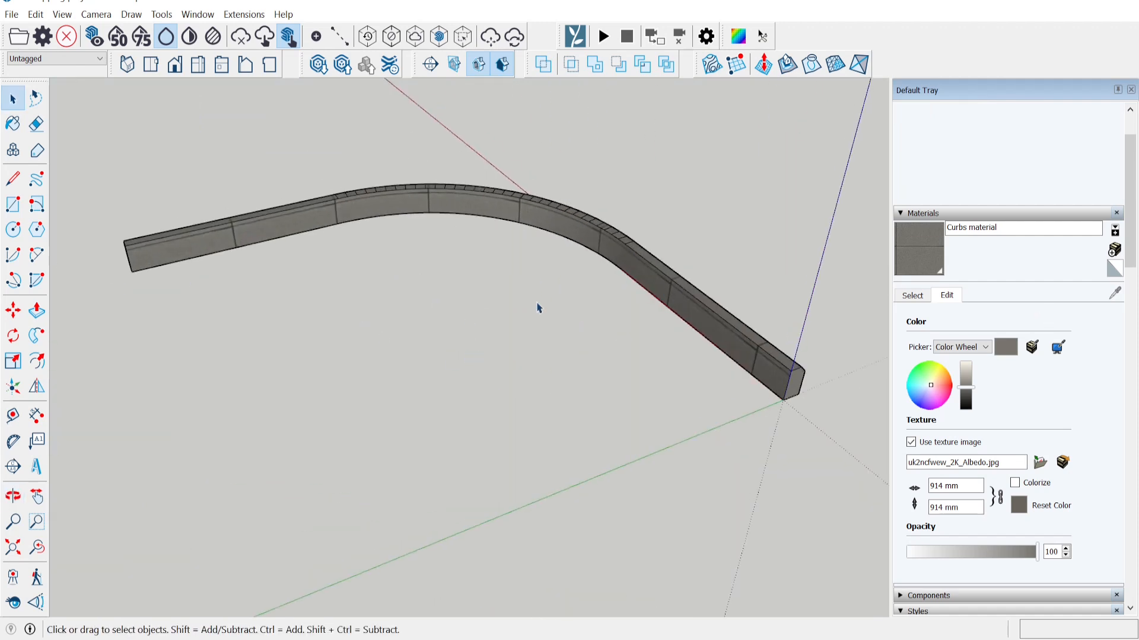
left_click(12, 179)
left_click(14, 98)
double_click(757, 377)
scroll(628, 270, "up", 1)
left_click(630, 273)
left_click(557, 307)
scroll(554, 308, "down", 2)
Draw an arc along the curb edge and lines closing it into an outline face.
left_click(12, 179)
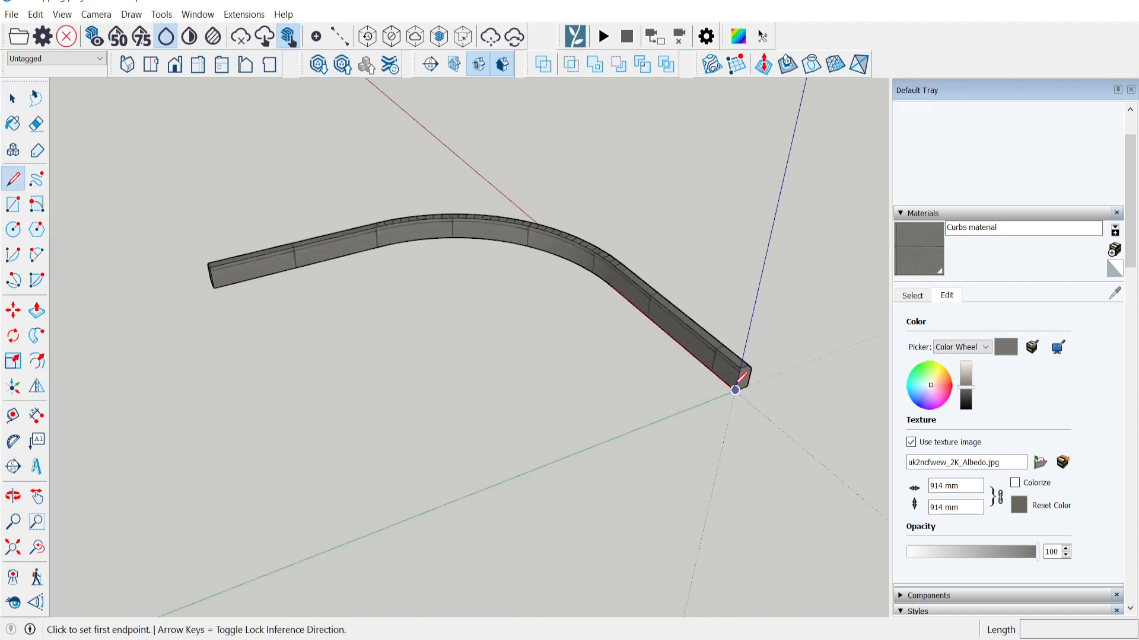
scroll(606, 297, "up", 2)
left_click(36, 255)
left_click(606, 280)
left_click(276, 224)
left_click(450, 218)
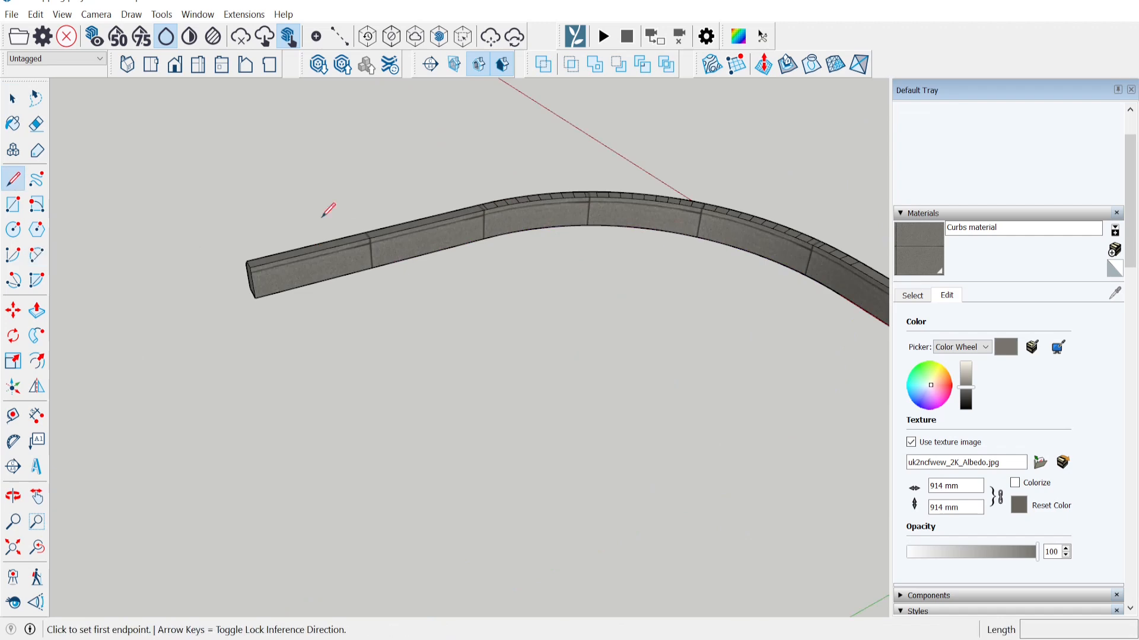
left_click(13, 179)
left_click(253, 298)
scroll(274, 319, "down", 2)
left_click(404, 585)
left_click(808, 413)
left_click(13, 99)
Select and delete the temporary outline face and its edges.
double_click(451, 379)
middle_click_drag(505, 487, 363, 478, "shift")
left_click_drag(364, 503, 81, 615)
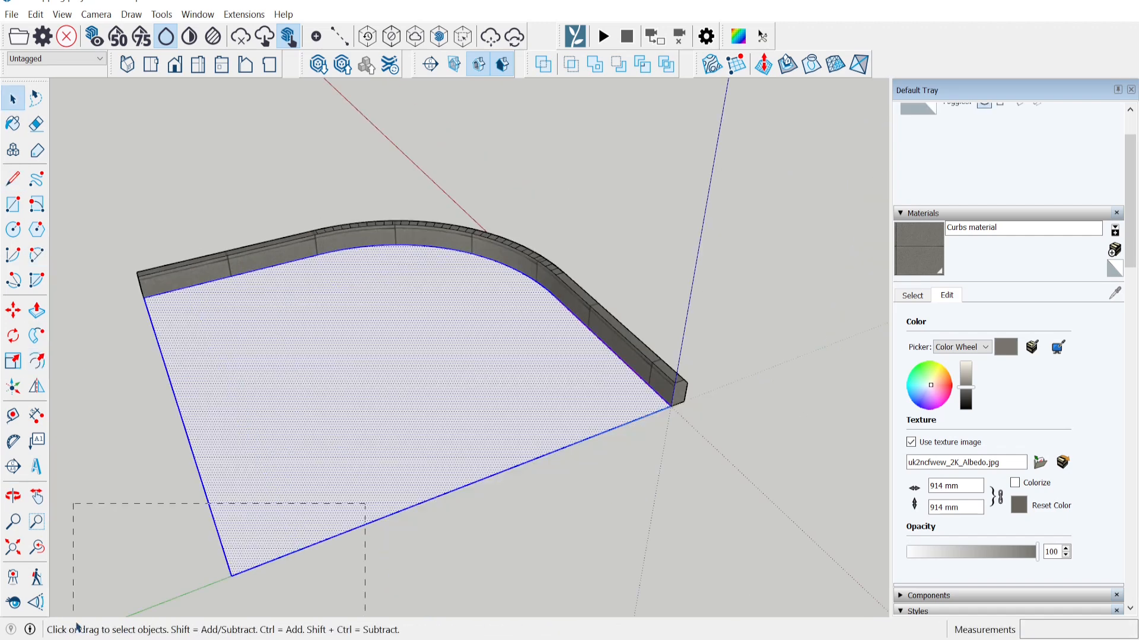
key("Delete")
scroll(676, 398, "up", 6)
Draw a rectangular profile face at the curb end's origin corner.
left_click(13, 179)
middle_click_drag(512, 406, 492, 380)
left_click(586, 428)
key("Up")
left_click(598, 274)
left_click(511, 294)
key("Up")
left_click(611, 422)
Sweep the profile along the curb path with Follow Me to create a white curb.
left_click(587, 428)
left_click(37, 333)
left_click(37, 316)
middle_click_drag(380, 379, 593, 356)
left_click(36, 336)
scroll(671, 258, "down", 5)
left_click(670, 258)
left_click(397, 360)
key("space")
Select all of the white curb geometry and make it a group.
middle_click_drag(534, 285, 394, 253)
left_click(454, 189)
left_click(459, 197)
triple_click(470, 191)
right_click(471, 191)
left_click(534, 314)
Copy and paste the white curb, group the copy, and delete its unwanted faces.
key("ctrl+c")
key("ctrl+v")
left_click(644, 226)
right_click(538, 199)
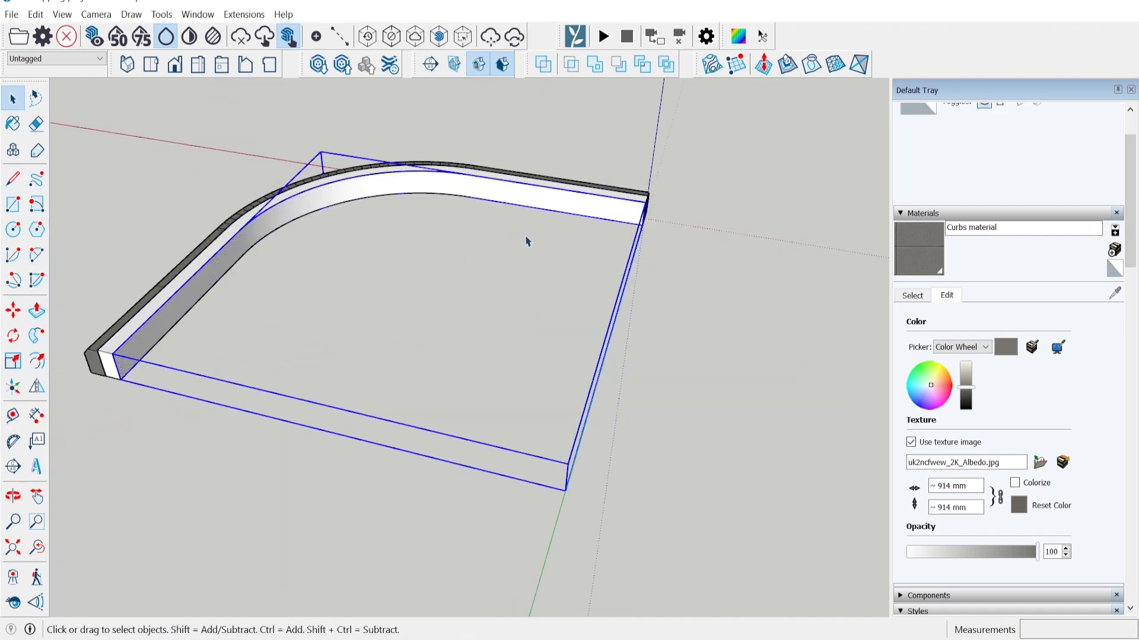
left_click(594, 324)
double_click(564, 202)
middle_click_drag(563, 326, 533, 208)
left_click_drag(651, 194, 152, 278)
key("Delete")
Close the copy's open side with a line and push/pull the face into a slab.
middle_click_drag(285, 285, 249, 368)
left_click(14, 178)
left_click(214, 298)
left_click(446, 433)
left_click(633, 276)
left_click(37, 310)
left_click(522, 309)
left_click(722, 252)
key("space")
Orbit around the rounded-corner slab inside the curved curb to review it.
middle_click_drag(587, 598, 377, 406)
middle_click_drag(614, 417, 439, 422)
scroll(618, 453, "up", 3)
scroll(581, 453, "down", 1)
scroll(581, 453, "down", 2)
scroll(257, 427, "up", 2)
middle_click_drag(257, 427, 407, 415)
scroll(474, 428, "down", 1)
middle_click_drag(474, 428, 424, 432, "shift")
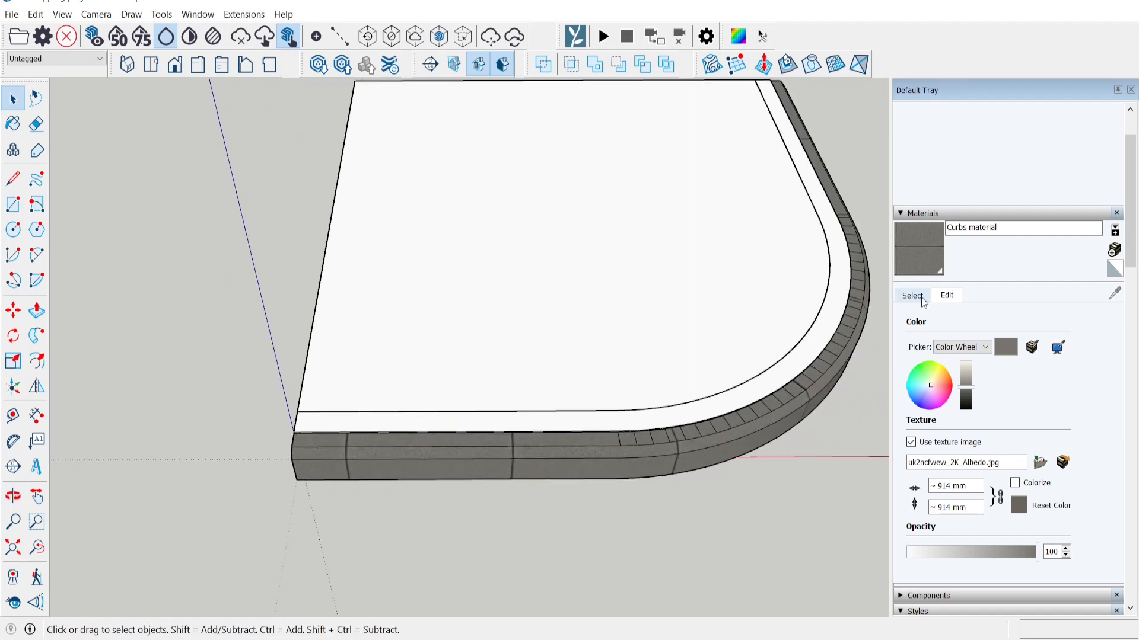
Create a 'Pavement material' textured with xeohbekga_2K_Albedo.jpg from the concrete texture folder.
left_click(1114, 250)
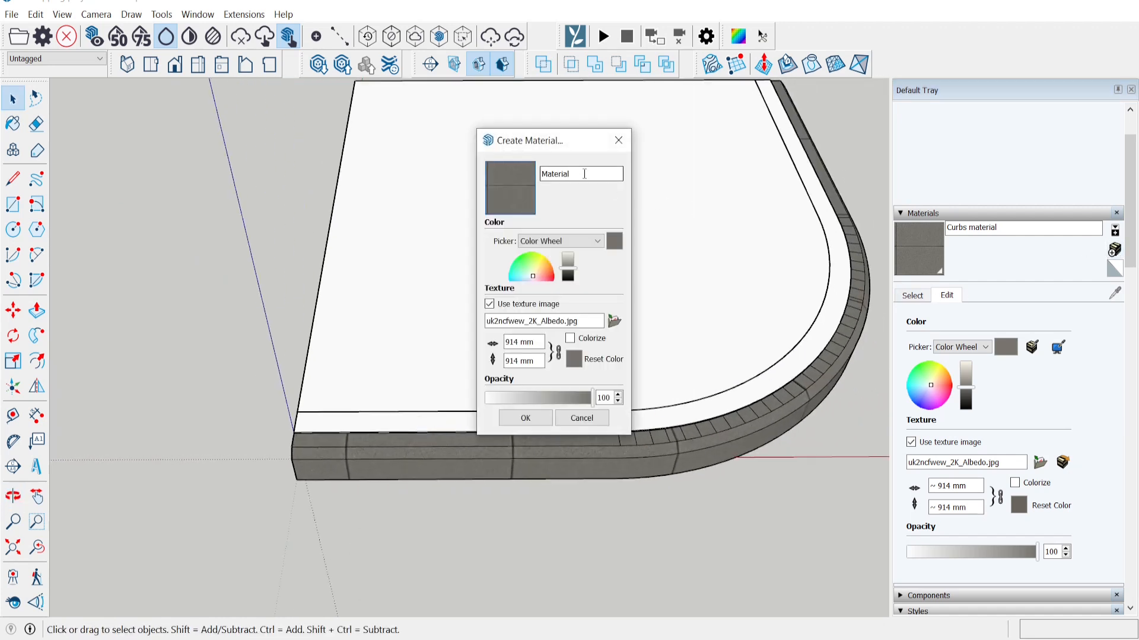
type("Pavement materil")
left_click(615, 321)
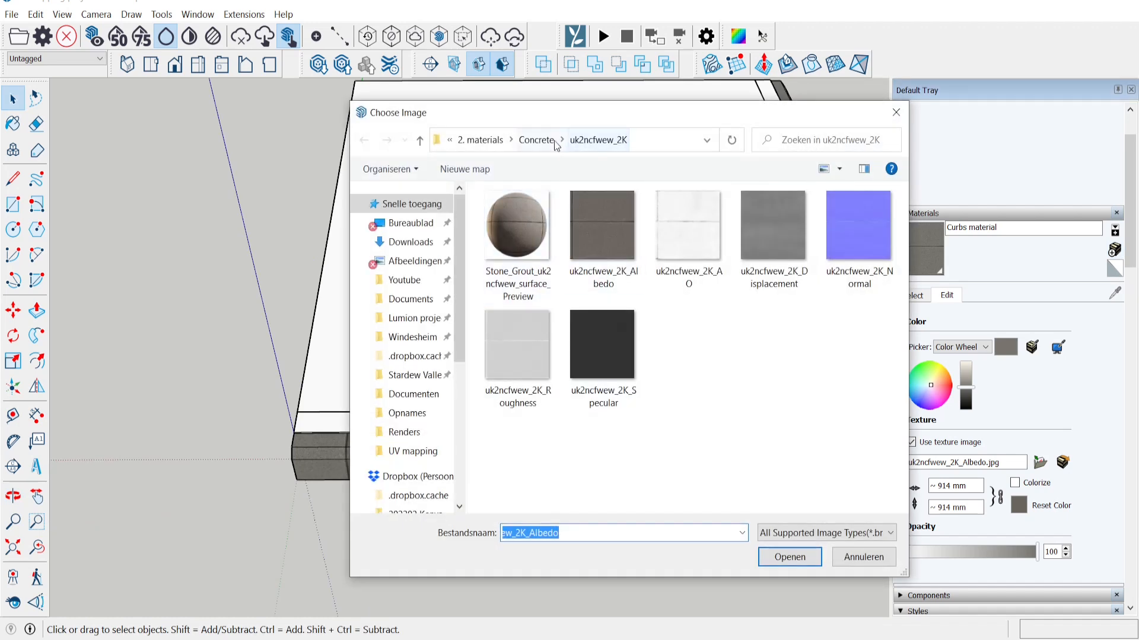
left_click(536, 141)
left_click(535, 217)
double_click(536, 217)
left_click(610, 251)
left_click(800, 561)
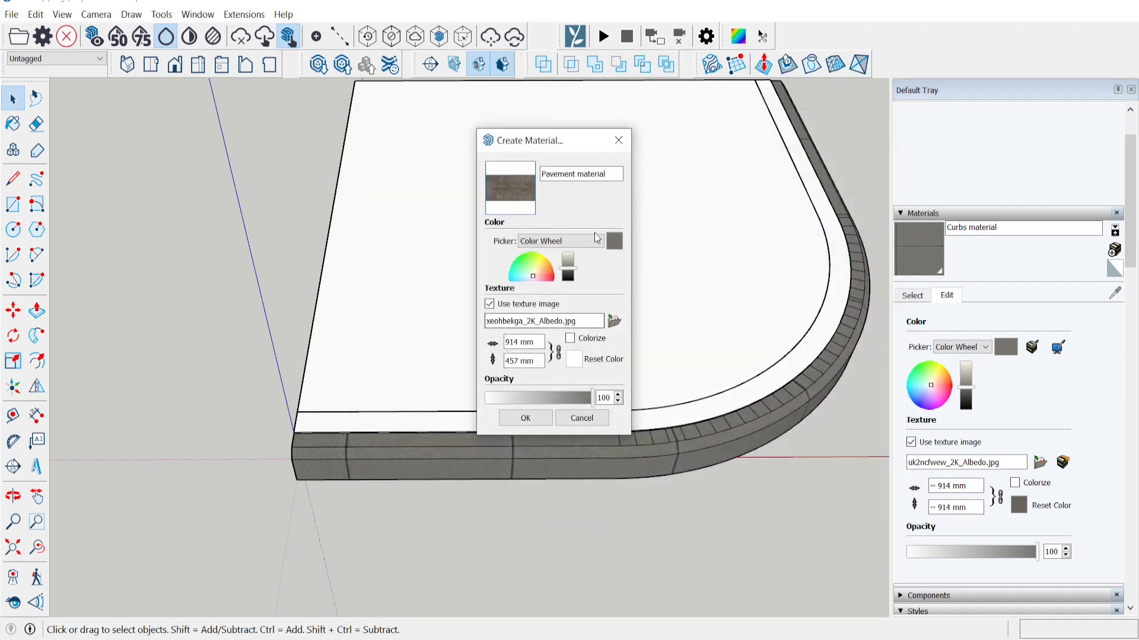
left_click(526, 418)
Hide the curb group, then open the slab group and select all its connected geometry.
mouse_move(364, 305)
middle_mouse_down()
mouse_move(282, 232)
mouse_move(461, 326)
middle_mouse_up()
right_click(530, 442)
left_click(573, 232)
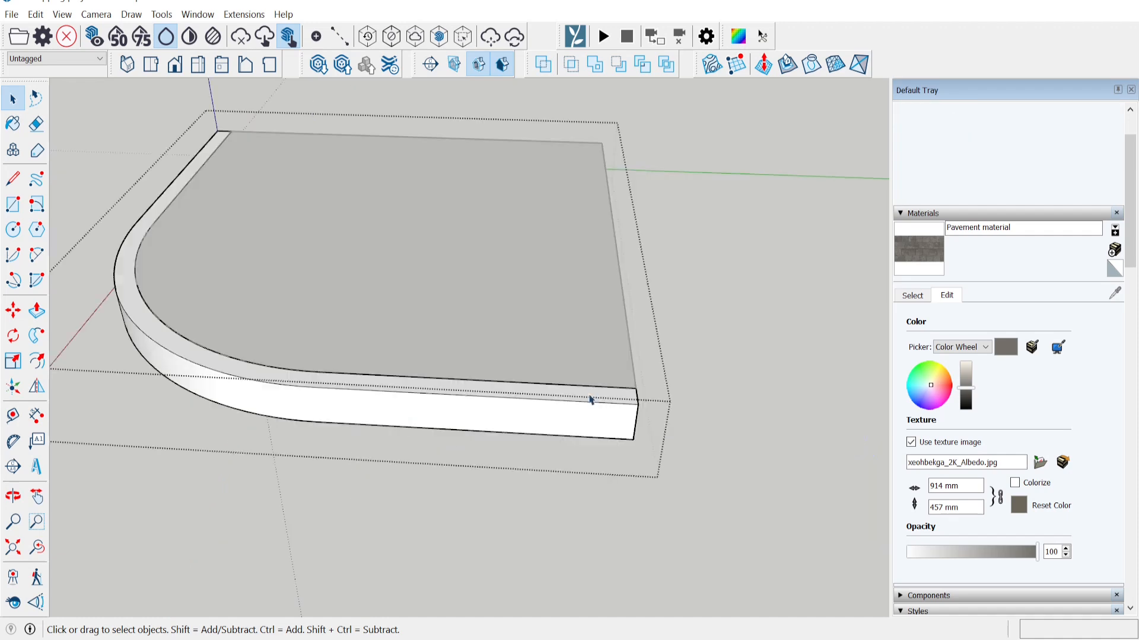
double_click(570, 421)
triple_click(569, 419)
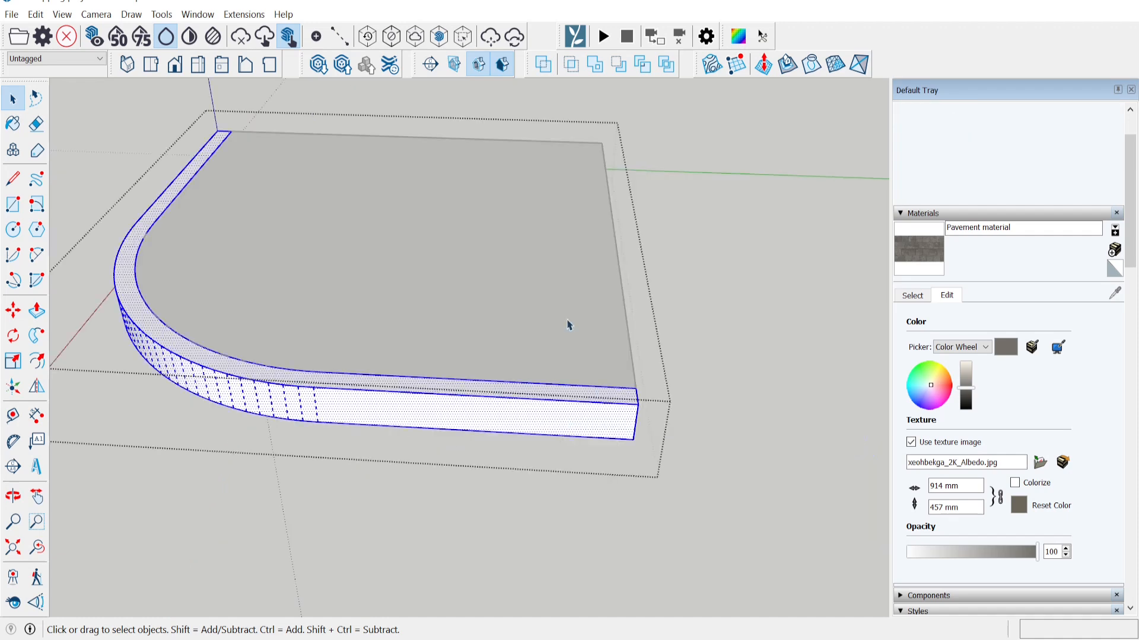
Tube-map the texture around the slab edge with SketchUV and scale it by /2.
left_click(738, 39)
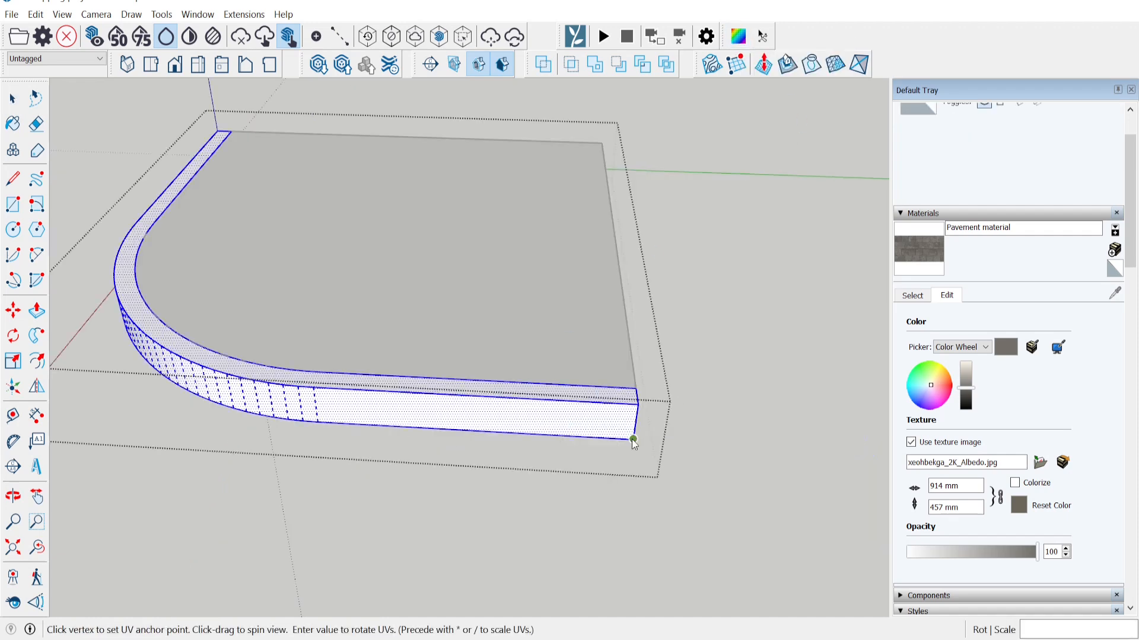
right_click(452, 408)
left_click(485, 473)
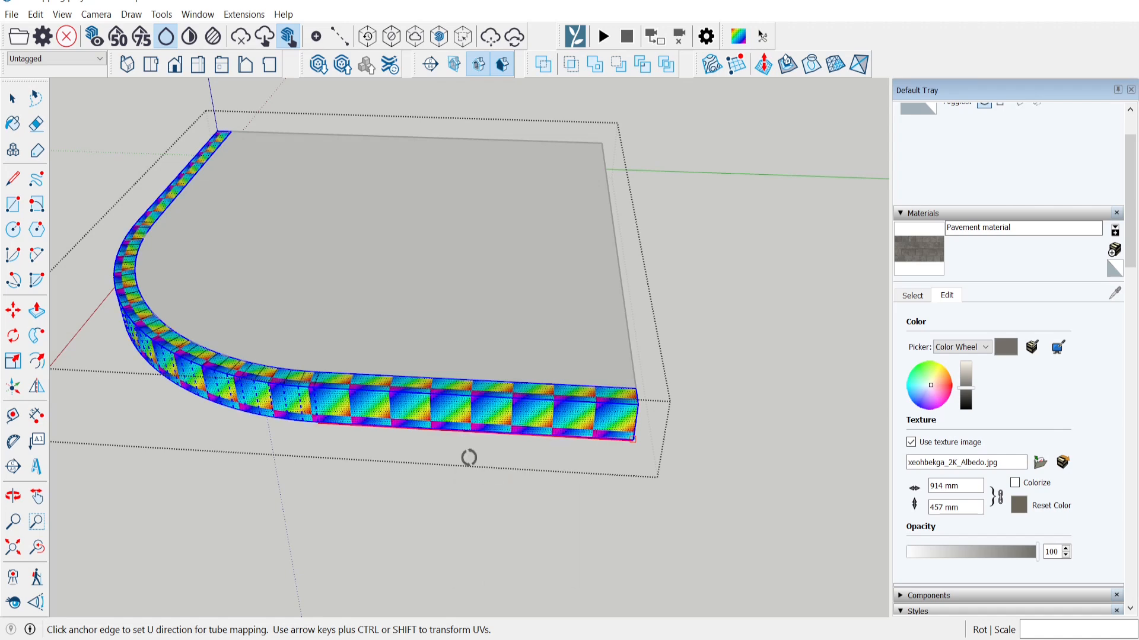
left_click(471, 418)
type("/2")
key("Return")
scroll(471, 419, "up", 3)
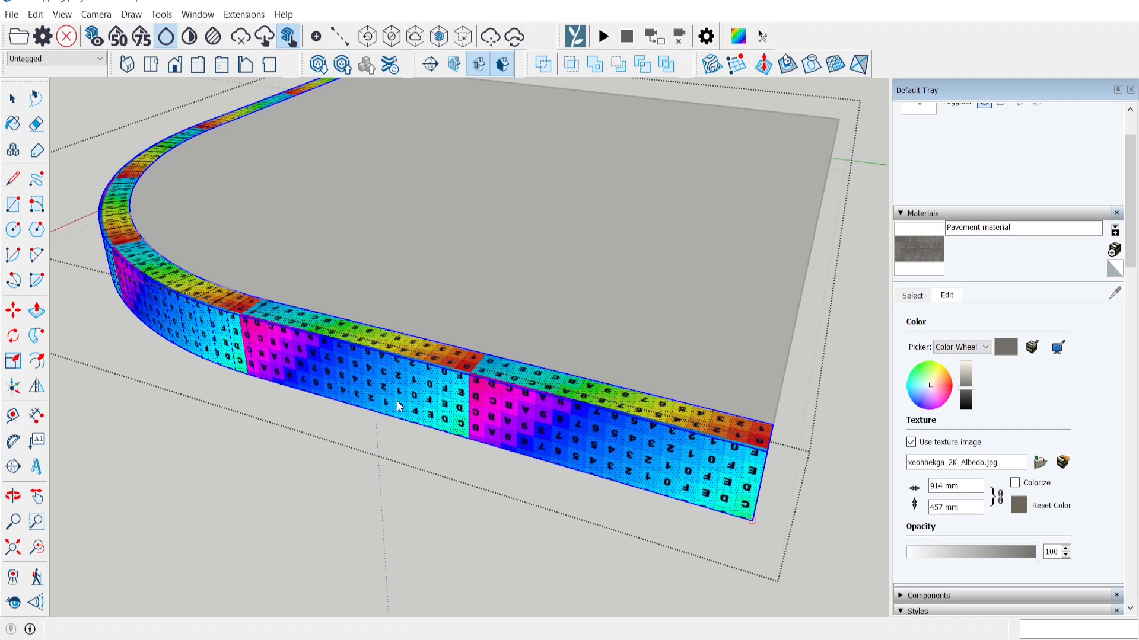
middle_click_drag(397, 407, 492, 403)
scroll(492, 403, "down", 3)
Paint the curb face with the Pavement material and apply the larger texture scale.
key("space")
left_click(919, 261)
left_click(623, 409)
key("space")
scroll(617, 403, "up", 5)
mouse_move(613, 338)
middle_mouse_down()
mouse_move(602, 395)
mouse_move(532, 366)
mouse_move(526, 305)
mouse_move(882, 30)
mouse_move(490, 329)
mouse_move(297, 444)
mouse_move(612, 460)
mouse_move(475, 474)
mouse_move(534, 472)
mouse_move(407, 427)
mouse_move(437, 460)
mouse_move(506, 381)
mouse_move(541, 175)
mouse_move(547, 427)
middle_mouse_up()
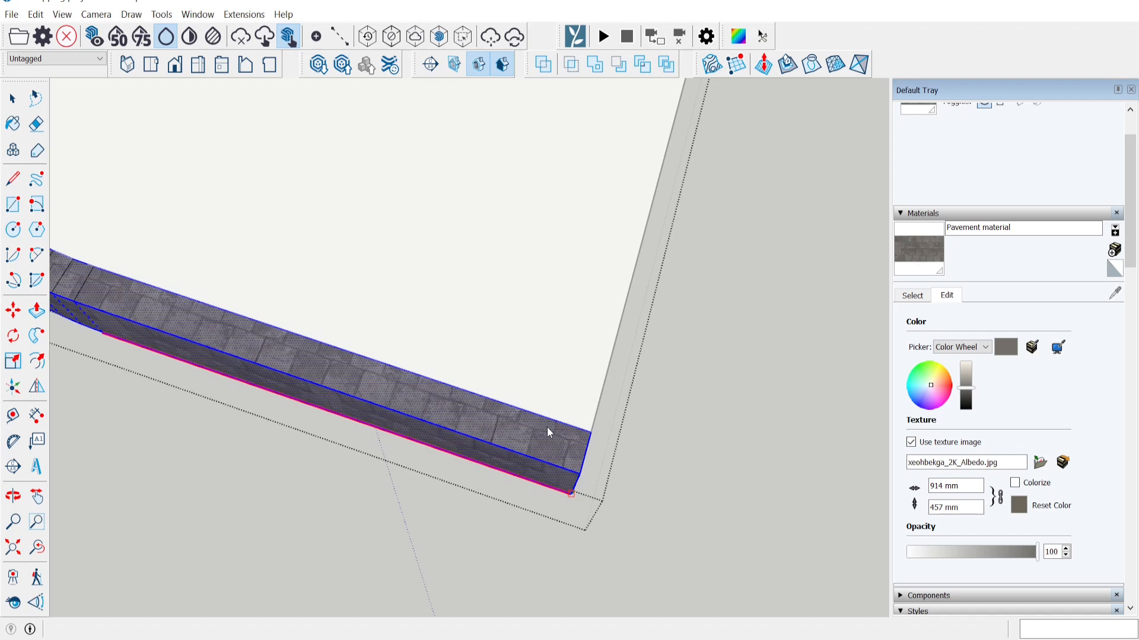
key("Return")
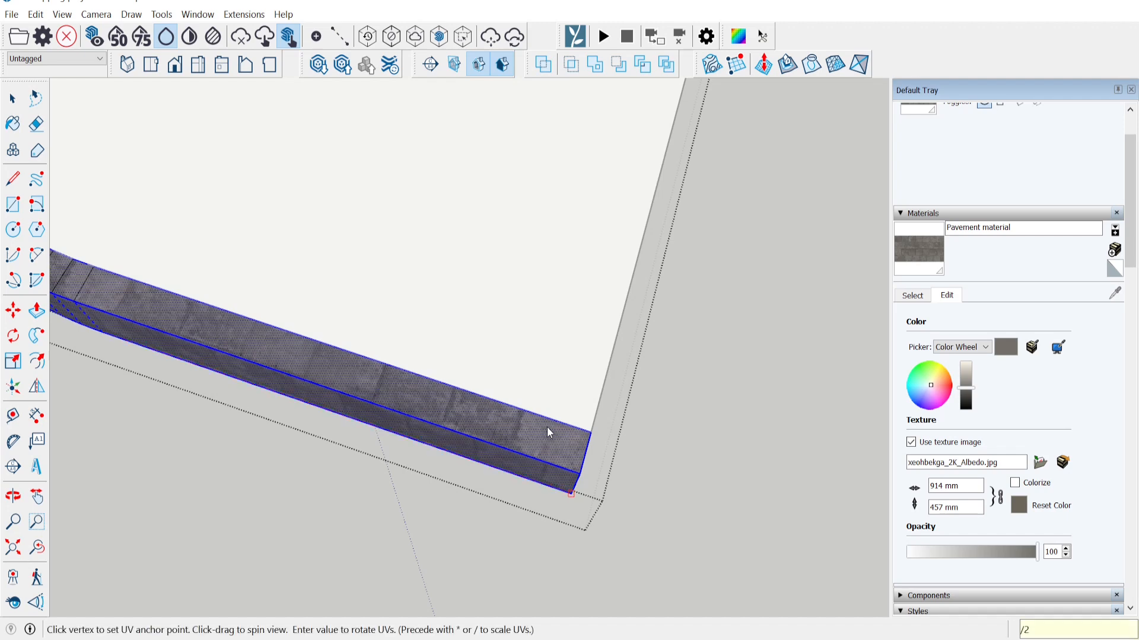
Check the curb texture along its length and end corner, then exit the group and reframe the slab.
middle_click_drag(240, 343, 342, 455)
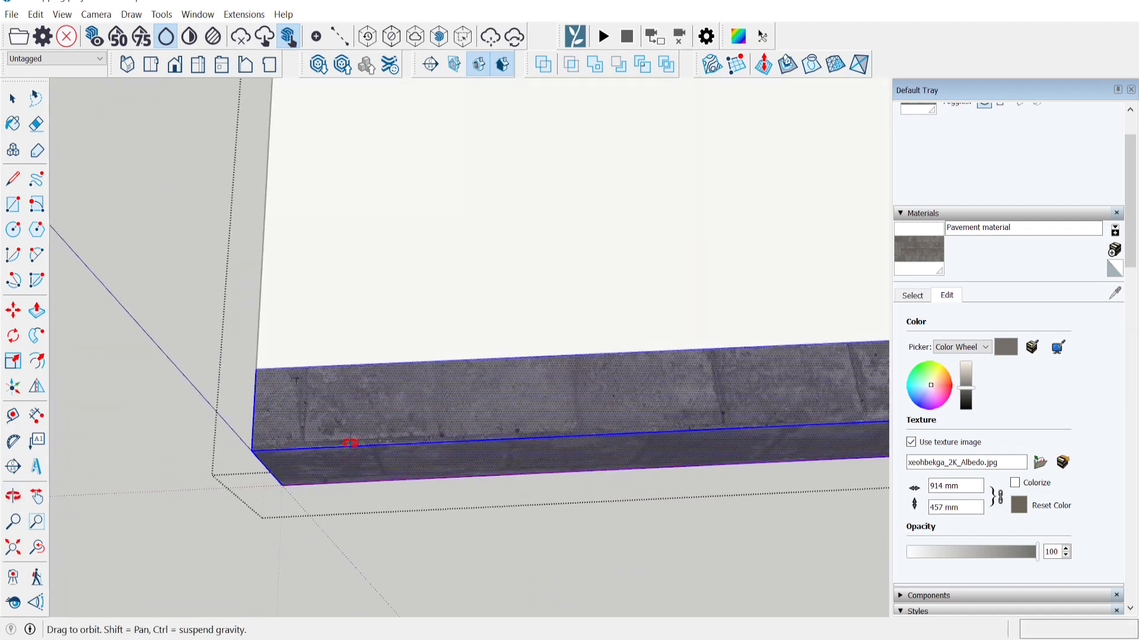
left_click_drag(343, 454, 537, 453)
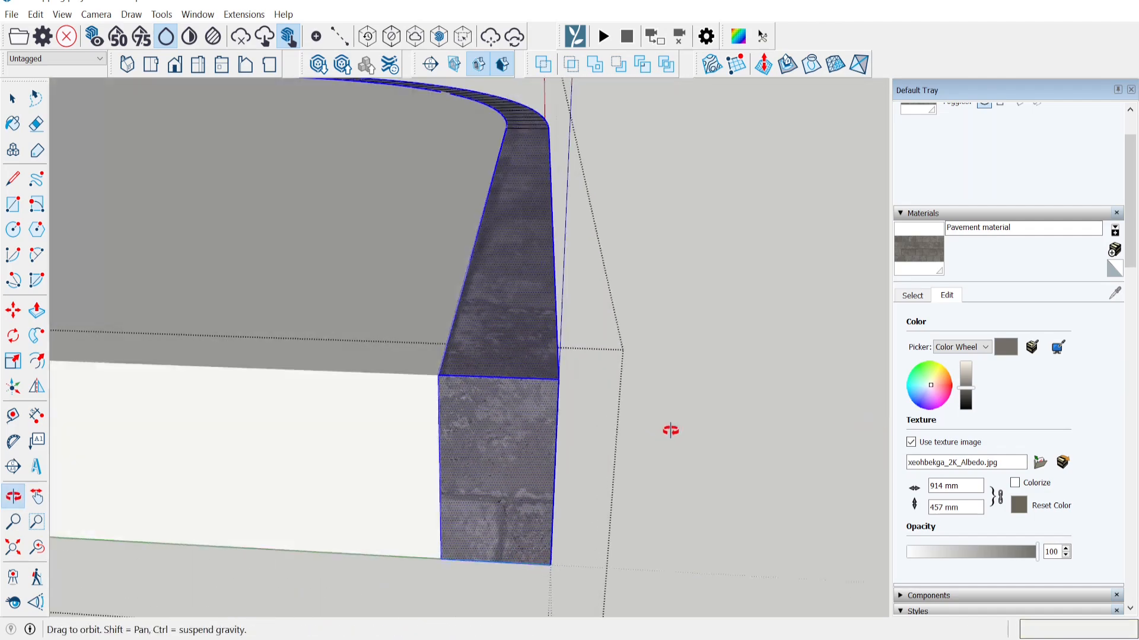
scroll(670, 431, "down", 5)
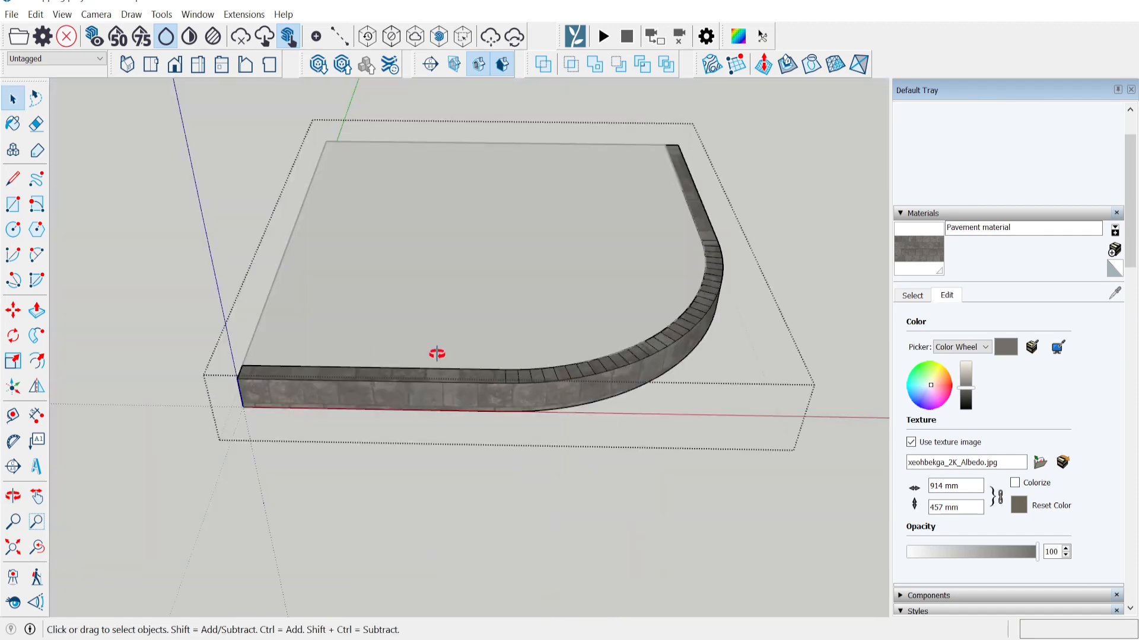
scroll(435, 351, "up", 1)
left_click(357, 535)
middle_click_drag(321, 345, 370, 404, "shift")
scroll(370, 404, "up", 1)
scroll(426, 396, "down", 2)
scroll(427, 394, "up", 3)
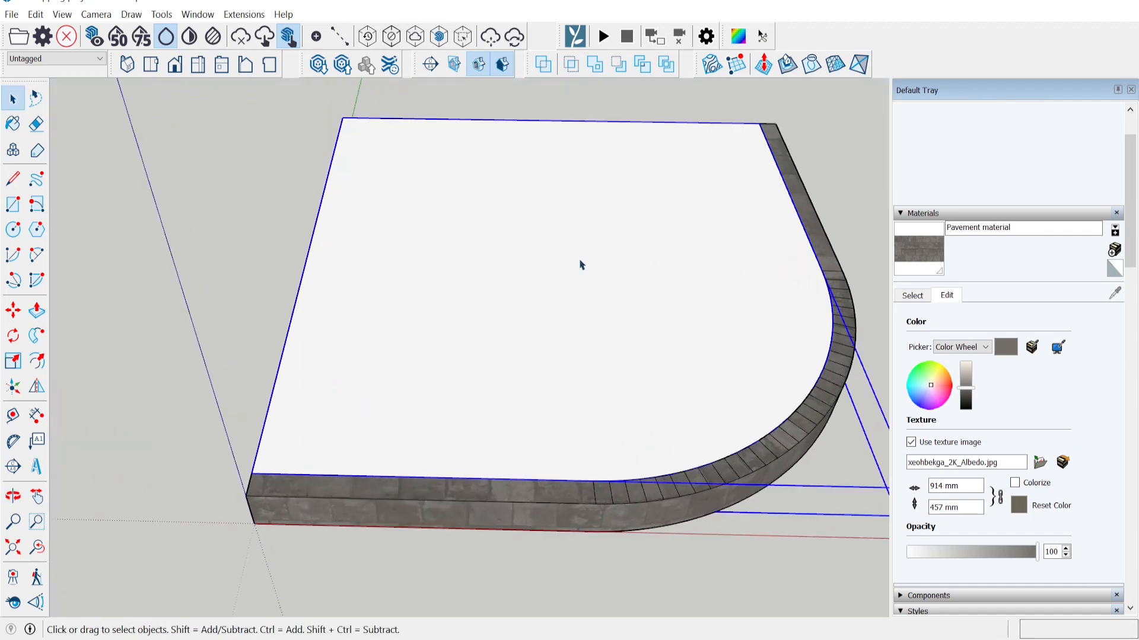
scroll(682, 273, "down", 3)
scroll(579, 290, "up", 3)
Paint the slab with the Pavement material.
key("b")
left_click(300, 201)
key("space")
scroll(397, 249, "down", 2)
middle_click_drag(454, 264, 469, 318)
scroll(297, 378, "up", 3)
middle_click_drag(343, 384, 599, 341)
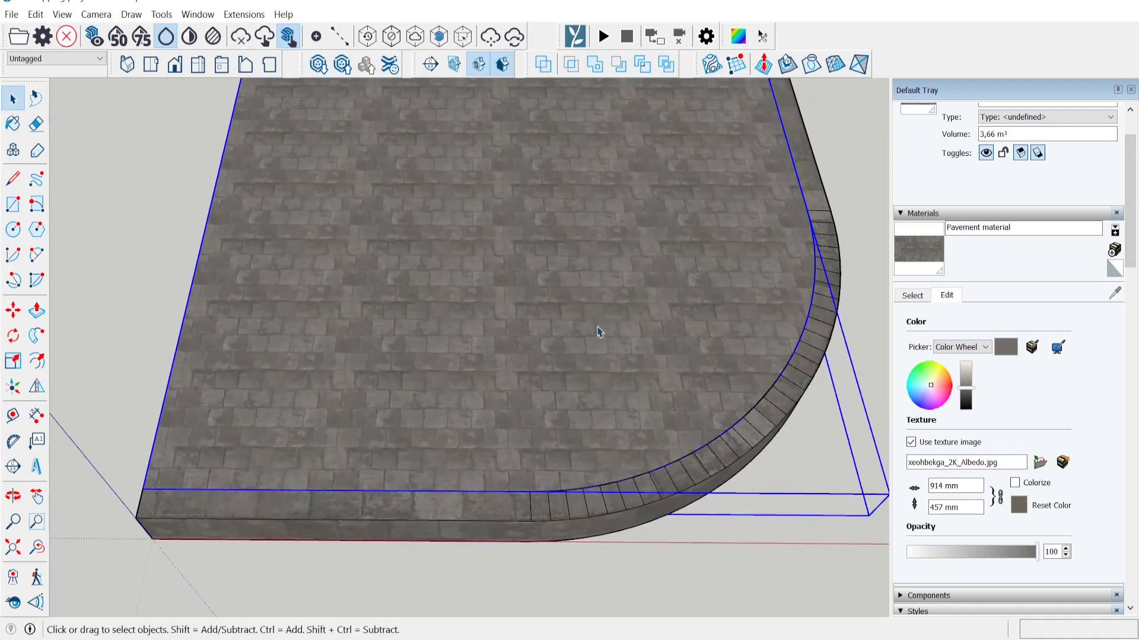
scroll(491, 388, "down", 3)
scroll(491, 323, "up", 3)
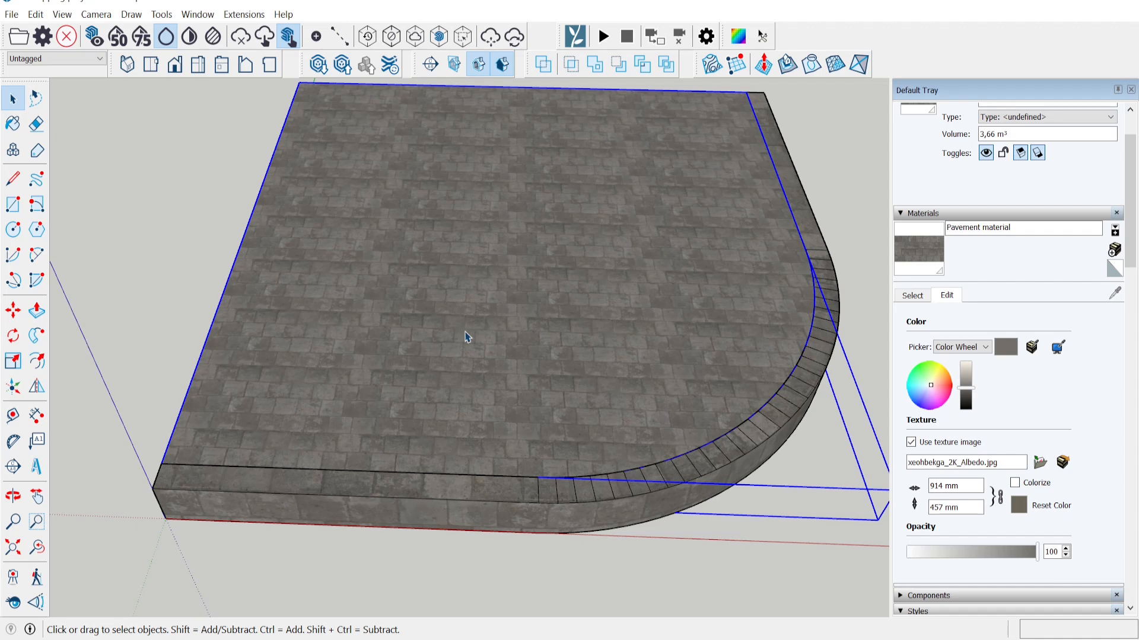
Inside the slab group, scale the top face texture by /2, then box-map it and apply *2 twice.
double_click(449, 313)
double_click(449, 313)
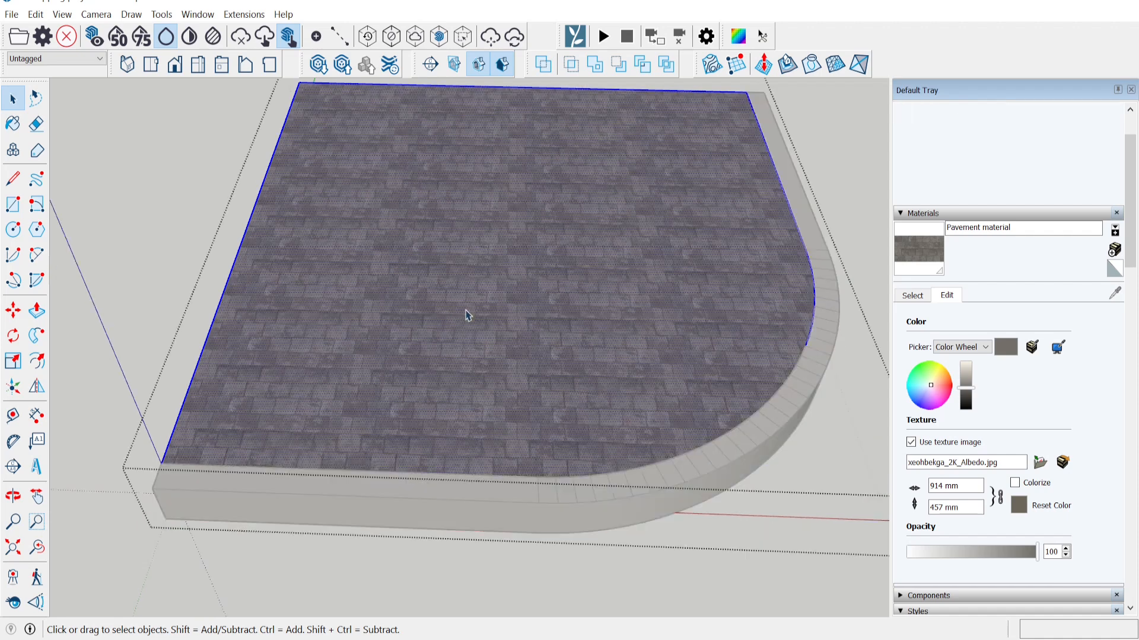
left_click(738, 36)
type("/2")
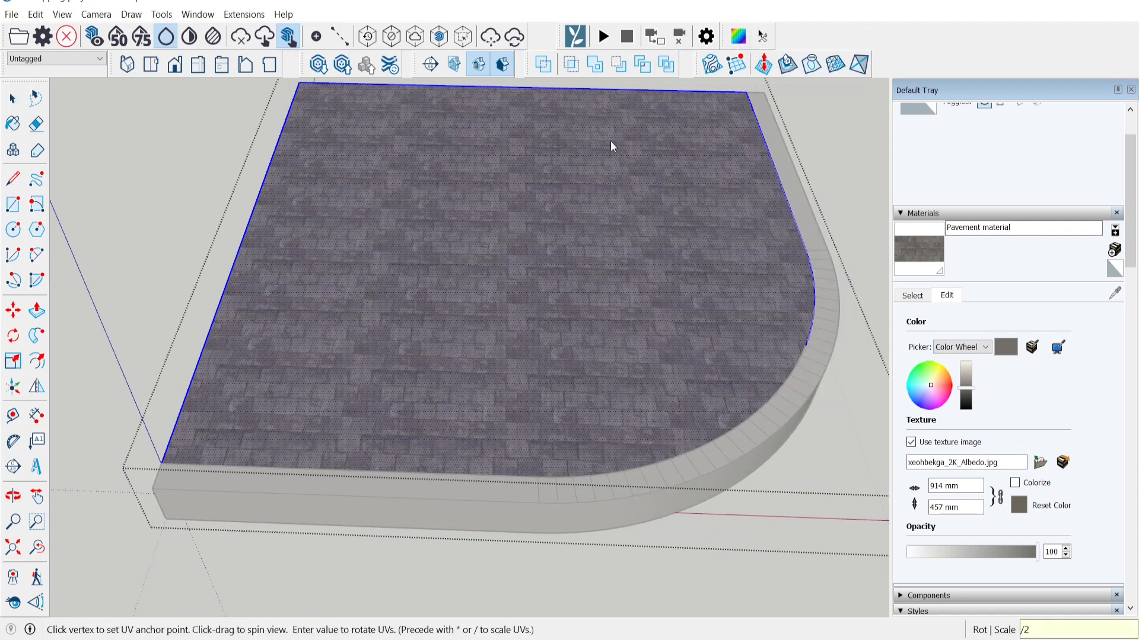
key("Return")
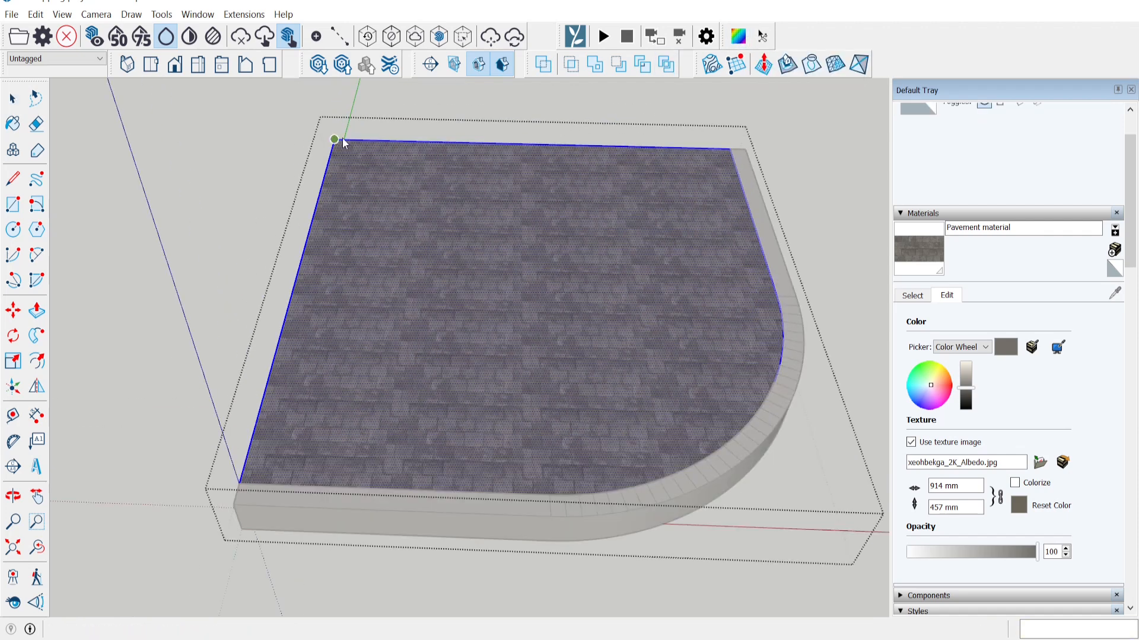
right_click(332, 189)
left_click(392, 241)
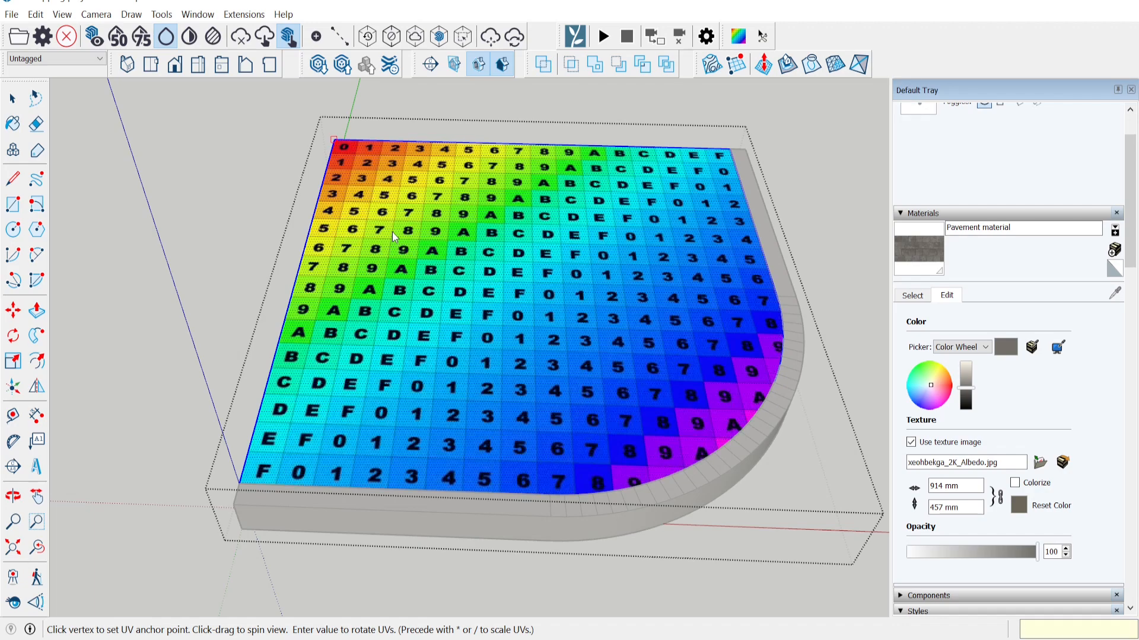
type("*2")
key("Return")
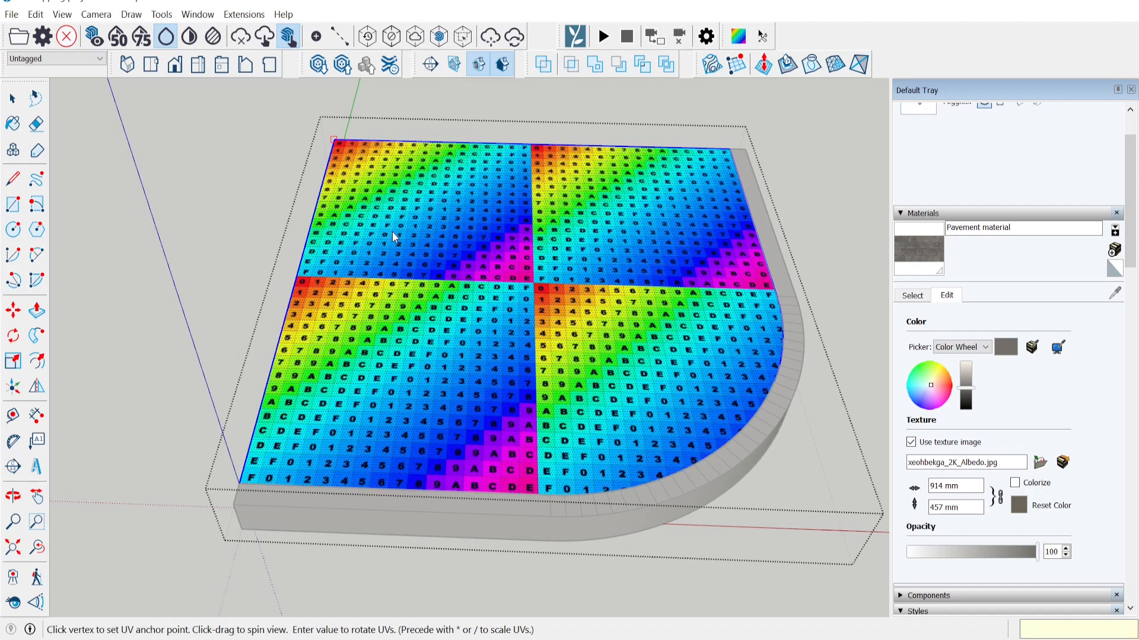
type("*2")
key("Return")
key("Escape")
key("space")
Reopen the slab group, enlarge the top face's pavement texture by /2 again, and close the group.
scroll(237, 415, "up", 6)
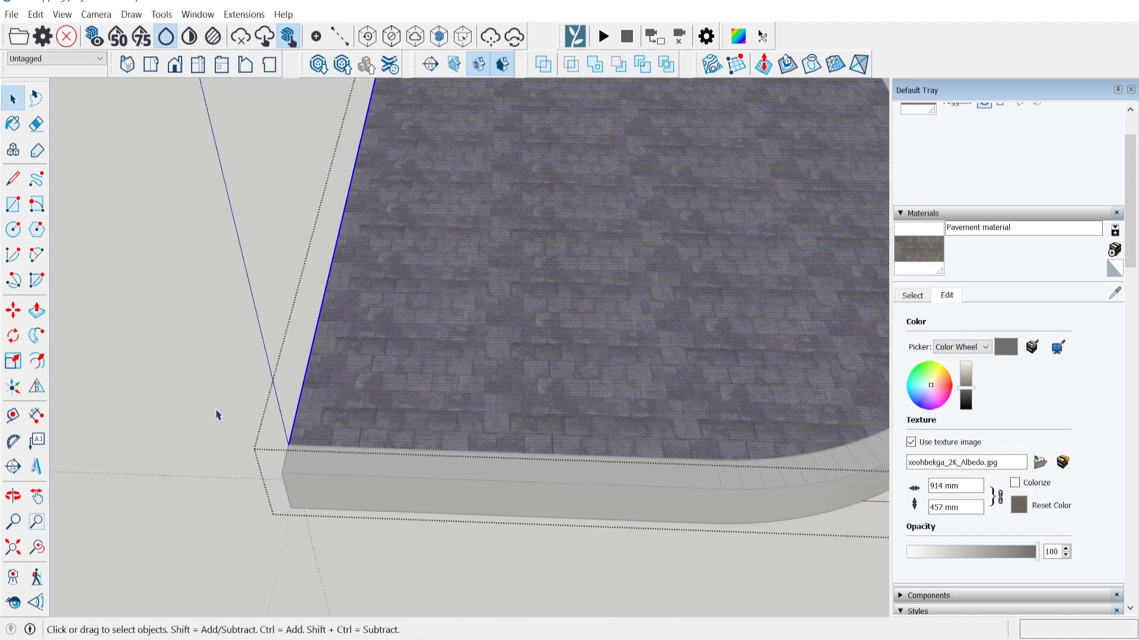
scroll(362, 468, "up", 5)
scroll(362, 439, "down", 5)
double_click(332, 383)
middle_click_drag(333, 384, 393, 346)
left_click(394, 346)
left_click(738, 37)
type("/2")
key("Return")
key("space")
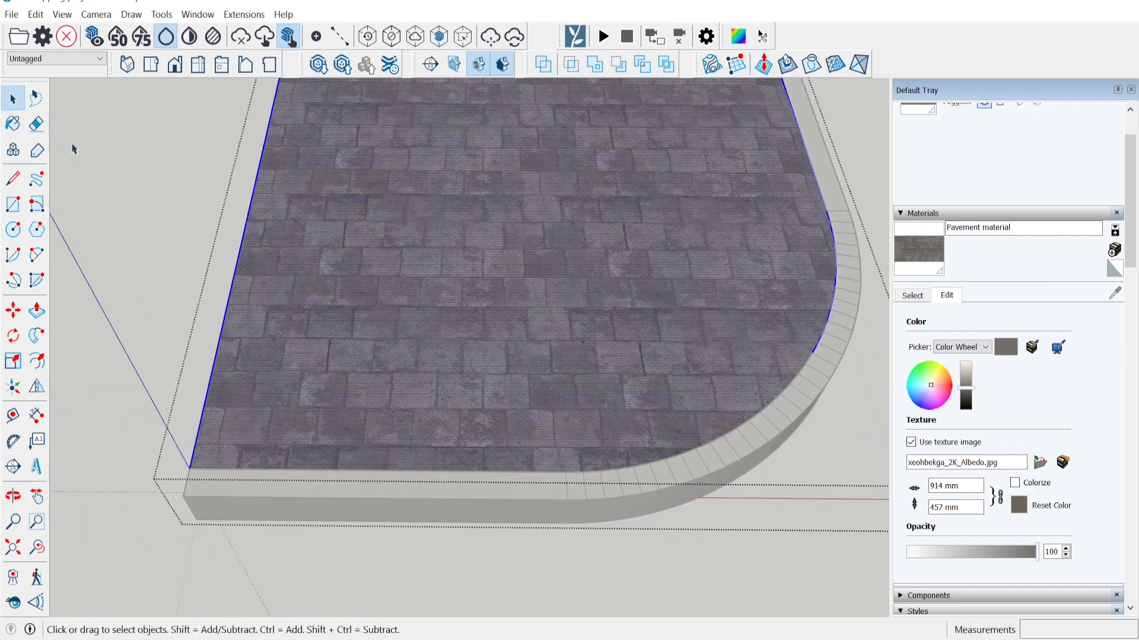
key("Escape")
Review the finished slab from above and begin exporting the model from the File menu.
scroll(360, 460, "up", 5)
scroll(360, 460, "down", 8)
middle_click_drag(360, 460, 273, 474)
left_click(704, 262)
middle_click_drag(705, 262, 511, 554)
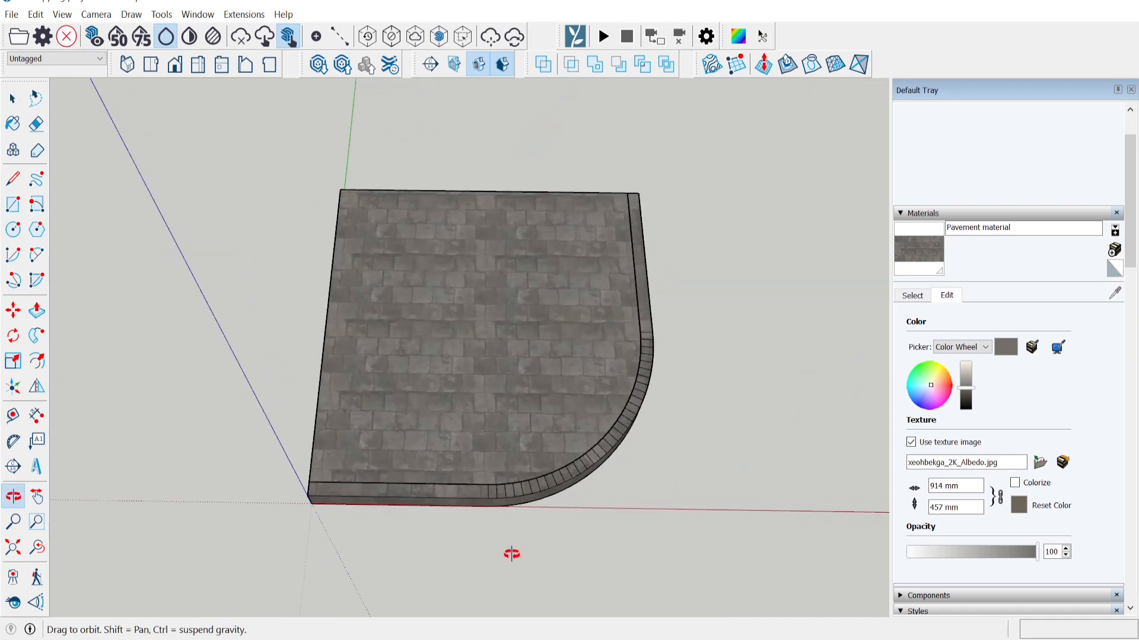
middle_click_drag(535, 330, 522, 325)
left_click(11, 14)
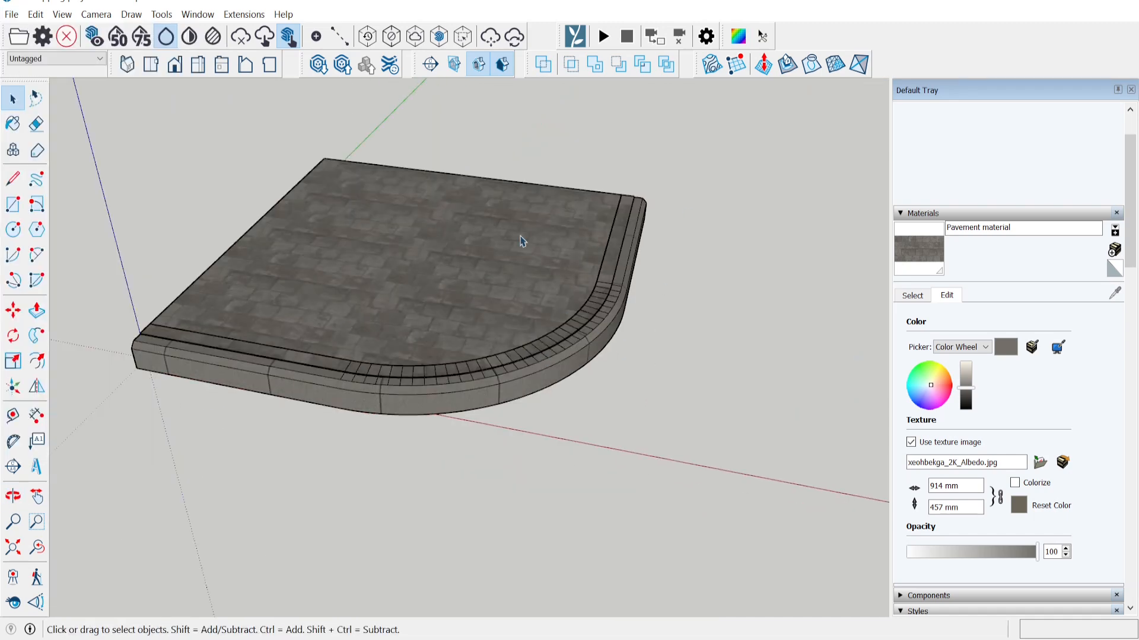
scroll(533, 261, "down", 3)
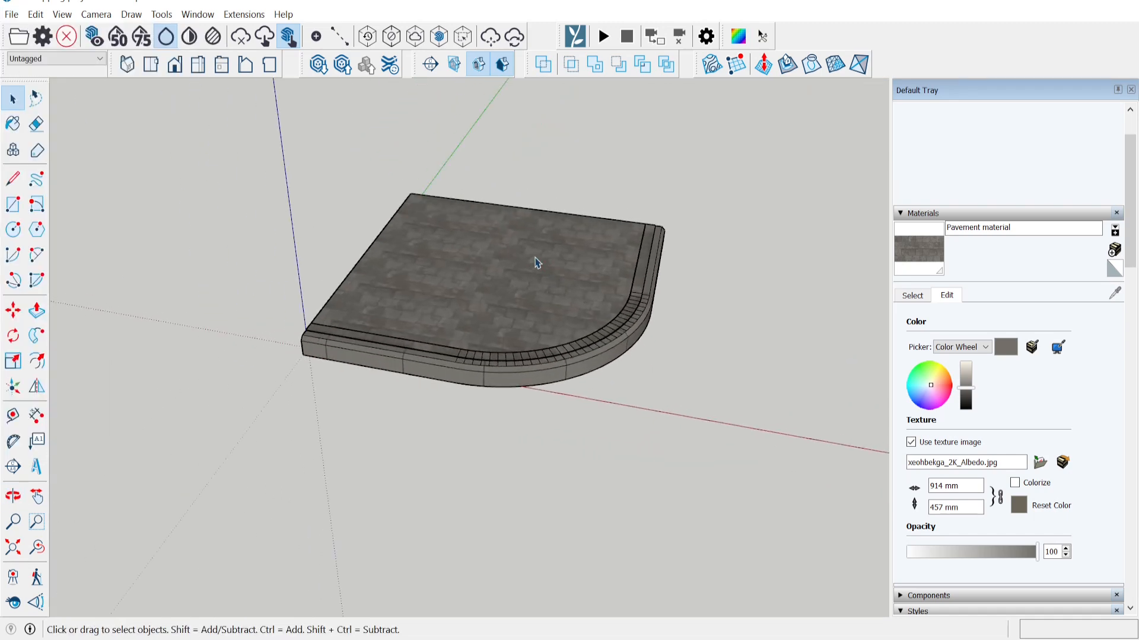
scroll(614, 257, "up", 3)
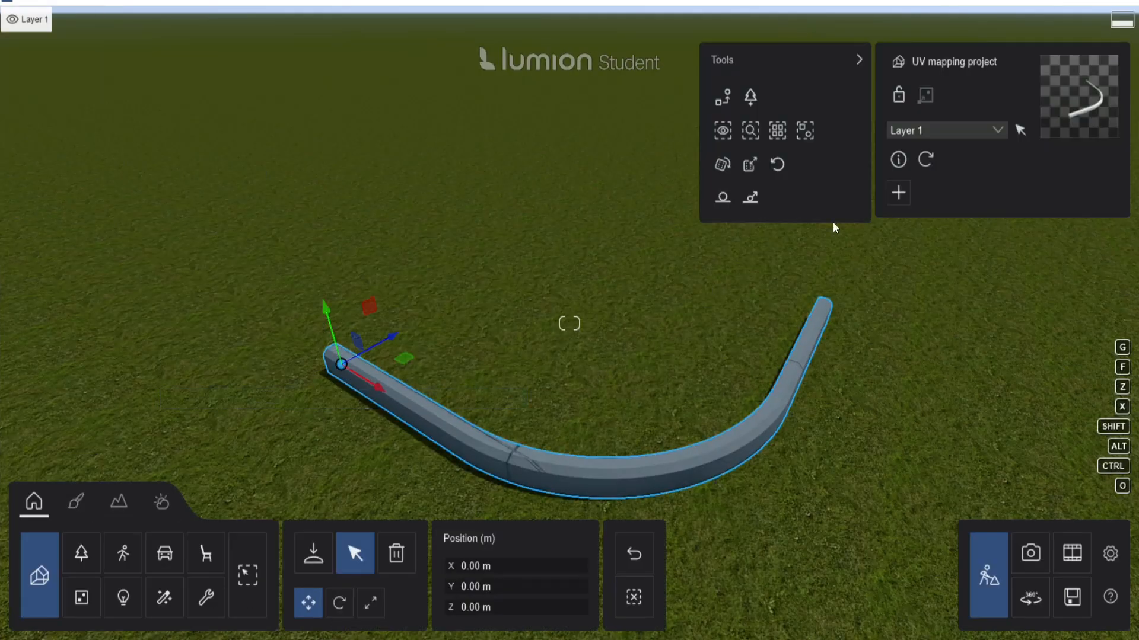
Re-import the updated SketchUp model into Lumion, select the slab, and frame it from a higher view.
left_click(926, 159)
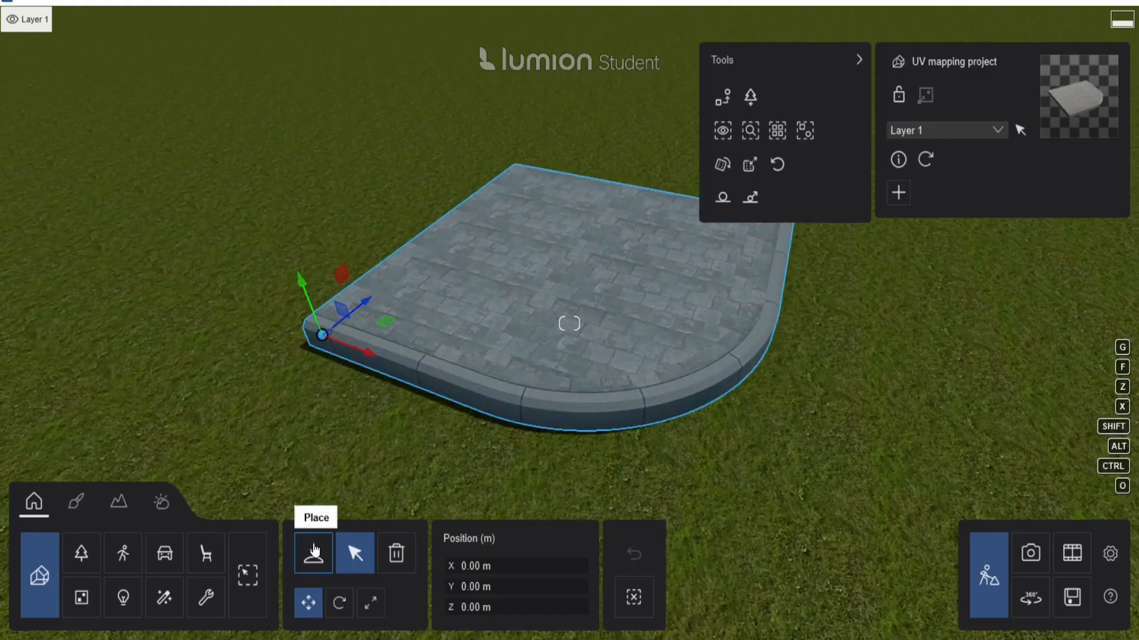
left_click(313, 553)
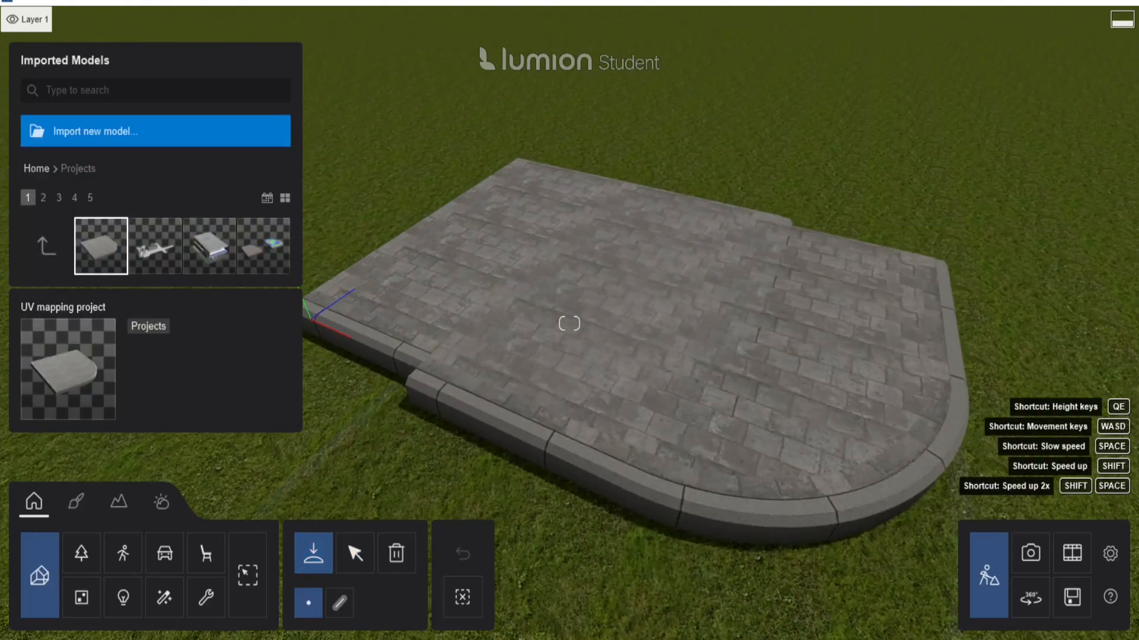
left_click(355, 553)
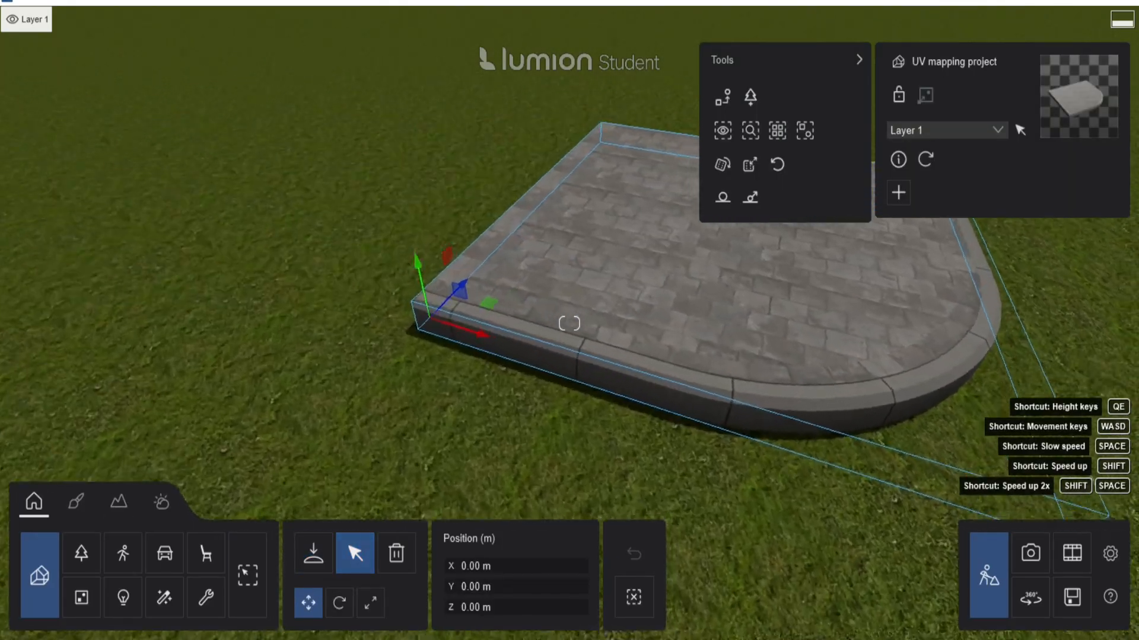
right_click_drag(368, 427, 411, 450)
right_click_drag(468, 394, 391, 391)
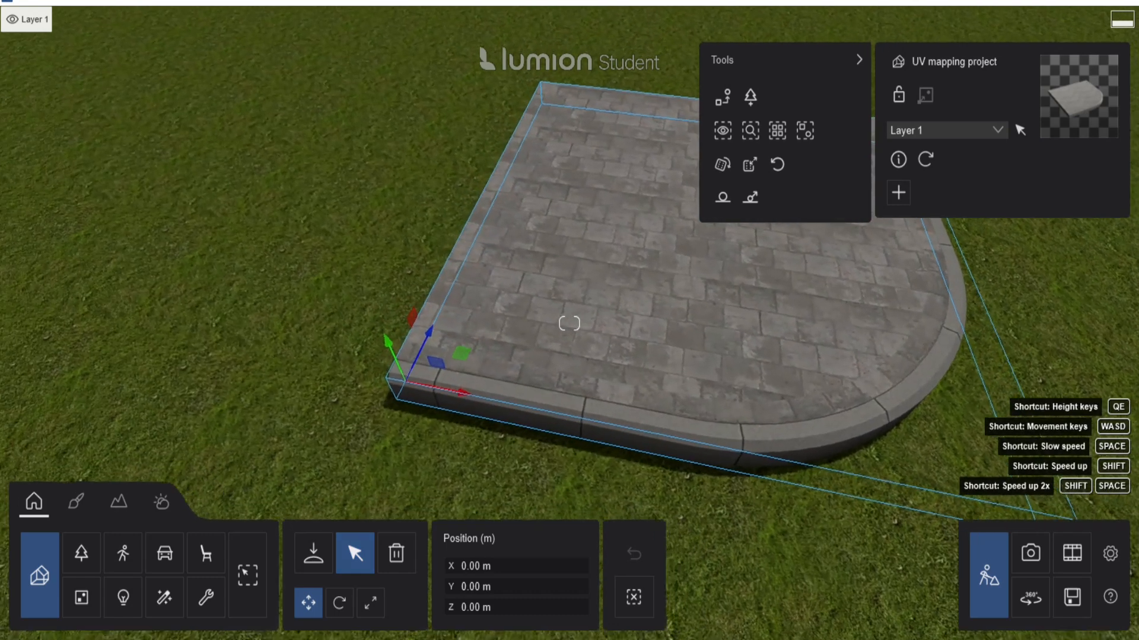
scroll(418, 379, "up", 1)
Pick the curb's material, set a custom map scale, and load the normal map as relief.
left_click(63, 512)
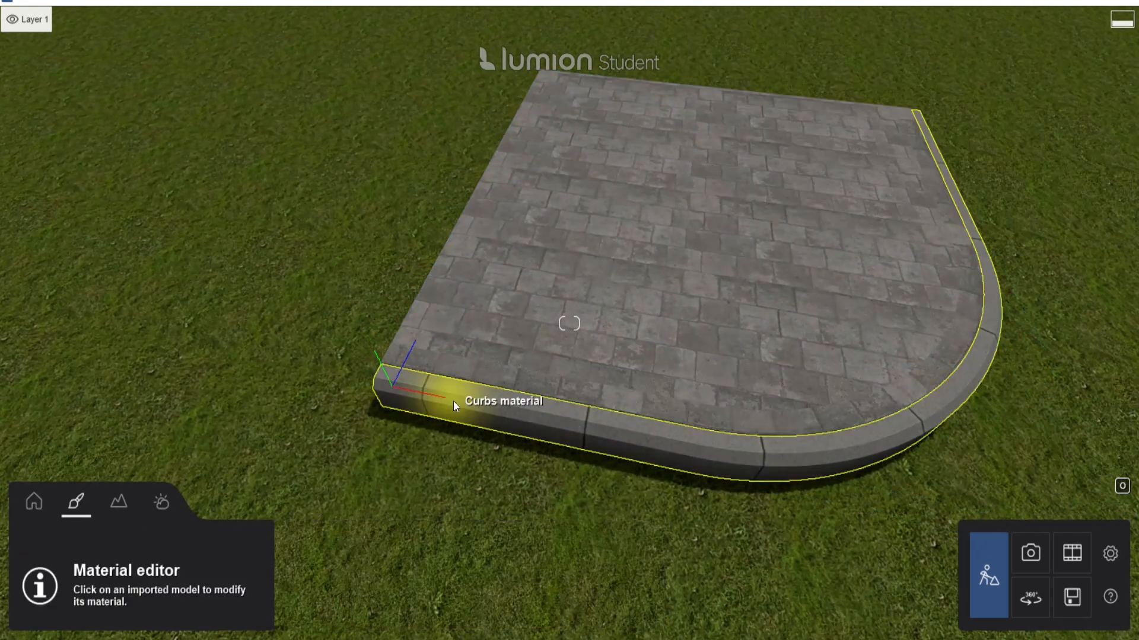
left_click(482, 410)
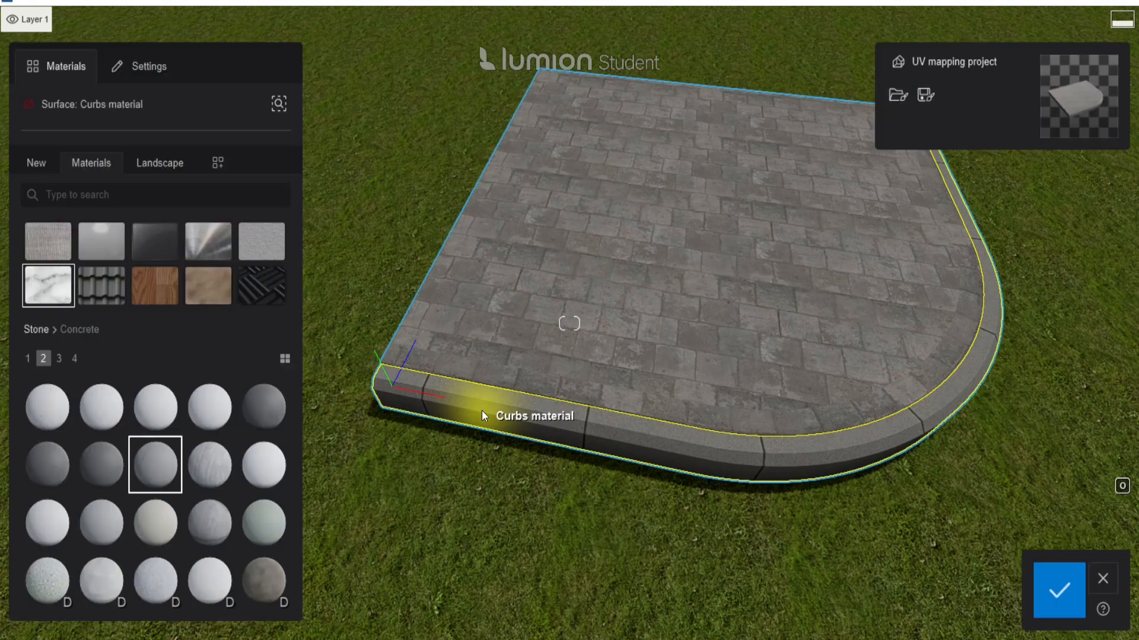
mouse_move(283, 197)
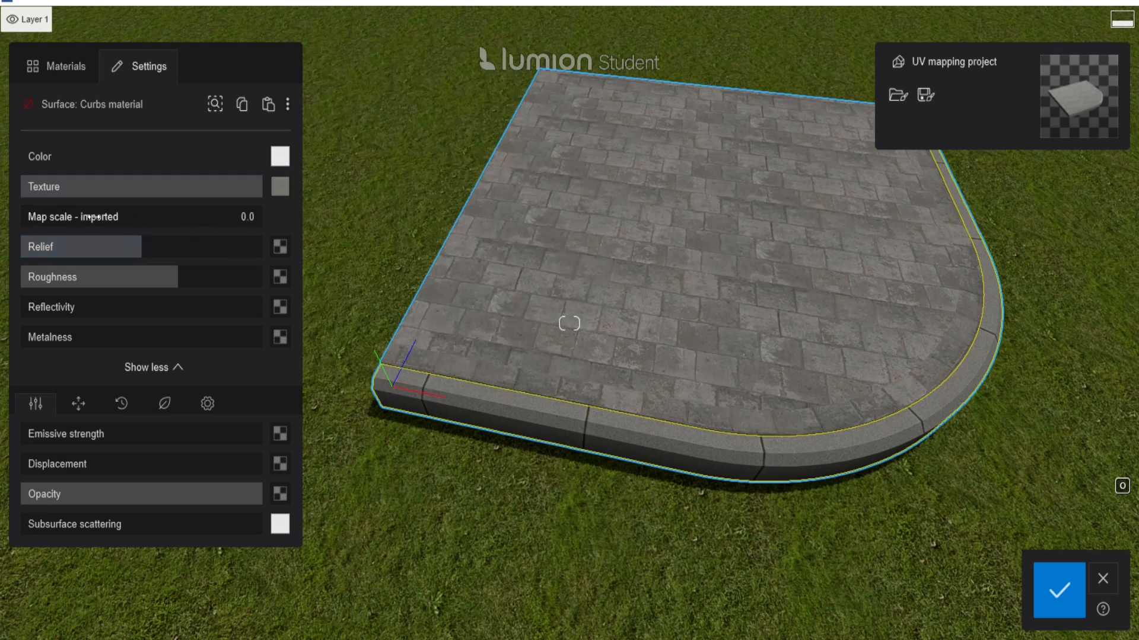
left_click_drag(47, 218, 4, 224)
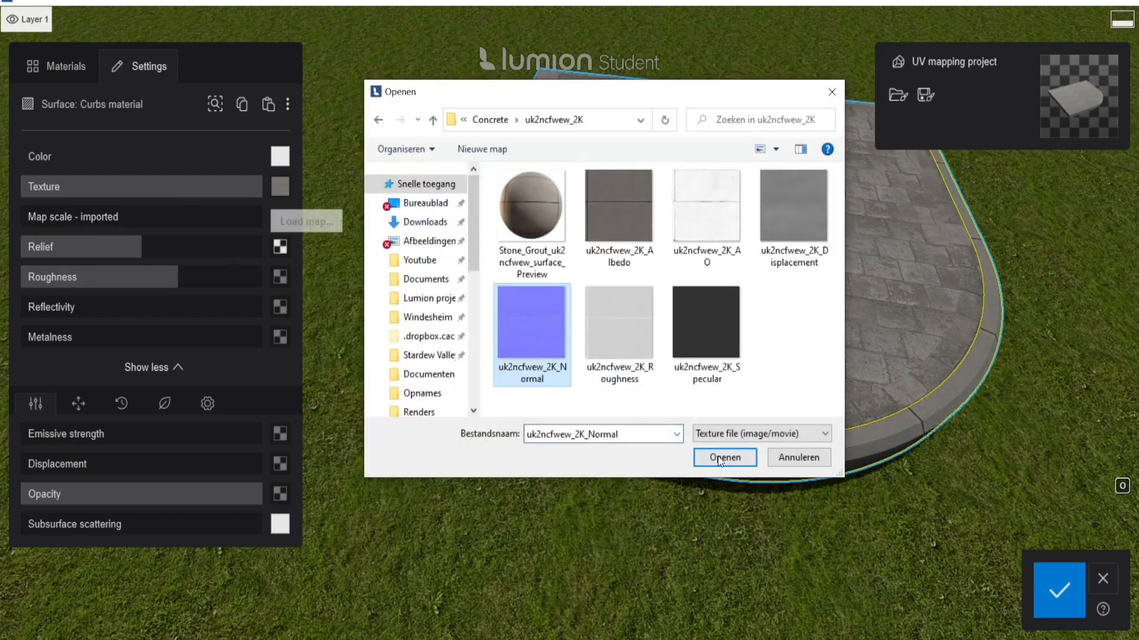
left_click(719, 459)
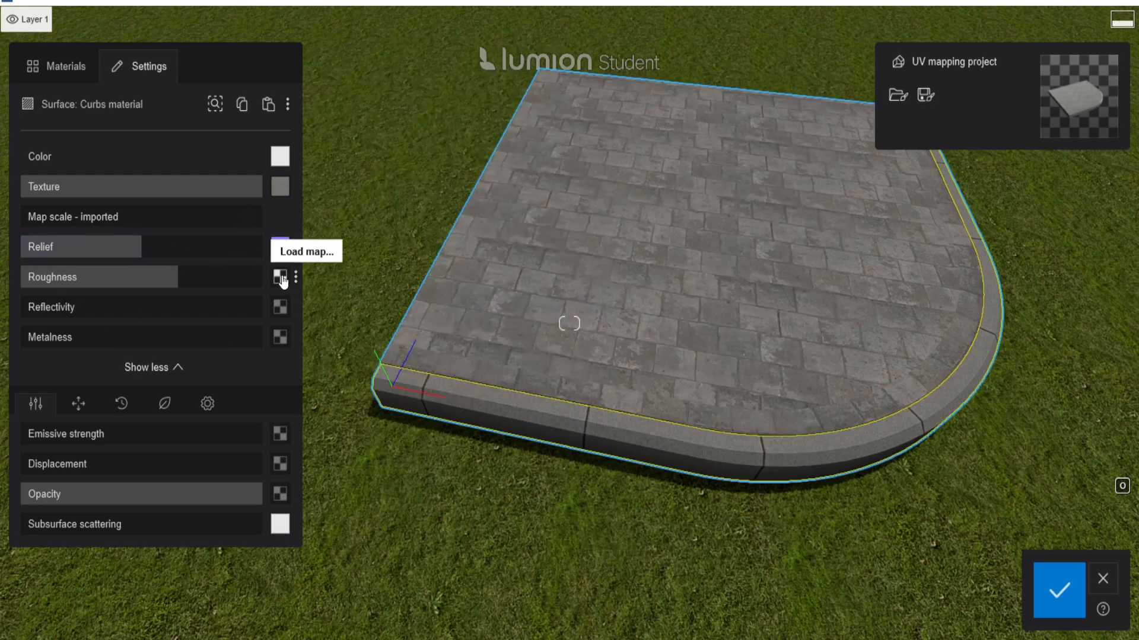
Load the roughness, Specular reflectivity and Displacement maps onto the curb material.
left_click(281, 278)
left_click(532, 311)
left_click(724, 457)
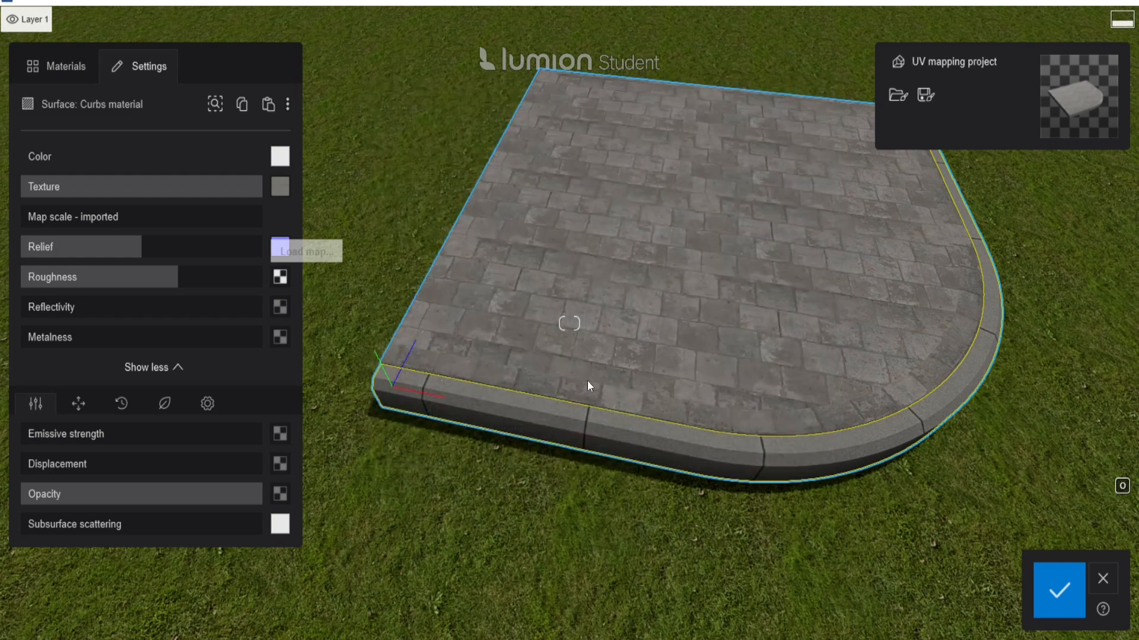
left_click(281, 307)
left_click(703, 228)
left_click(645, 363)
left_click(724, 458)
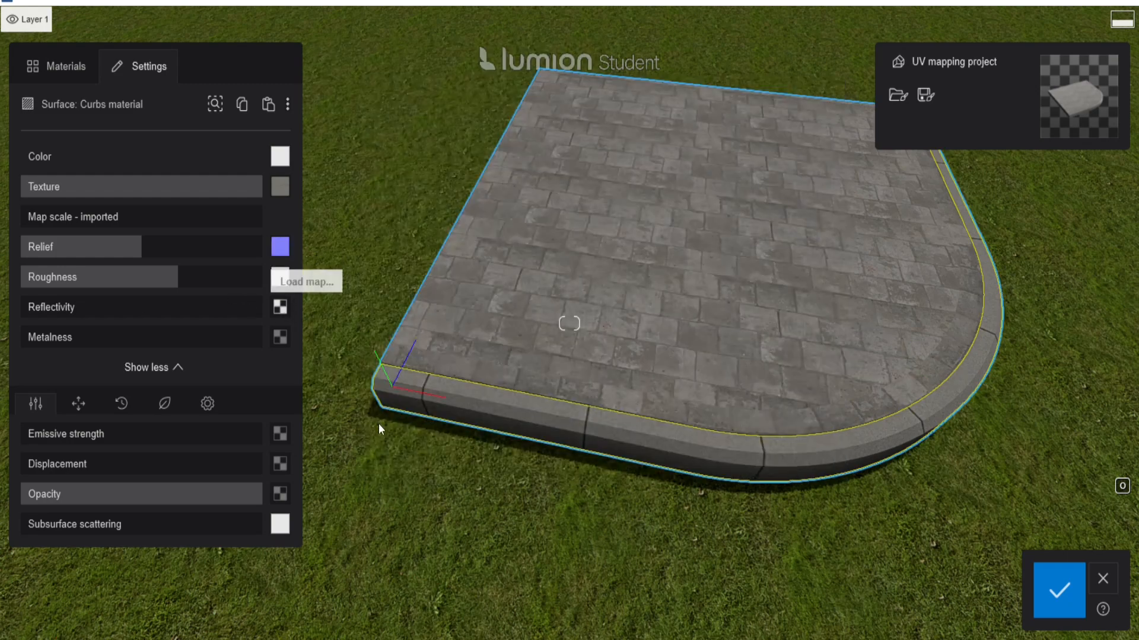
left_click(281, 464)
left_click(704, 222)
left_click(724, 457)
Set displacement low, reflectivity to 100%, adjust roughness, and add slight weathering to the Curbs material.
right_click_drag(498, 474, 492, 438)
left_click(71, 464)
left_click(142, 306)
left_click(143, 277)
left_click(58, 464)
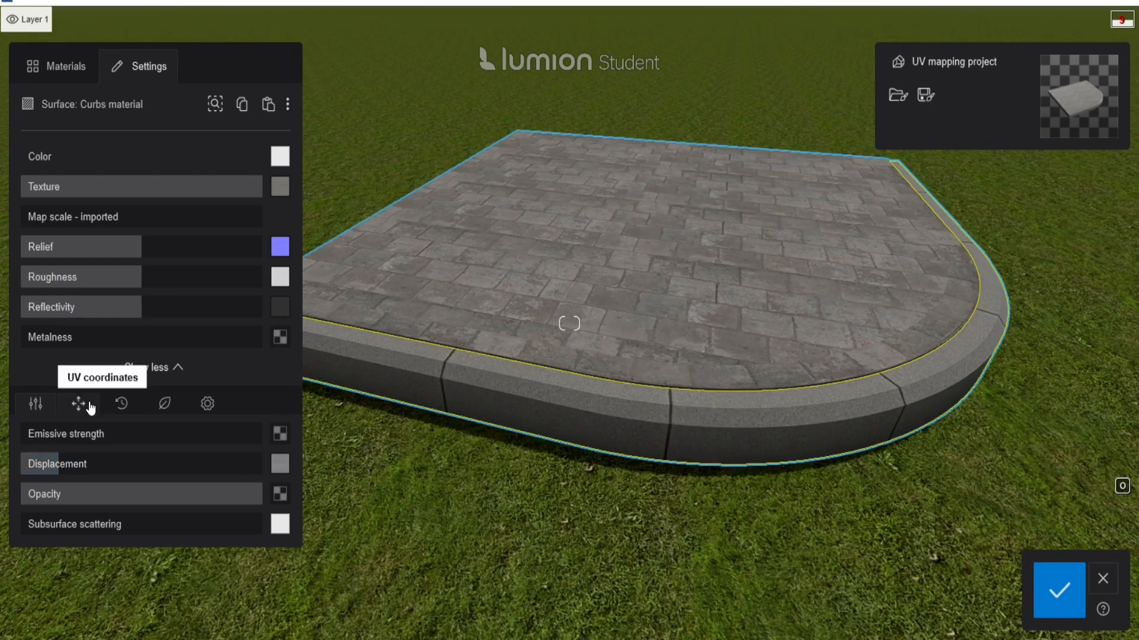
left_click(208, 404)
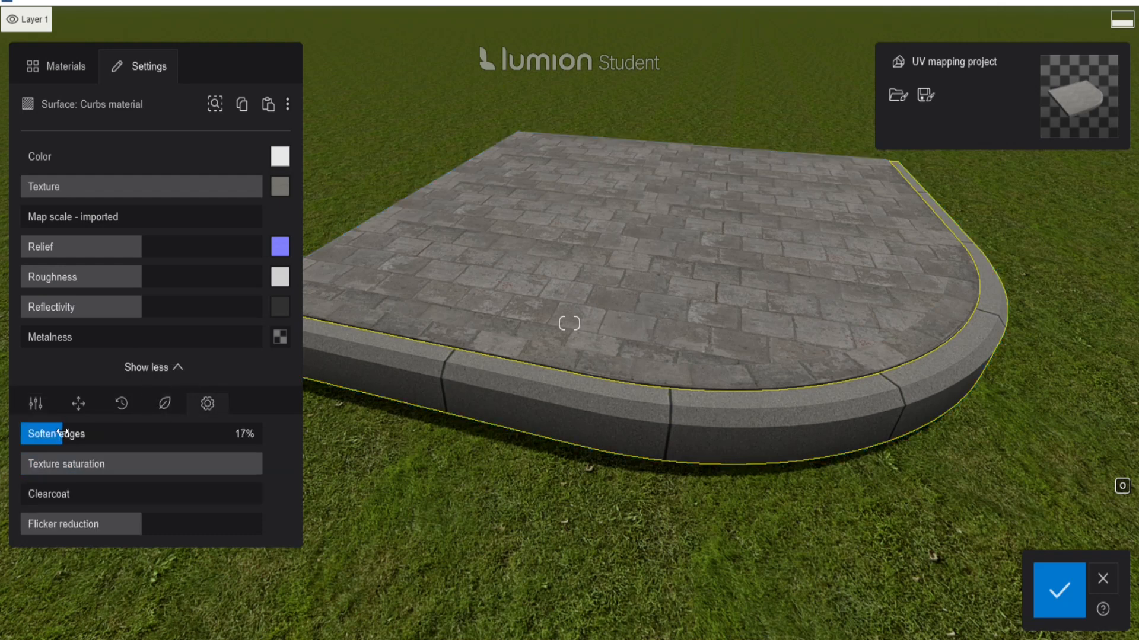
left_click(115, 406)
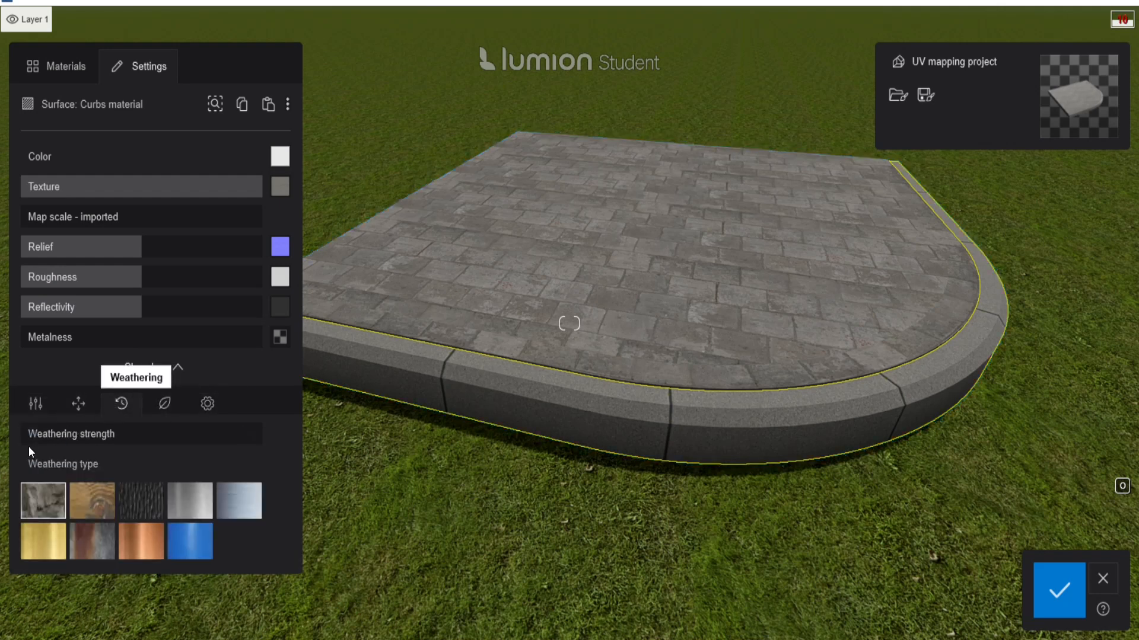
left_click(64, 434)
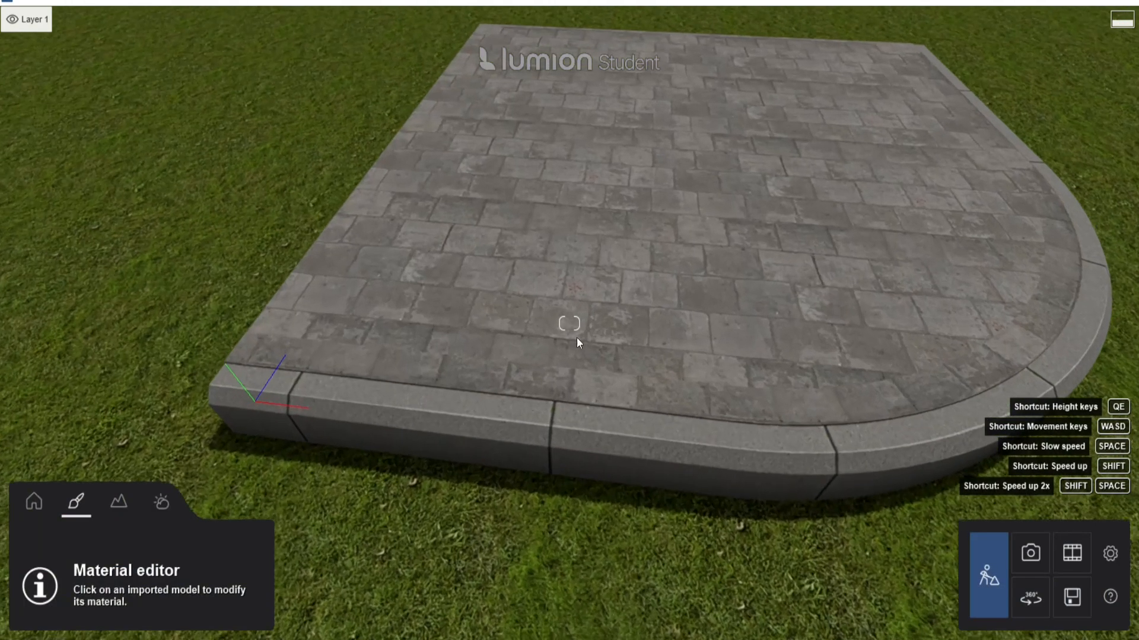
Open the Pavement material settings, review relief and roughness, and save the changes.
key("d")
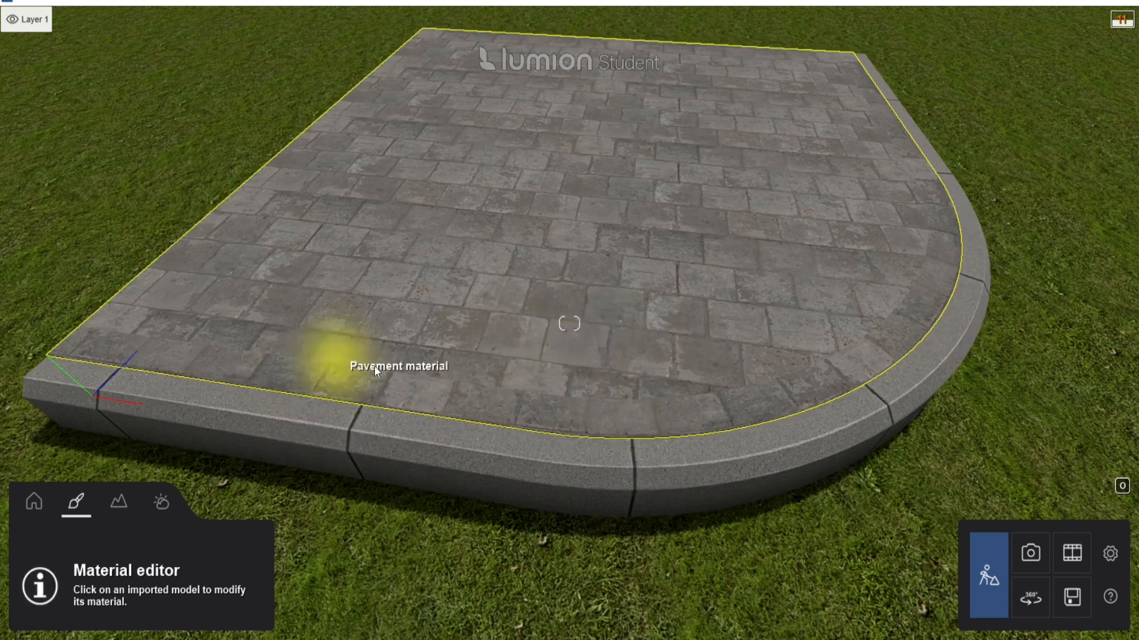
left_click(631, 296)
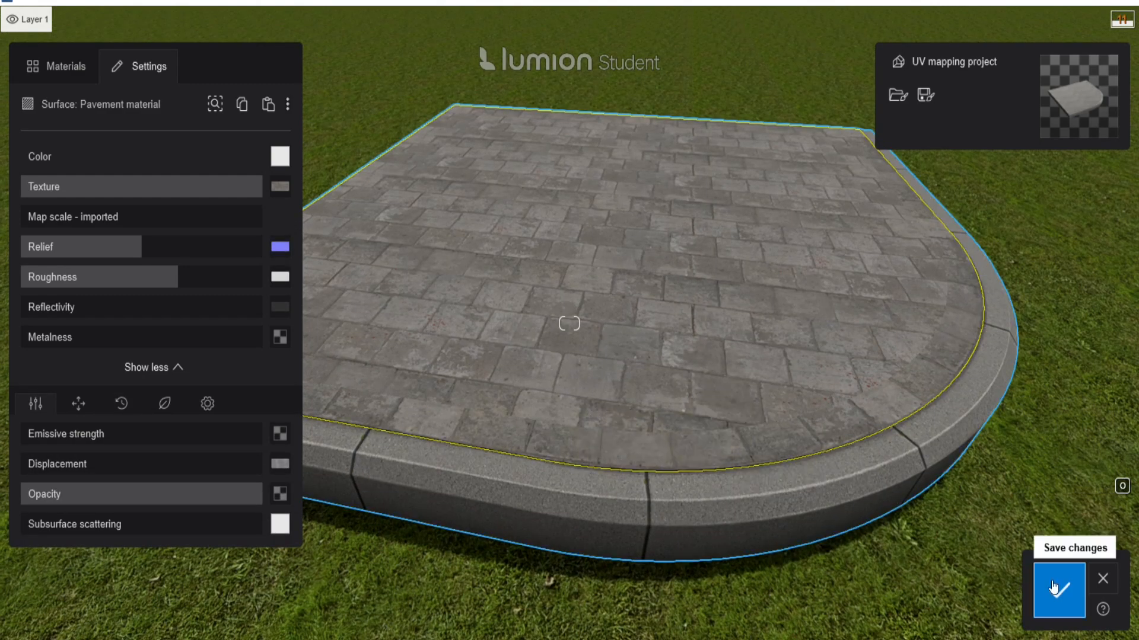
left_click(1059, 590)
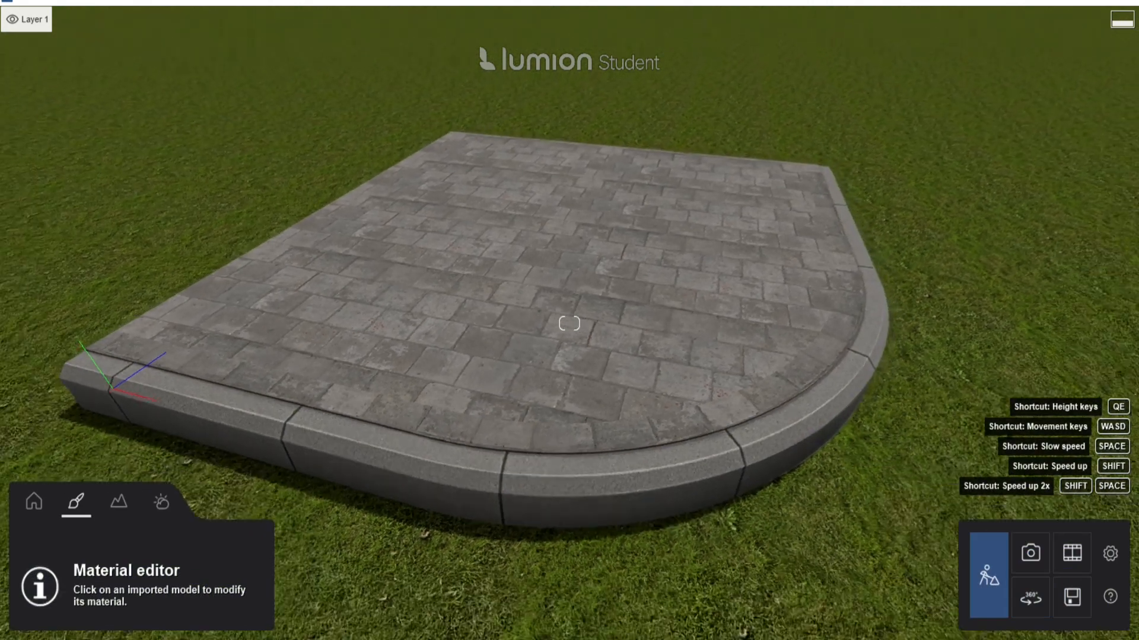
Open the curb's material settings and browse the material library for a concrete.
right_click_drag(493, 365, 510, 368)
right_click_drag(650, 364, 670, 377)
key("w")
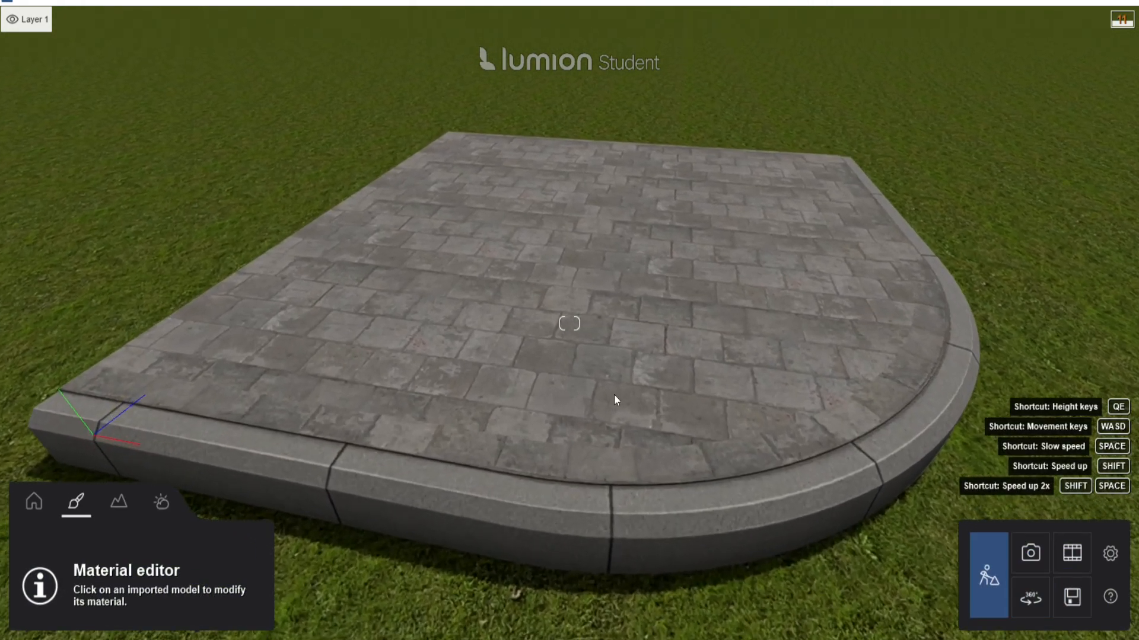
key("s")
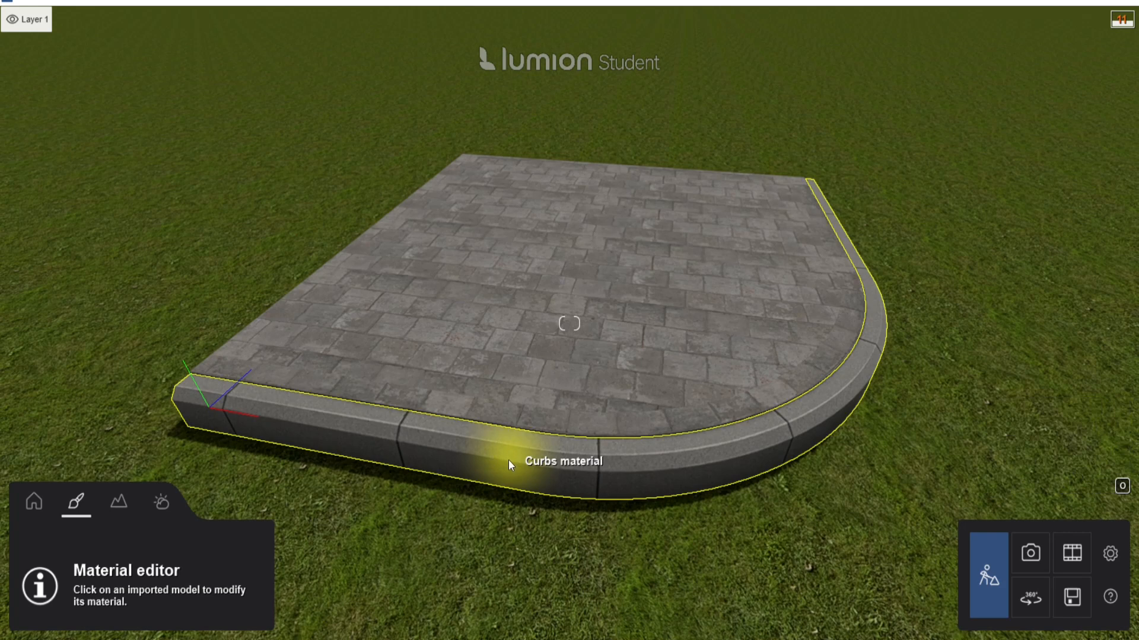
left_click(519, 458)
key("w")
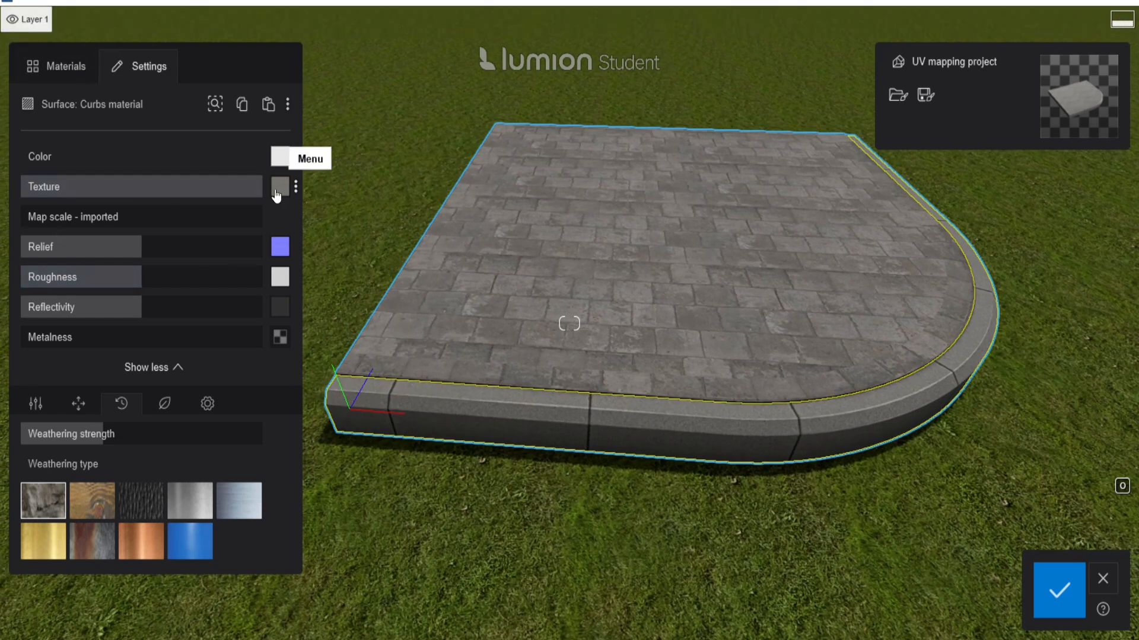
mouse_move(277, 194)
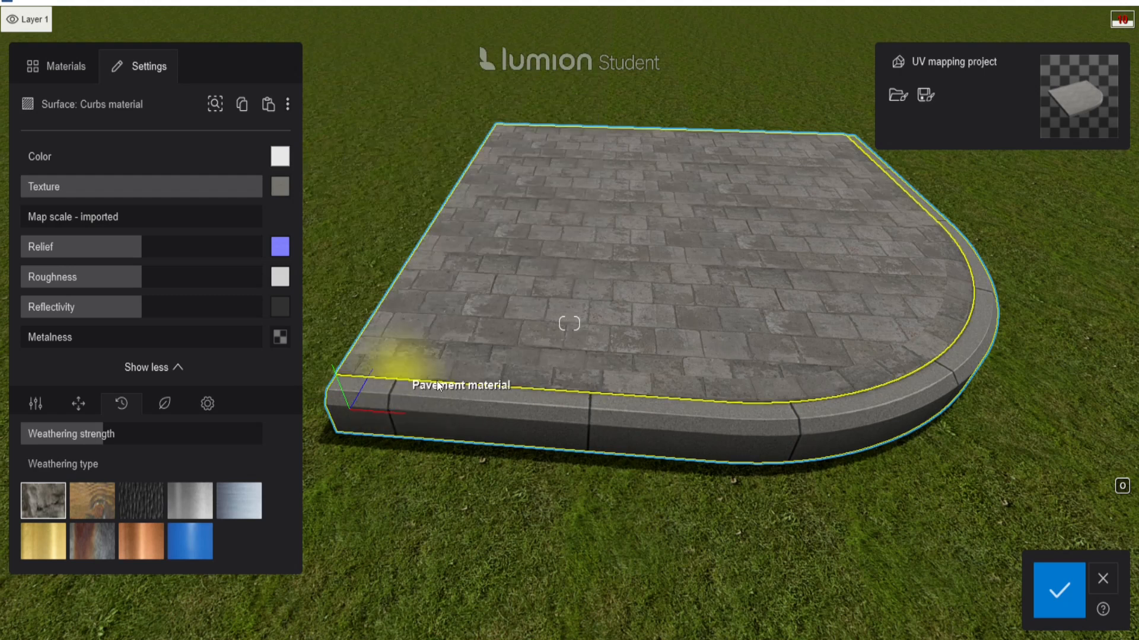
left_click(68, 70)
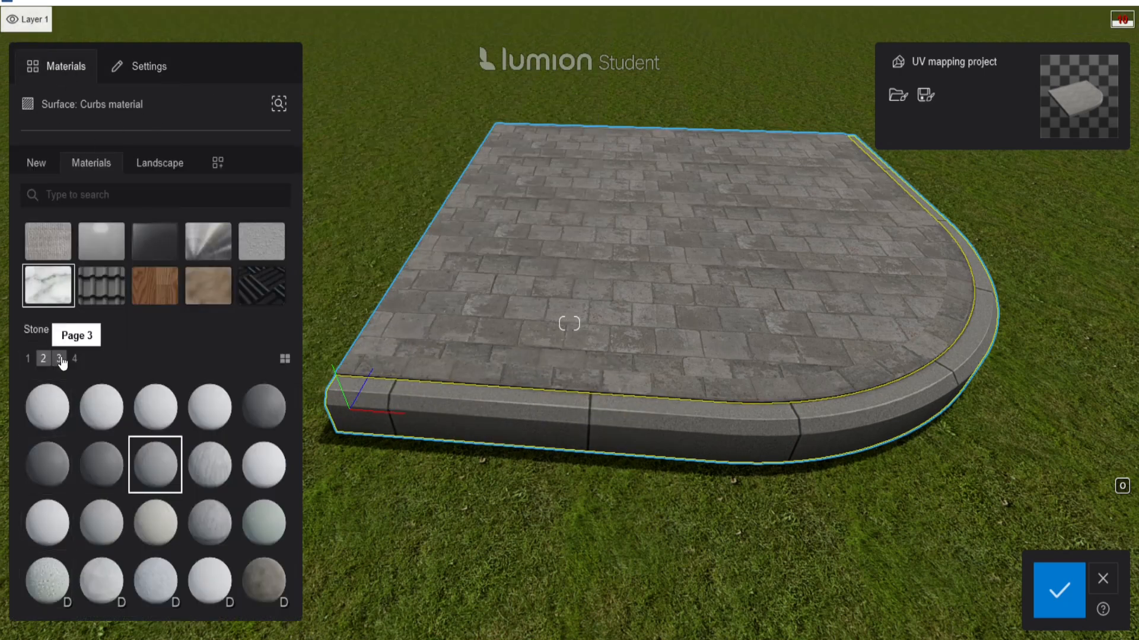
key("w")
right_click_drag(593, 486, 623, 513)
left_click(148, 68)
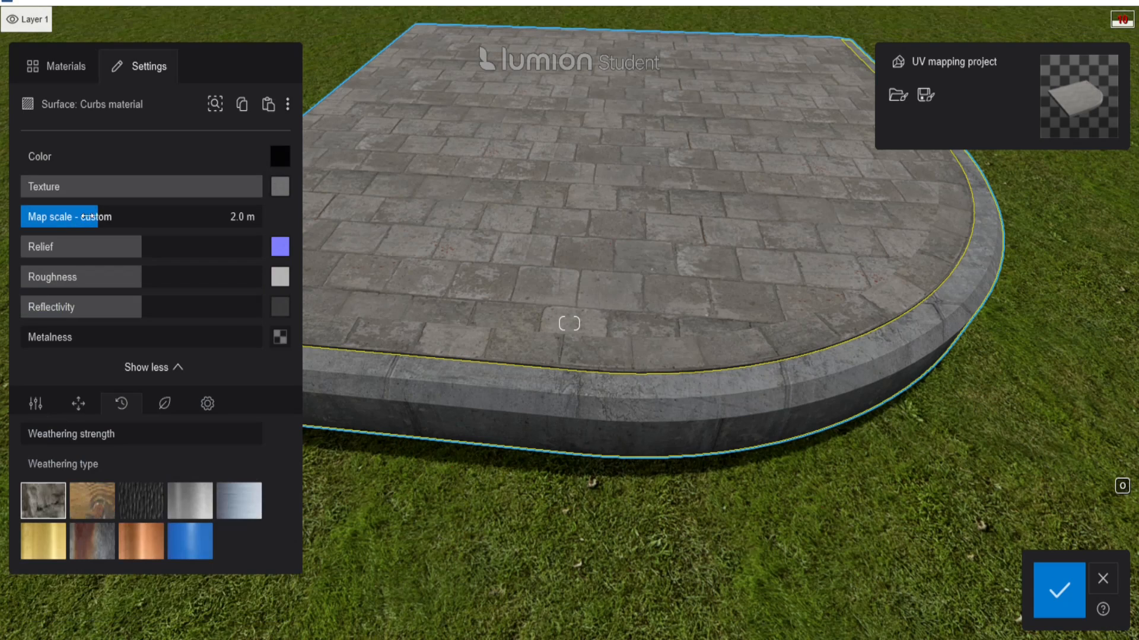
Reset the curb texture's map scale to imported, inspect the rounded and straight curbs, then return to SketchUp.
left_click_drag(98, 216, 1, 222)
right_click_drag(542, 351, 450, 347)
key("s")
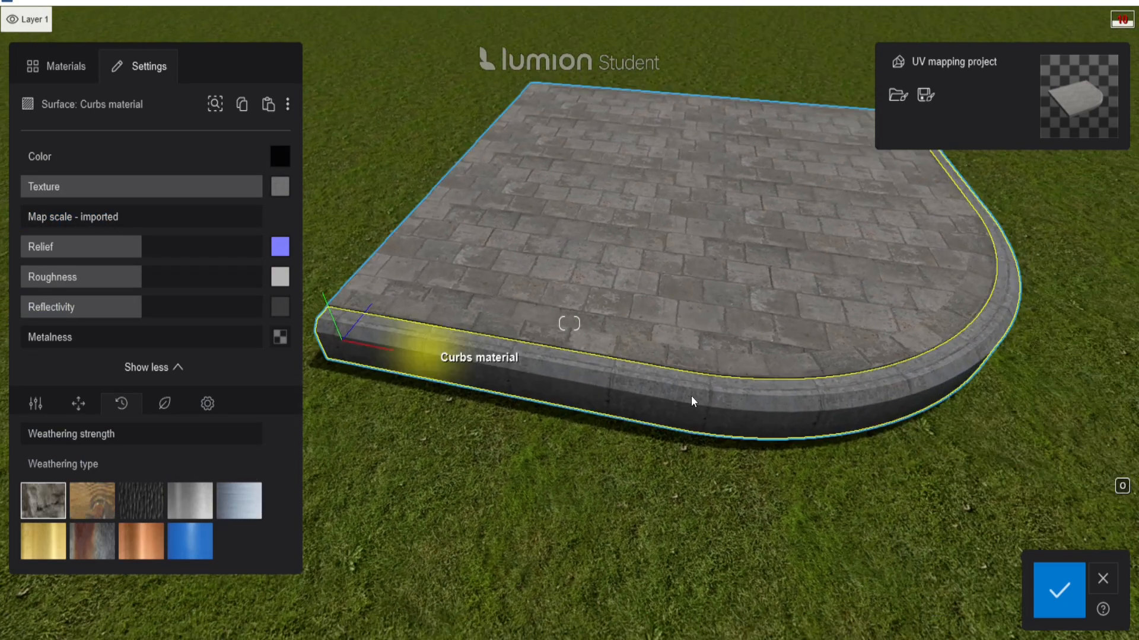
key("d")
right_click_drag(874, 379, 610, 445)
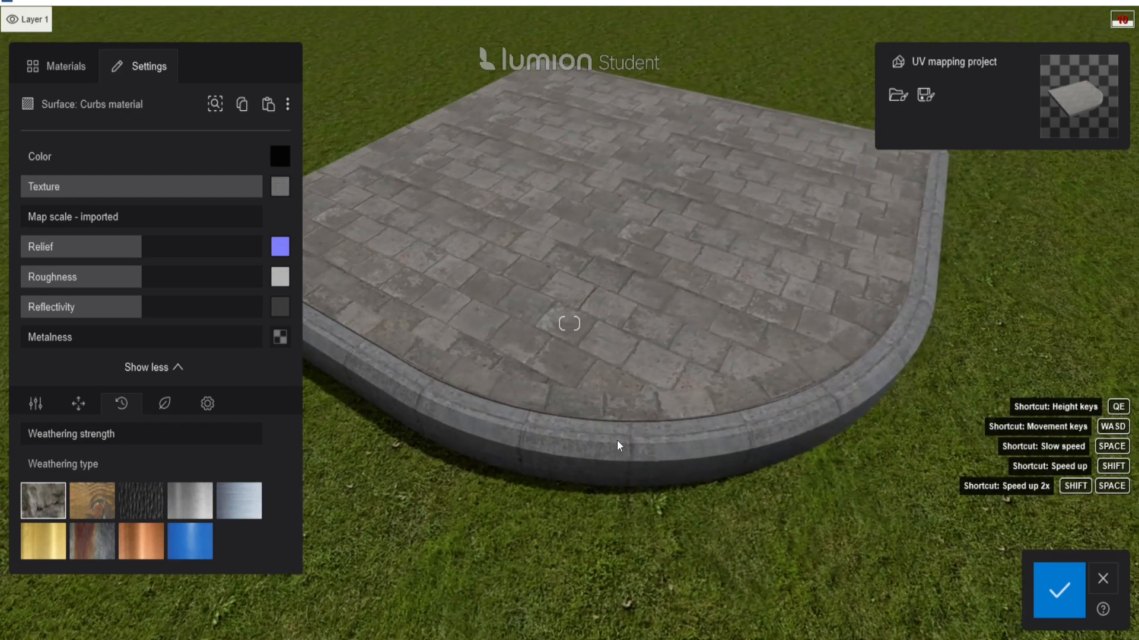
key("a")
right_click_drag(704, 422, 583, 410)
key("w")
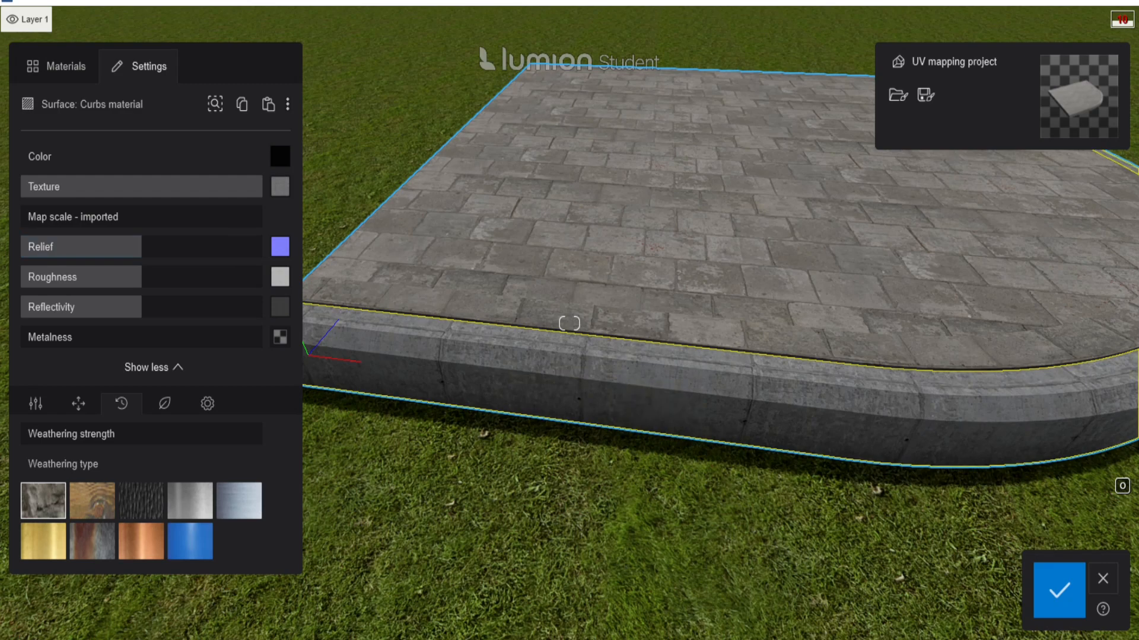
left_click(596, 593)
Rescale the curb texture by /2 with the SketchUV tool and save the model.
scroll(405, 391, "up", 5)
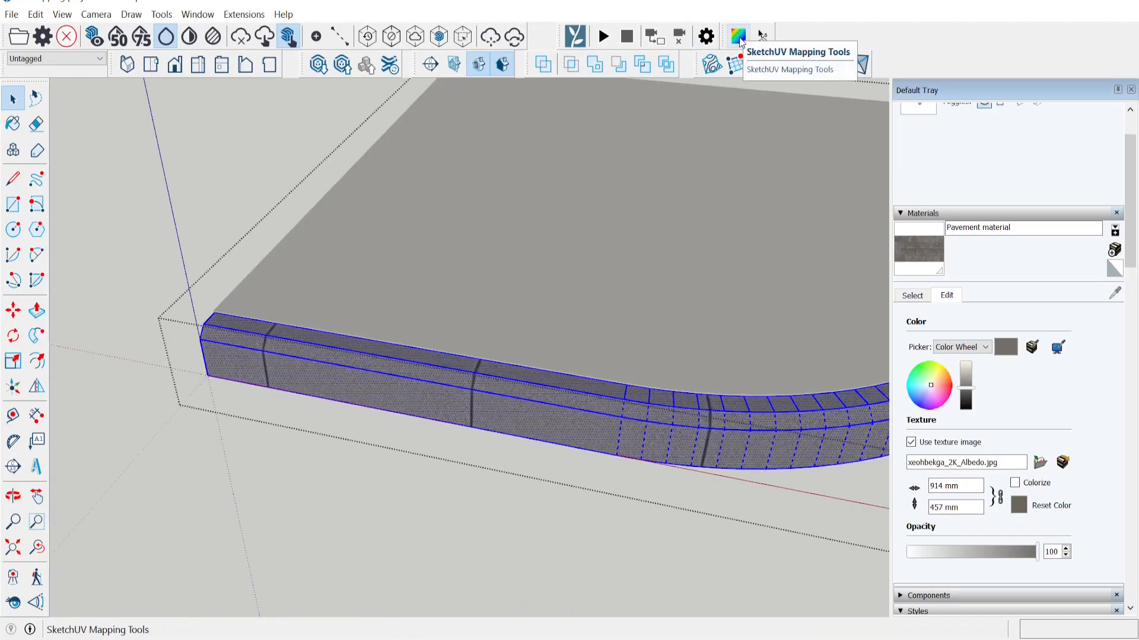
left_click(762, 37)
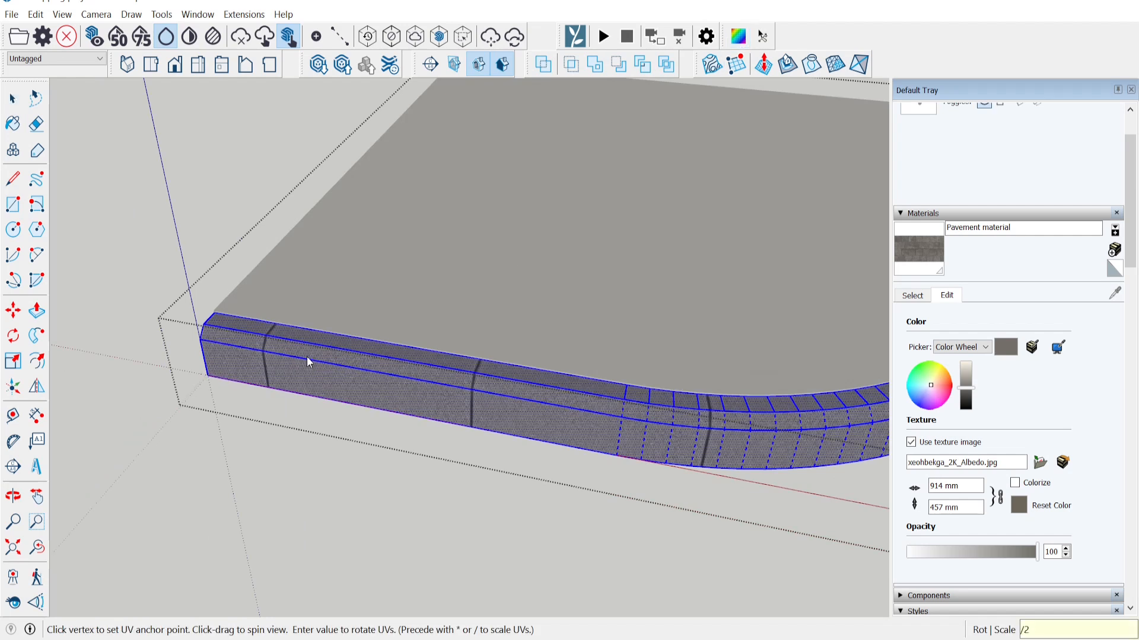
left_click(11, 14)
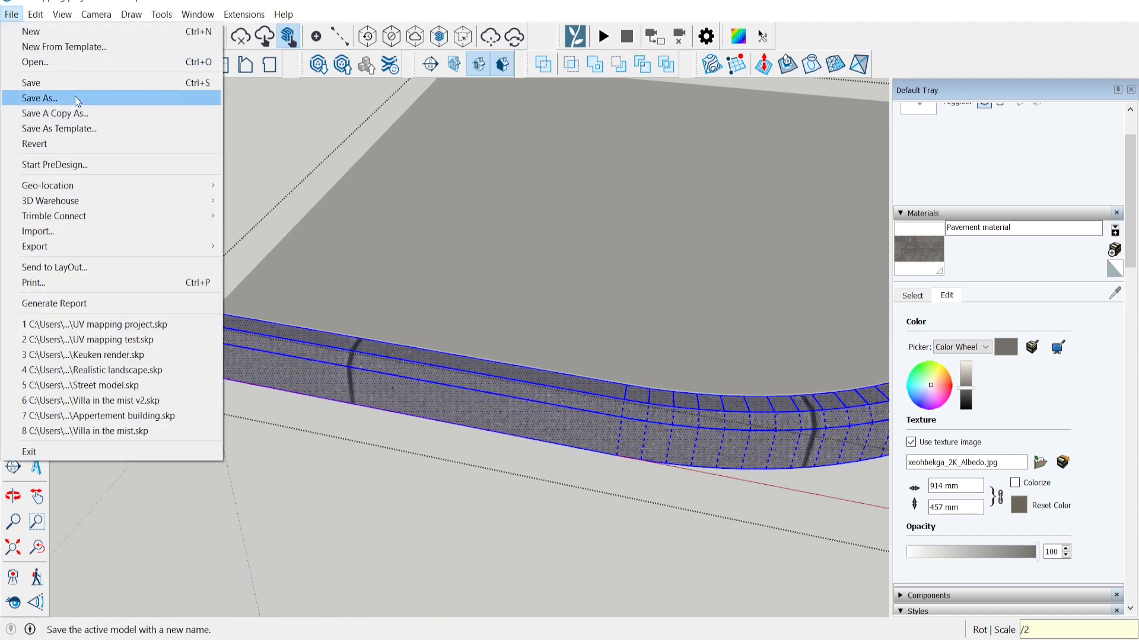
left_click(67, 84)
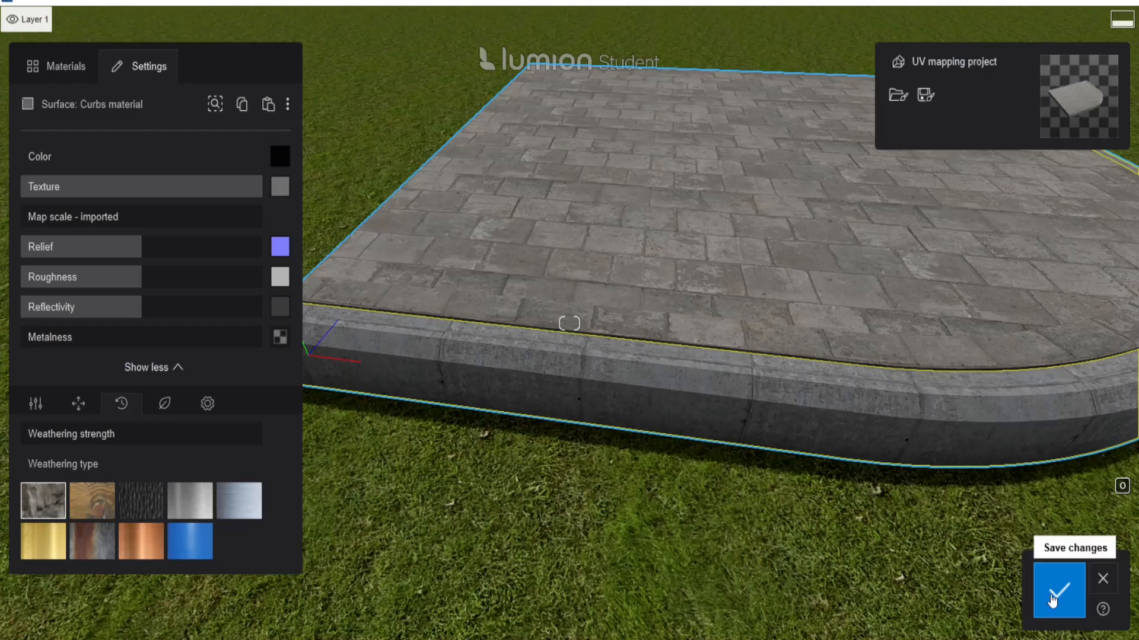
Close the curb material editor and re-import the updated curb model from SketchUp.
left_click(1059, 591)
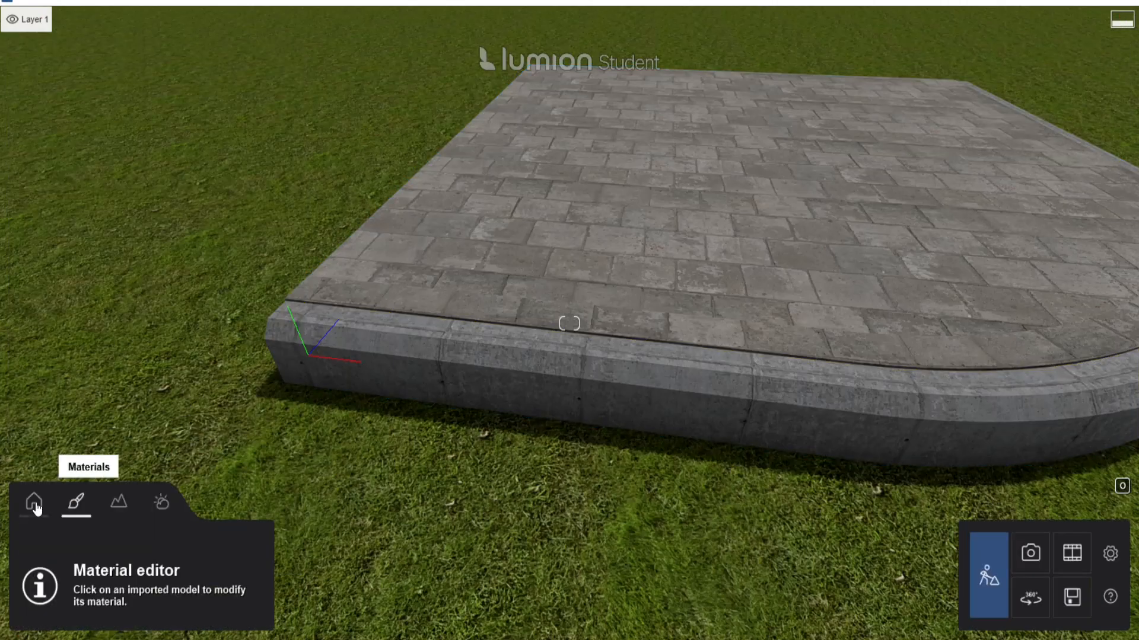
left_click(396, 356)
left_click(925, 159)
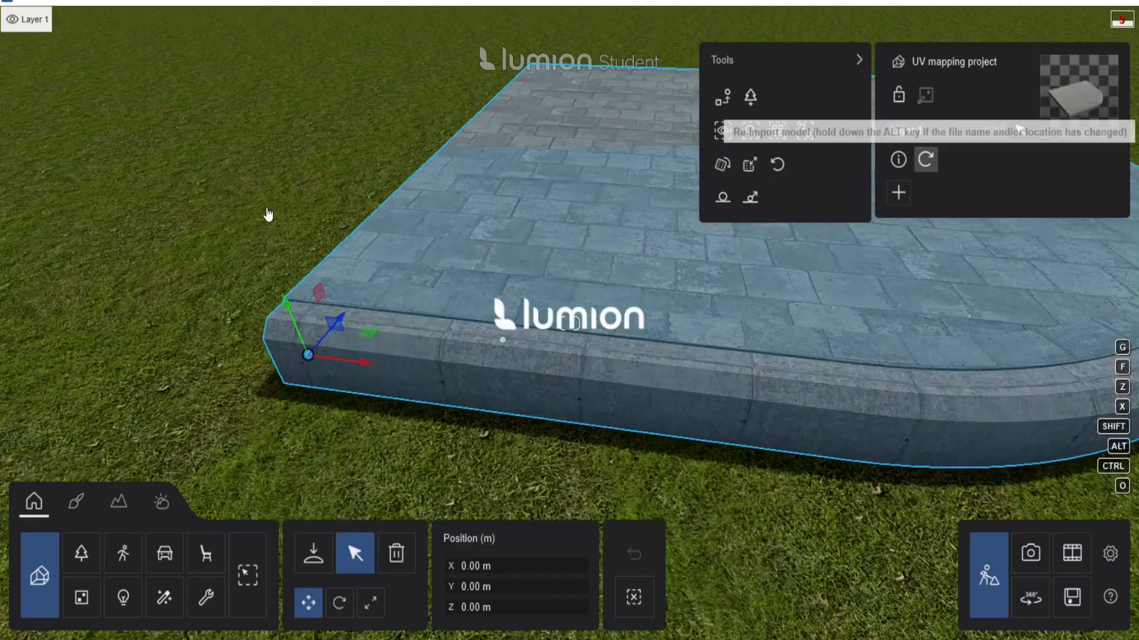
key("s")
key("d")
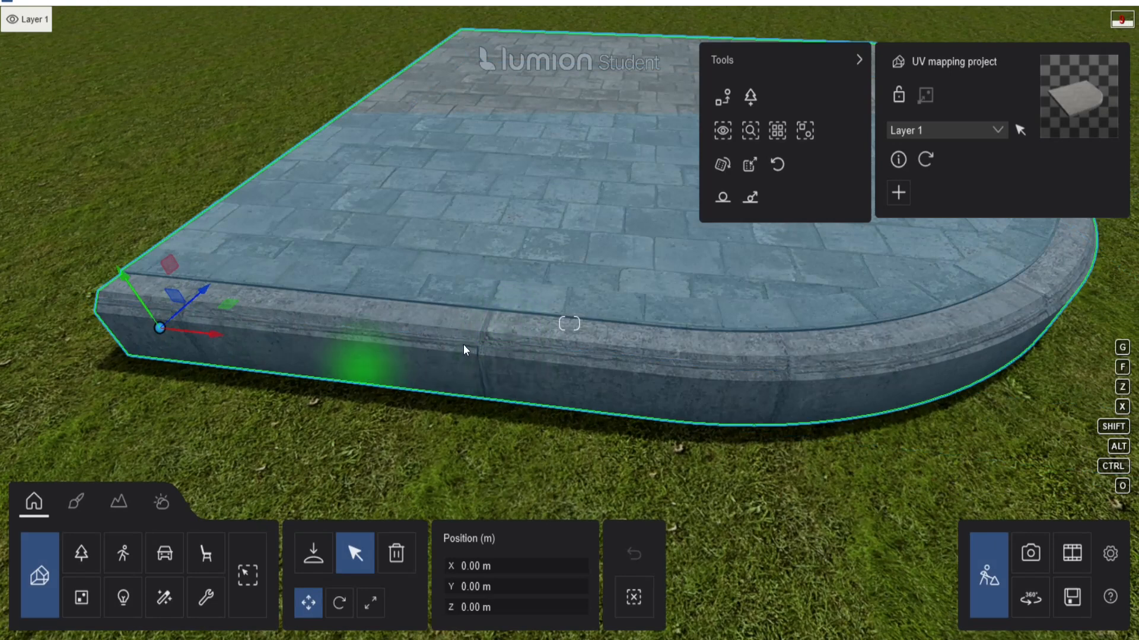
Reselect the placed model and orbit around the slab to inspect the rescaled curb texture.
left_click(313, 563)
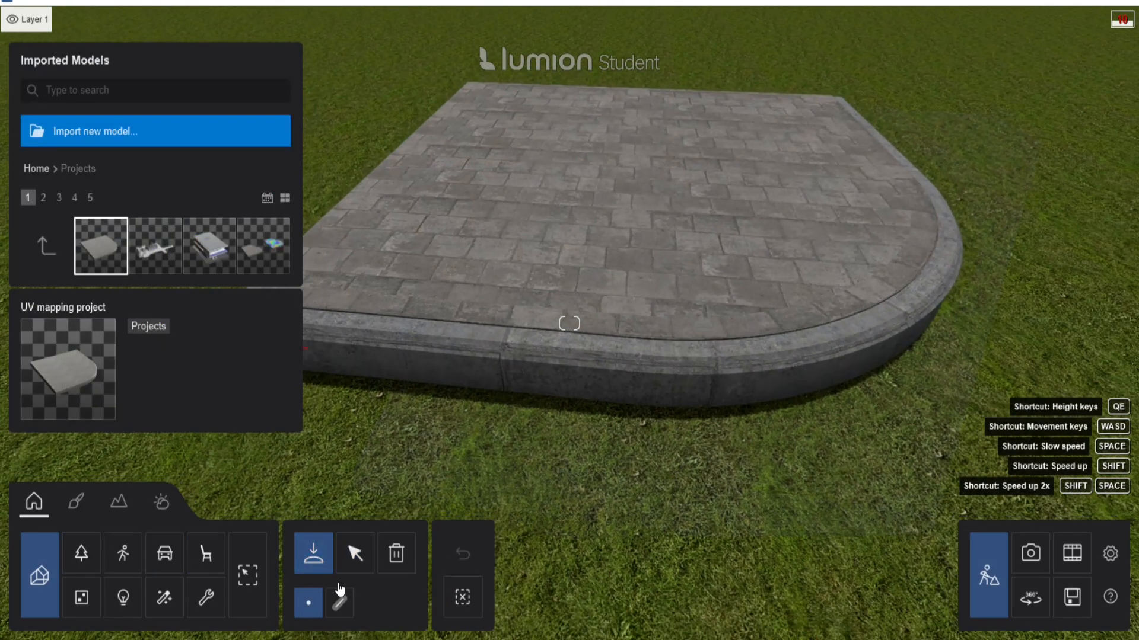
left_click(355, 553)
right_click_drag(475, 399, 449, 410)
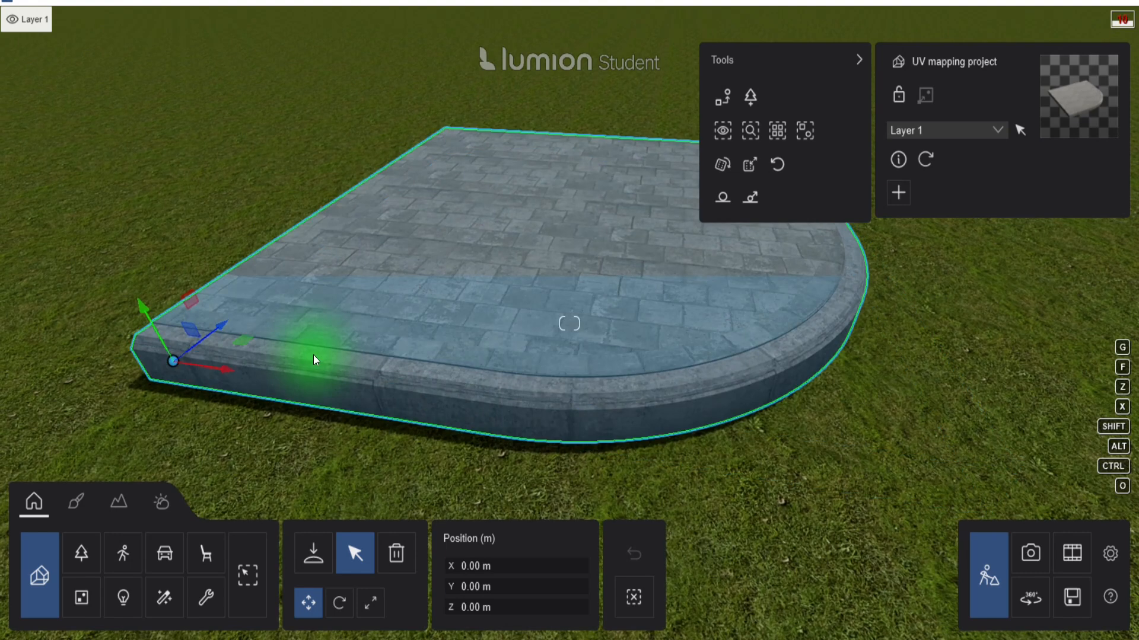
key("a")
right_click_drag(279, 319, 443, 333)
key("w")
key("q")
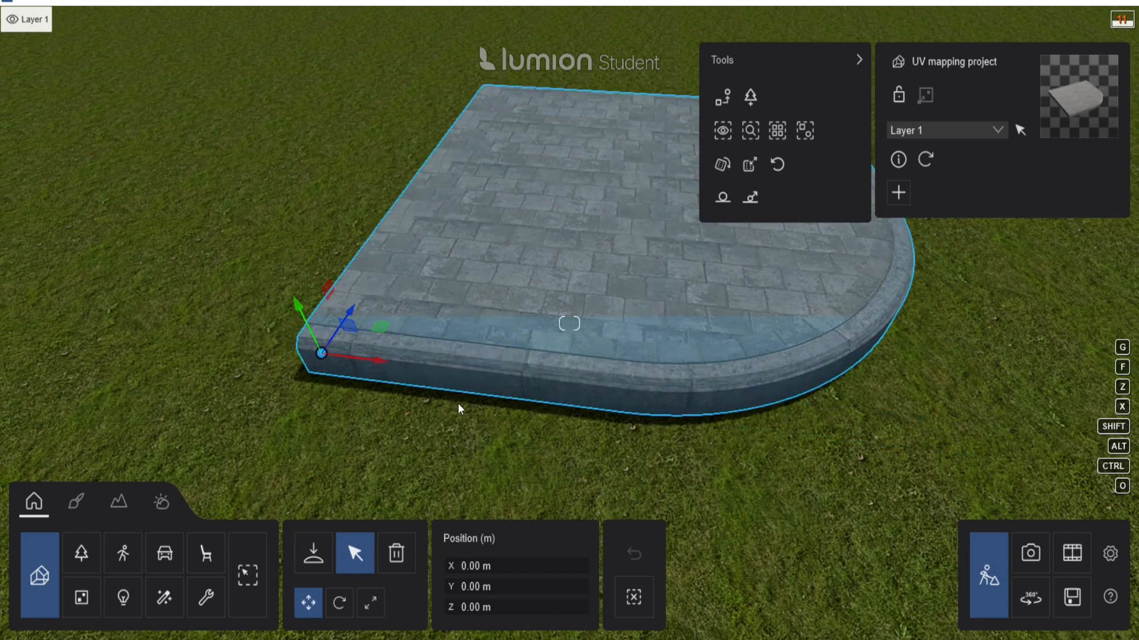
right_click_drag(458, 404, 283, 454)
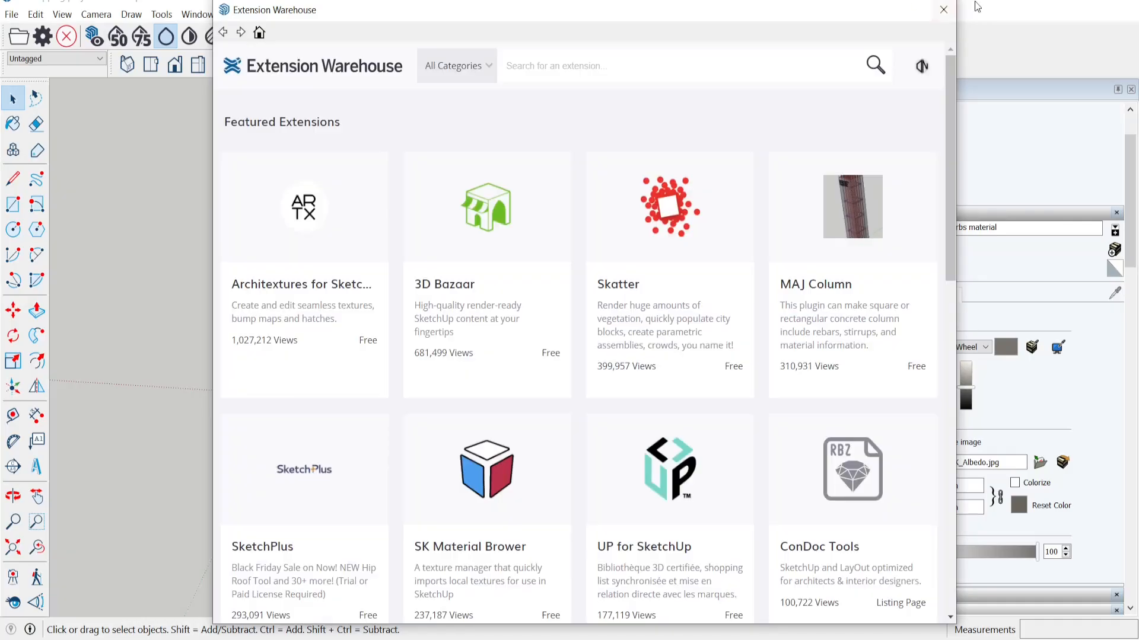
Search the Extension Warehouse for 'sketchuv'.
left_click(532, 69)
type("s")
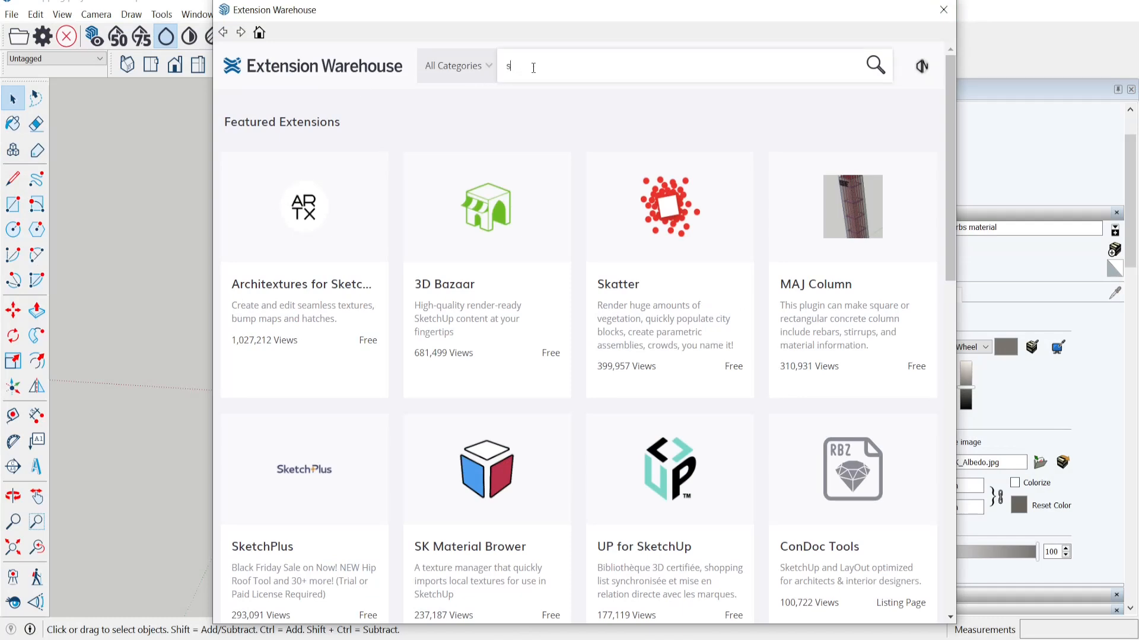
type("ketchuv")
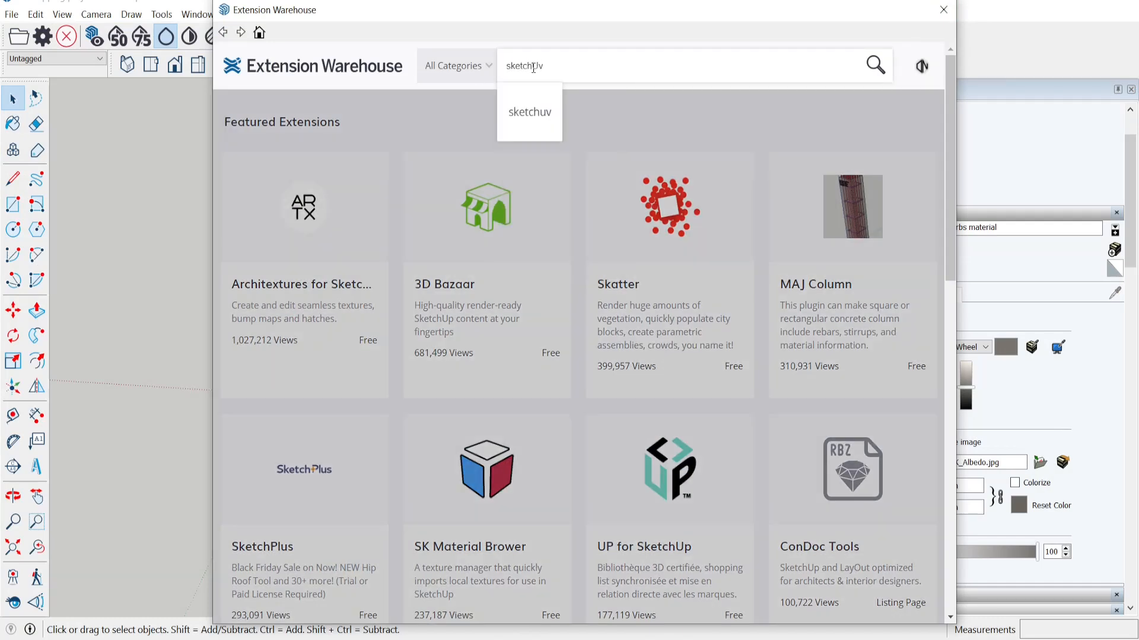
key("Return")
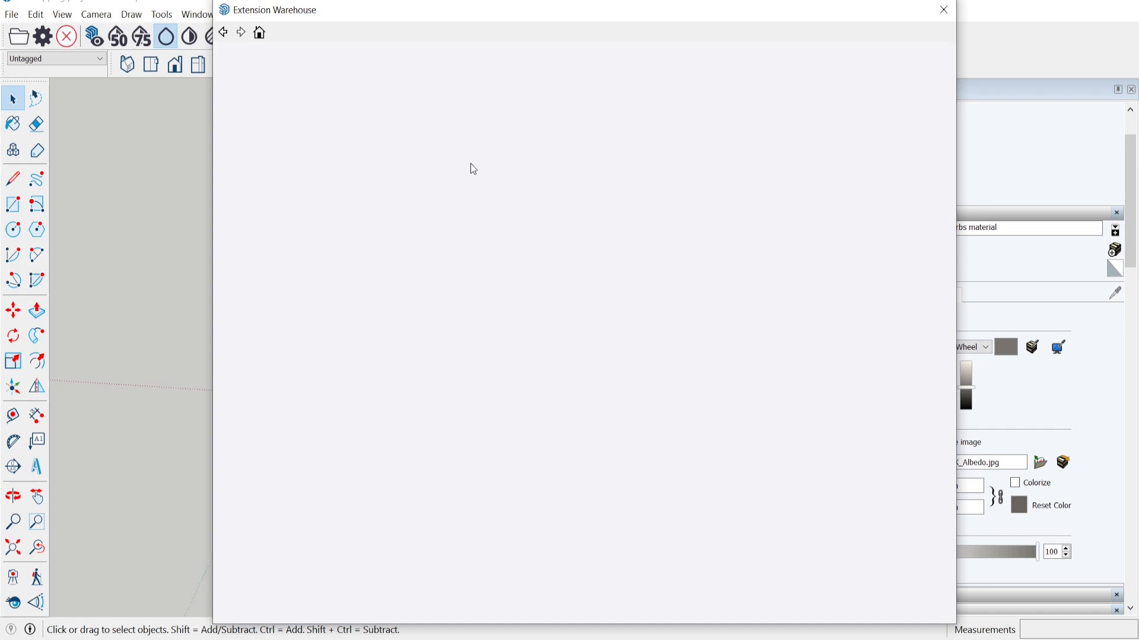